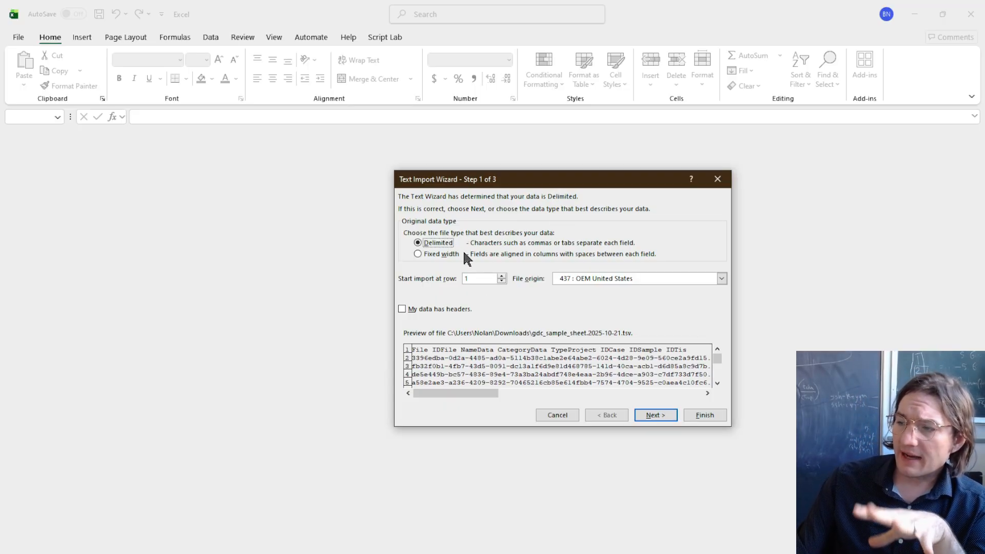
- Cancel the current text import and reopen gdc_sample_sheet.2025-10-21.tsv from Downloads with All Files shown, keeping the Delimited data type
{"action": "left_click", "coordinate": [550, 414]}
{"action": "left_click", "coordinate": [20, 38]}
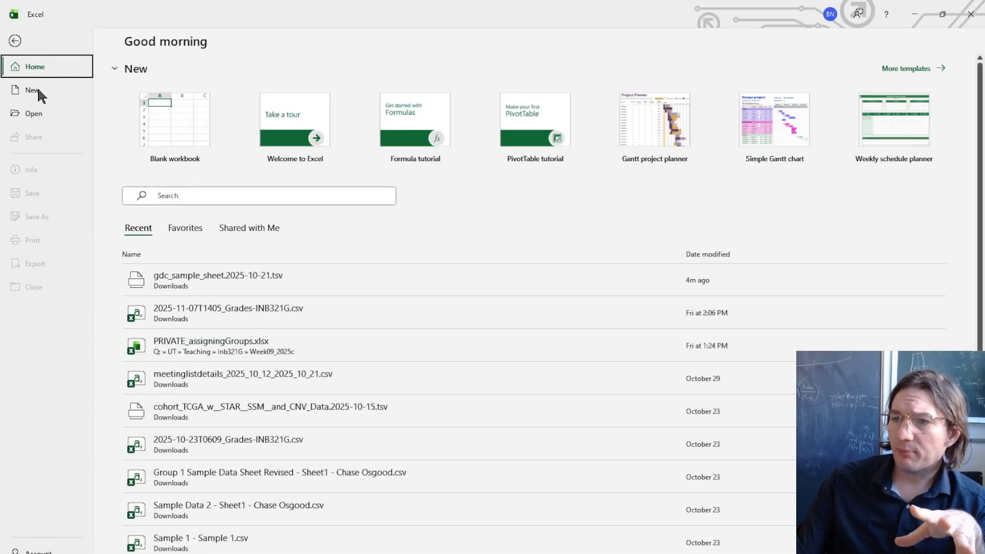
{"action": "left_click", "coordinate": [33, 113]}
{"action": "left_click", "coordinate": [161, 287]}
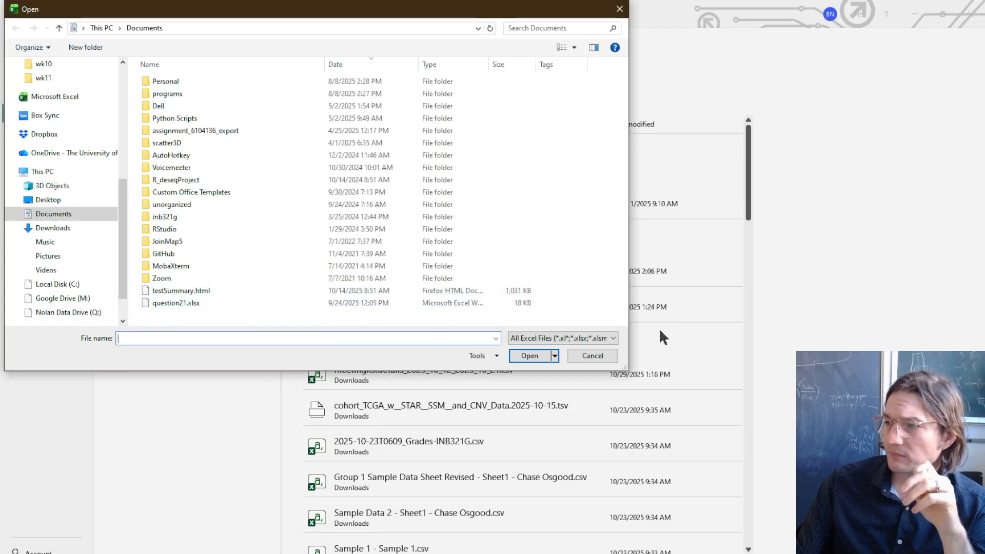
{"action": "left_click", "coordinate": [51, 228]}
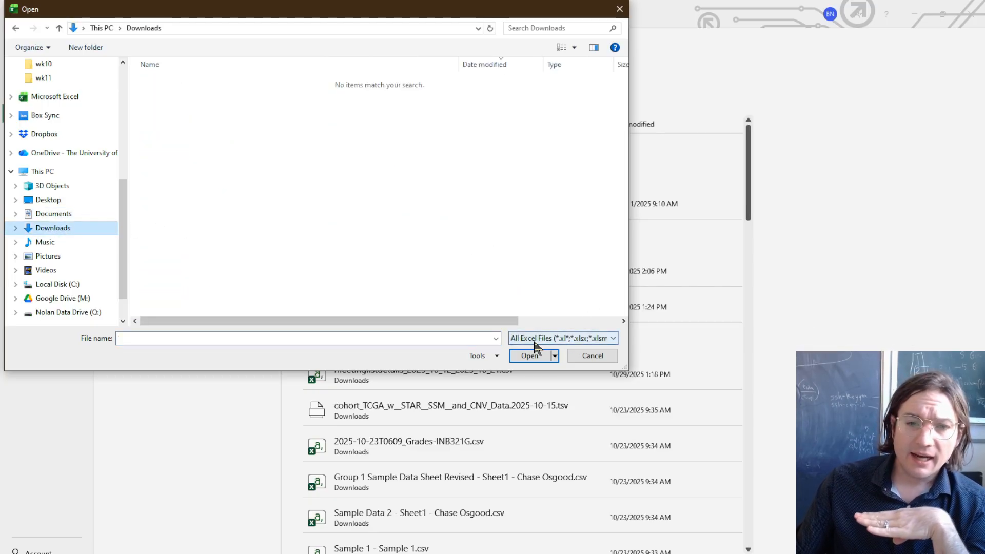
{"action": "left_click", "coordinate": [559, 339]}
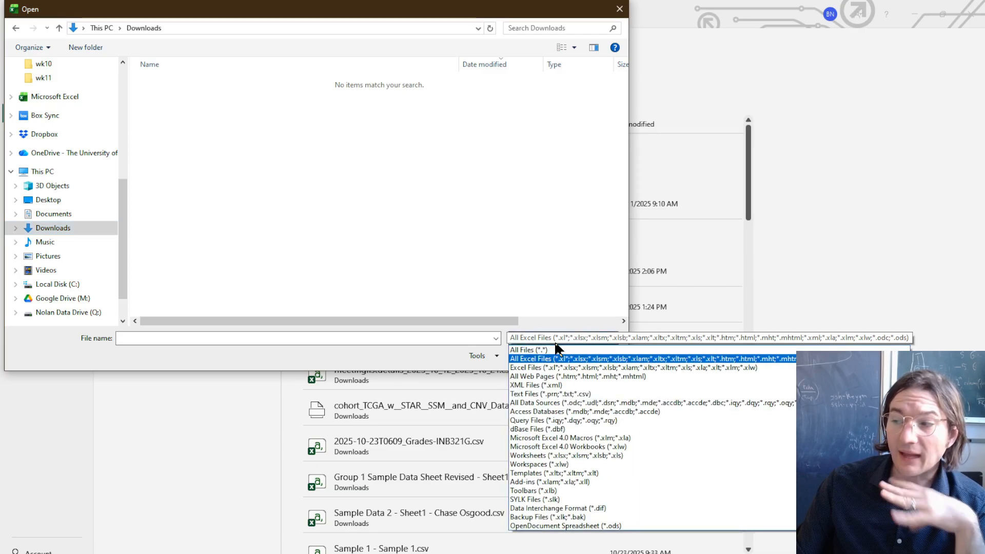
{"action": "left_click", "coordinate": [564, 351]}
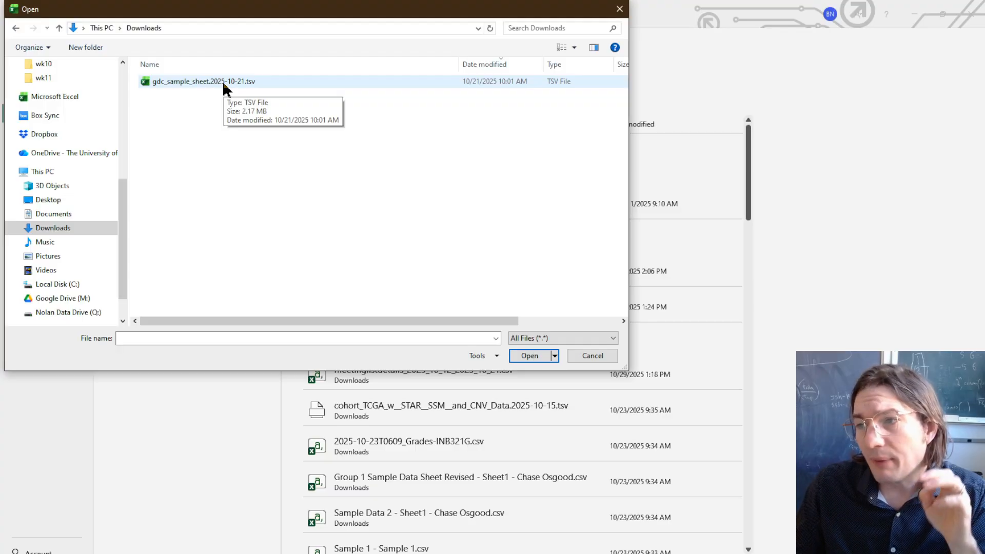
{"action": "double_click", "coordinate": [220, 81]}
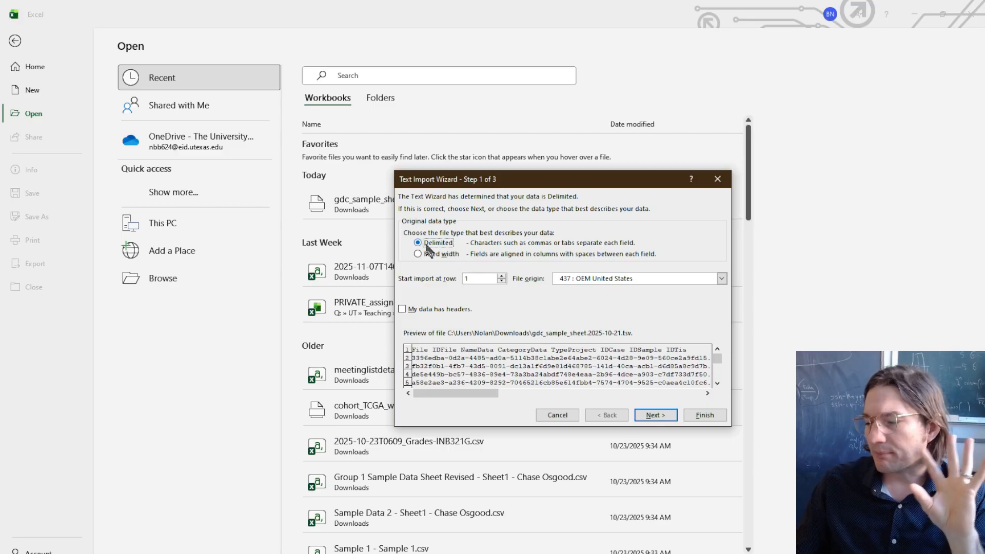
{"action": "left_click", "coordinate": [658, 417]}
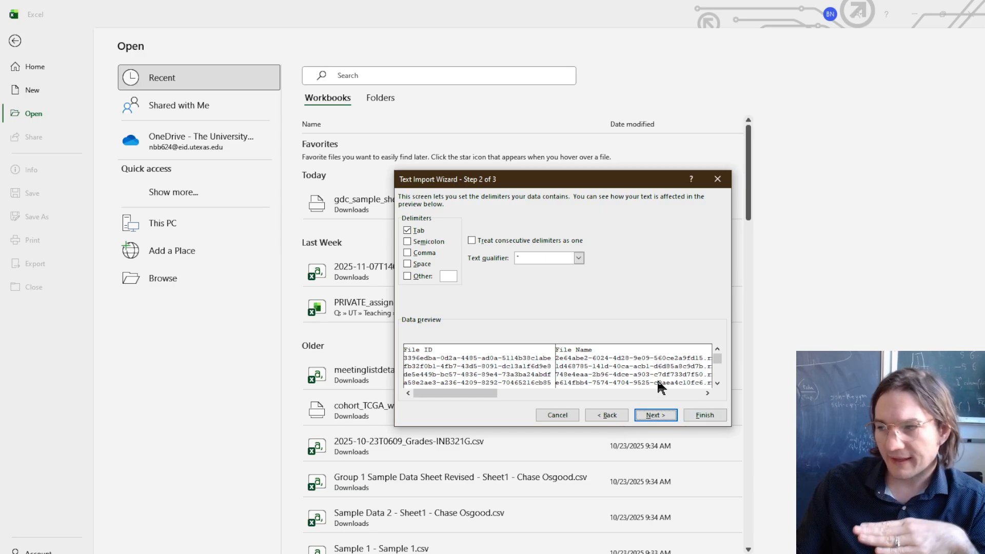
- Toggle the Tab delimiter off and on several times to compare the data preview, leaving it enabled
{"action": "left_click", "coordinate": [409, 231]}
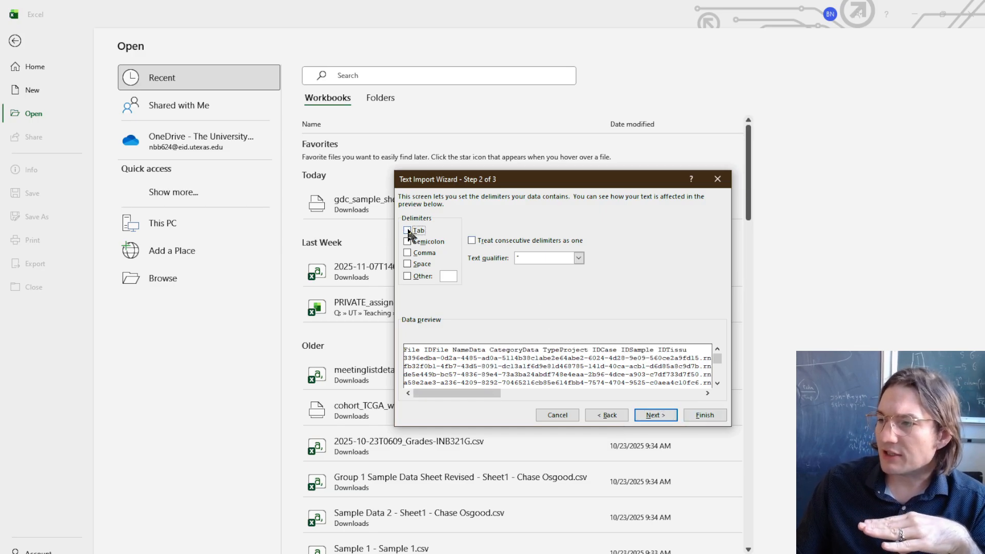
{"action": "left_click", "coordinate": [409, 232]}
{"action": "left_click", "coordinate": [409, 231]}
{"action": "left_click", "coordinate": [409, 232]}
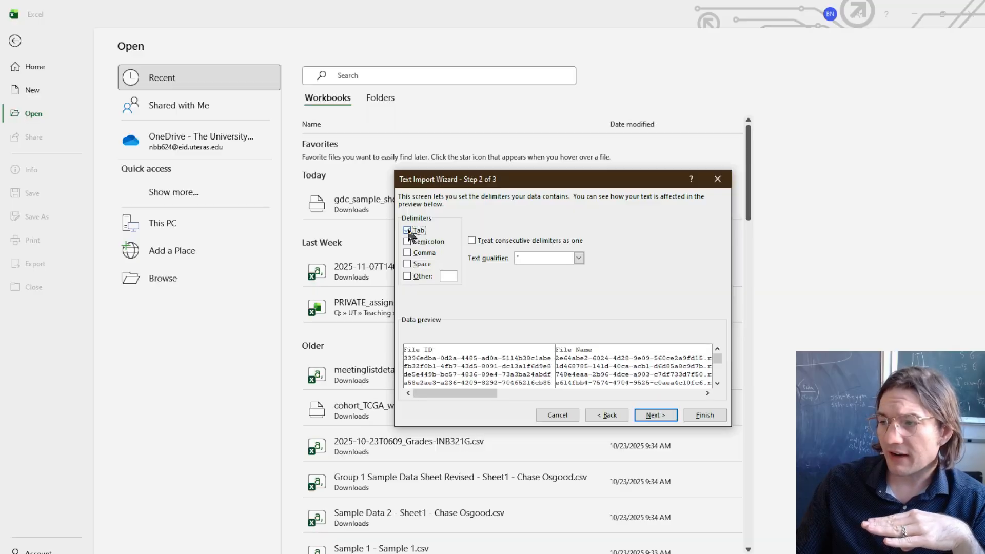
{"action": "left_click", "coordinate": [409, 232]}
{"action": "left_click", "coordinate": [409, 232]}
{"action": "left_click", "coordinate": [409, 232]}
{"action": "left_click", "coordinate": [409, 232]}
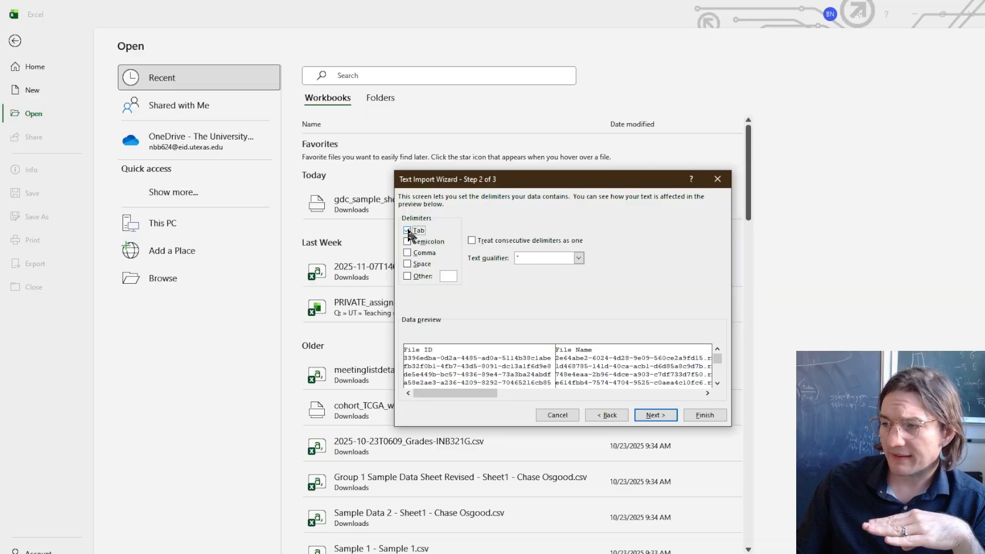
{"action": "left_click", "coordinate": [409, 232]}
{"action": "left_click", "coordinate": [409, 232]}
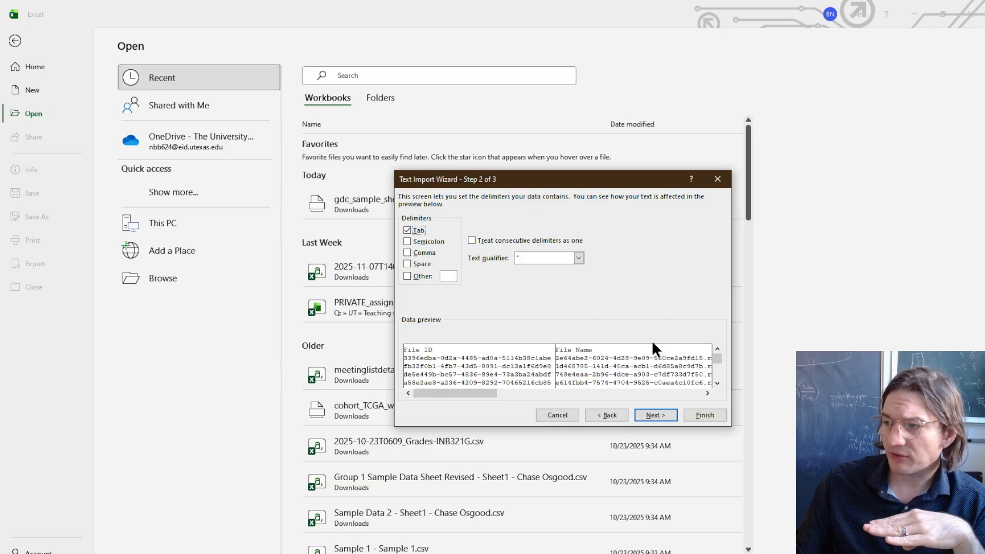
- Complete the text import with the General column data format
{"action": "left_click", "coordinate": [656, 415]}
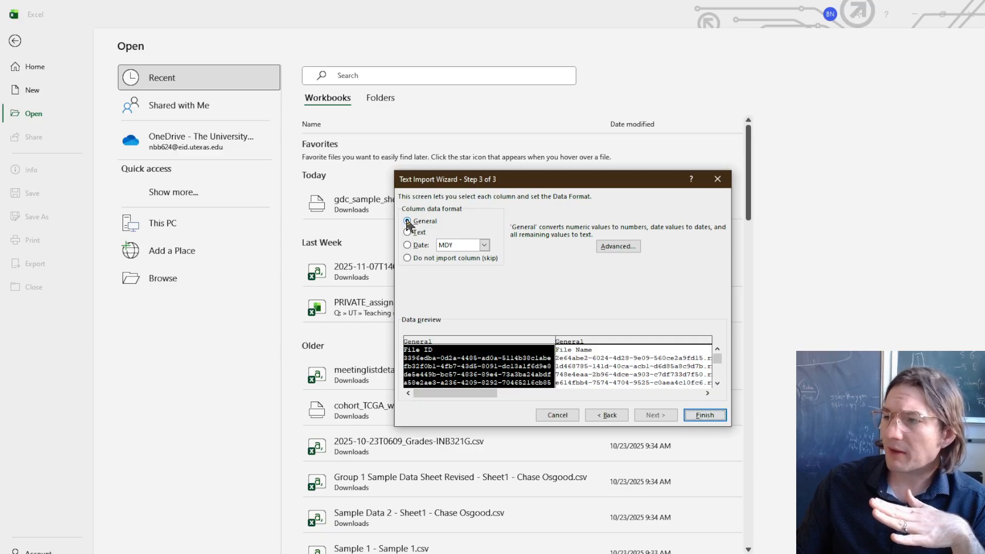
{"action": "left_click", "coordinate": [700, 414]}
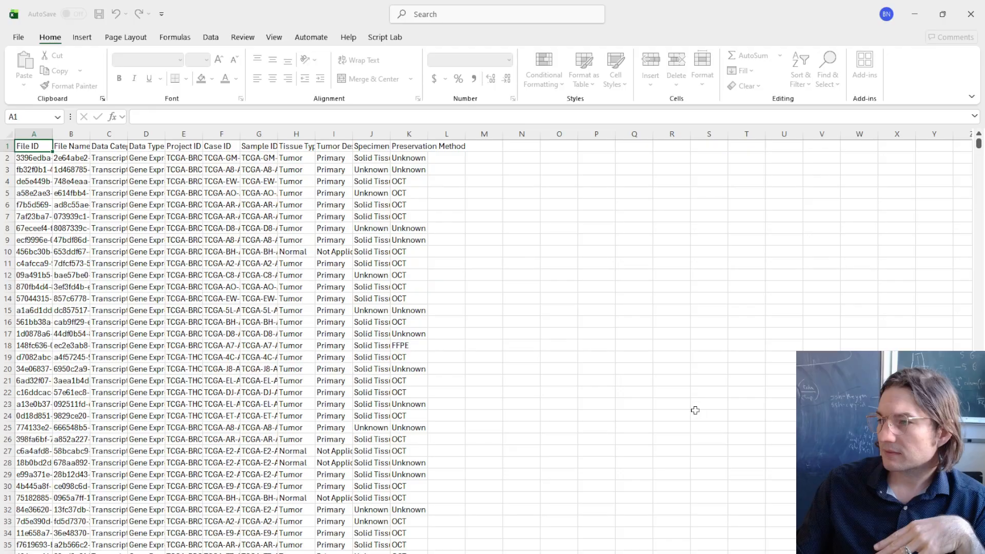
{"action": "left_click", "coordinate": [700, 414]}
- Enter the formula =RAND() in cell L2, in the empty column beside Preservation Method
{"action": "left_click", "coordinate": [319, 170]}
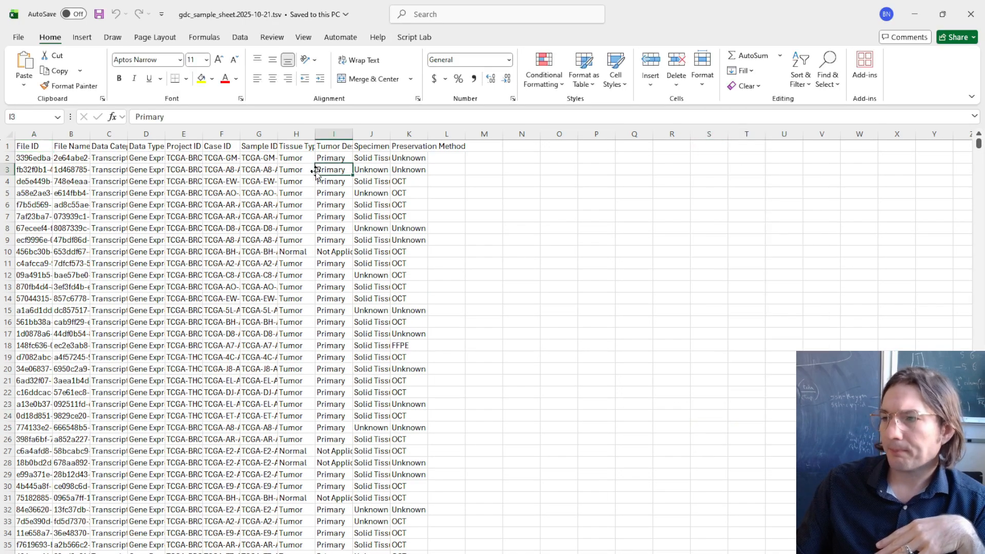
{"action": "left_click", "coordinate": [451, 147]}
{"action": "left_click", "coordinate": [443, 156]}
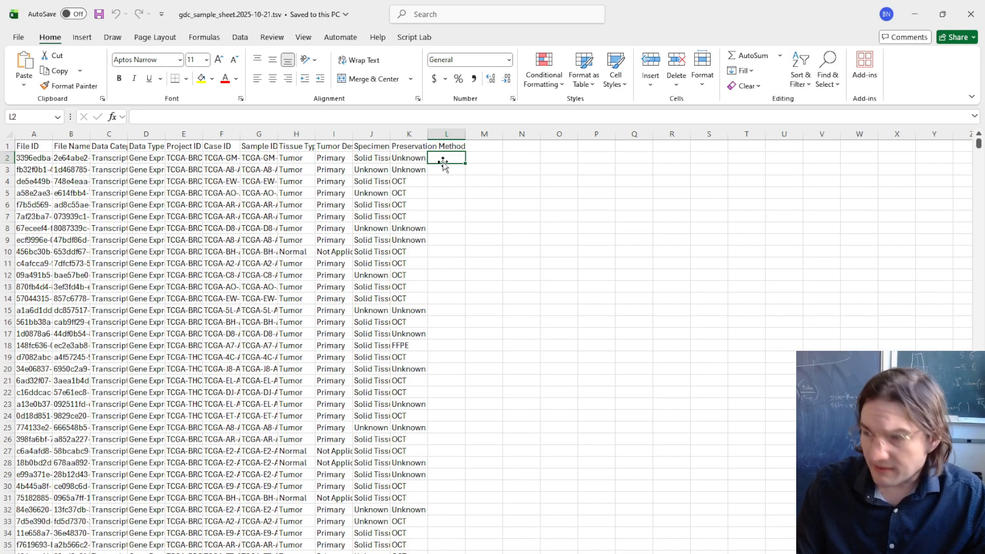
{"action": "scroll", "coordinate": [446, 165], "scroll_direction": "up", "scroll_amount": 3}
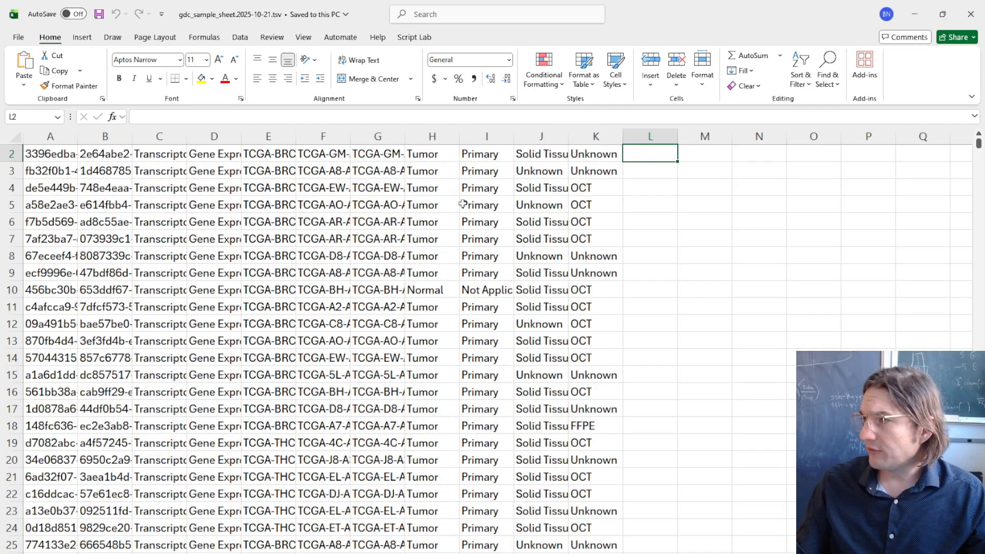
{"action": "scroll", "coordinate": [474, 264], "scroll_direction": "up", "scroll_amount": 1}
{"action": "type", "text": "="}
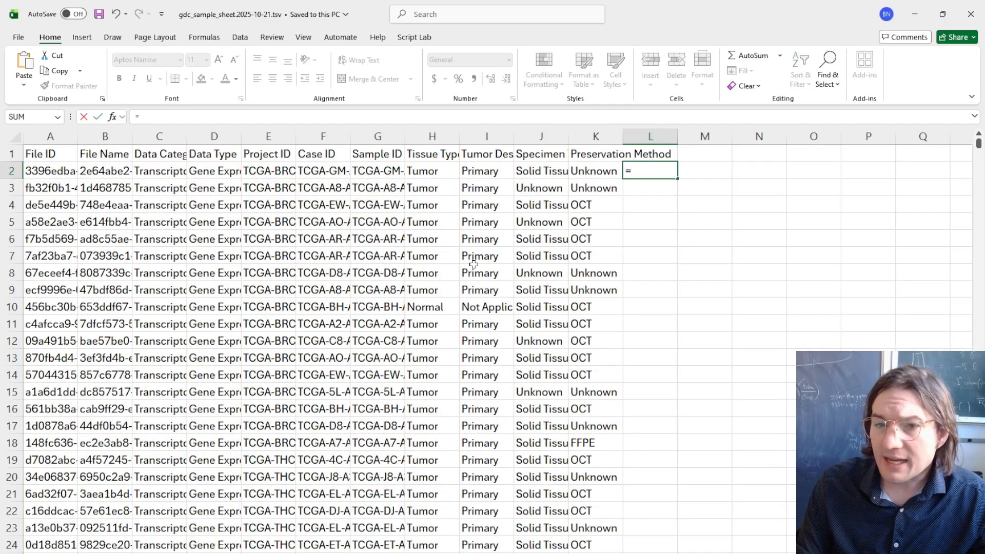
{"action": "type", "text": "rand"}
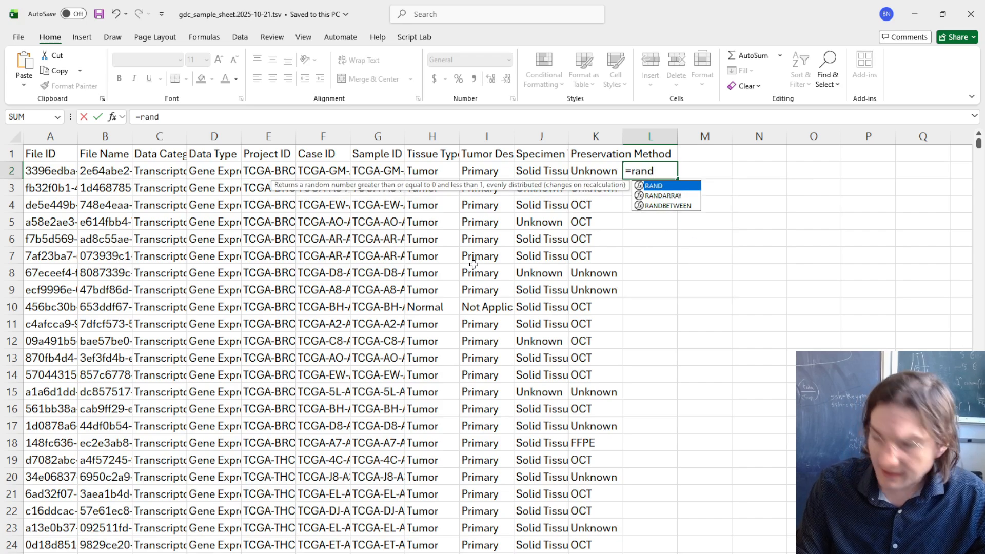
{"action": "type", "text": "()"}
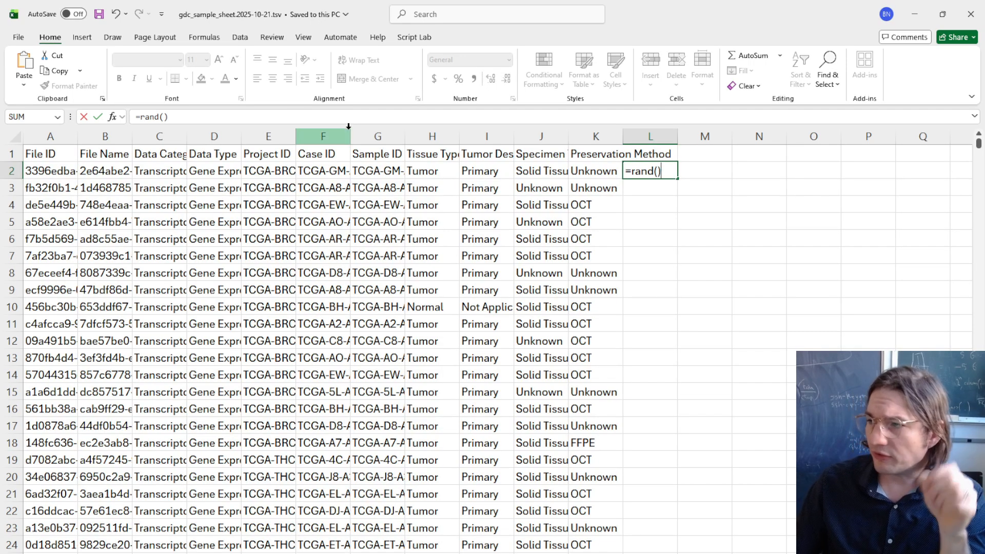
{"action": "key", "text": "Home"}
{"action": "key", "text": "Delete"}
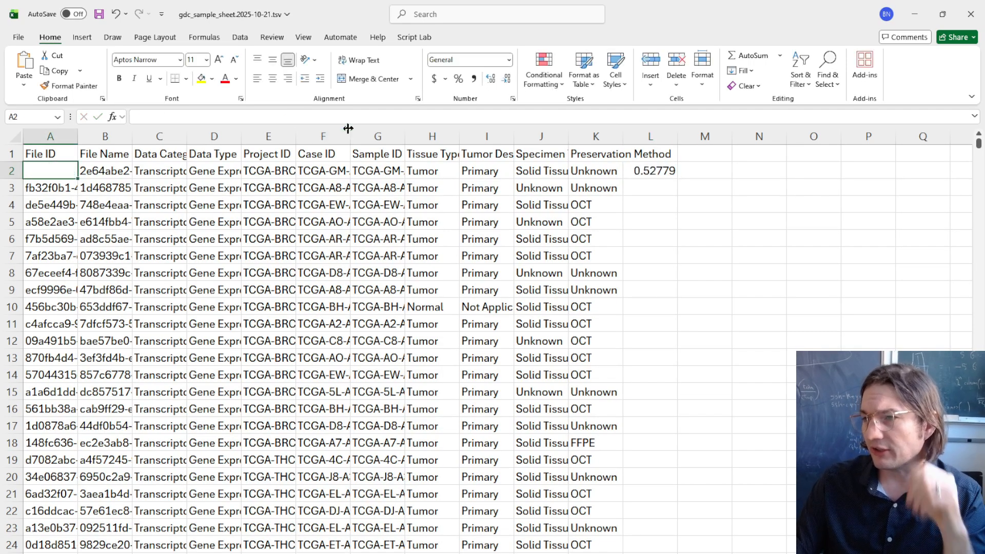
{"action": "key", "text": "ctrl+z"}
{"action": "key", "text": "ctrl+Right"}
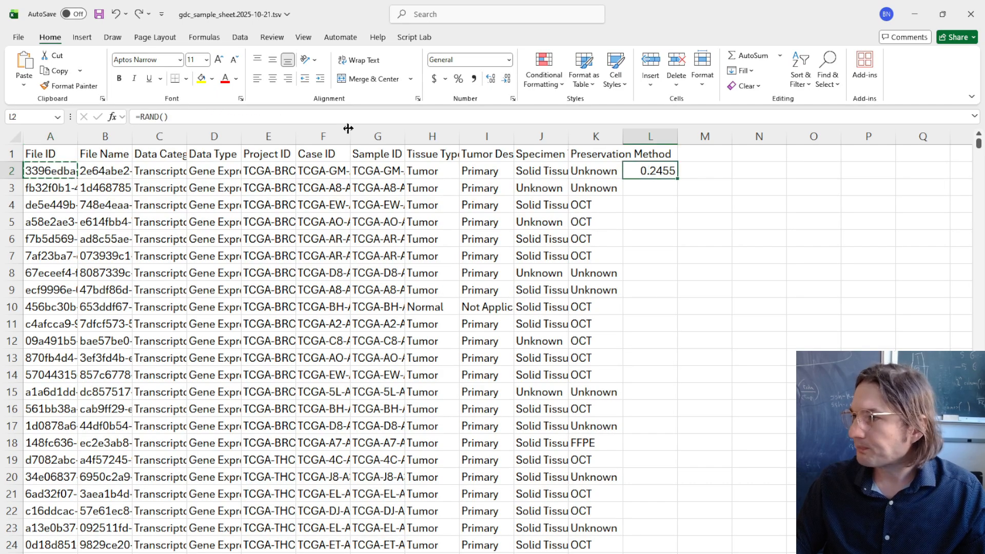
- Try the L2 entry without its leading equals sign, and undo the change to restore the formula
{"action": "key", "text": "F2"}
{"action": "key", "text": "Home"}
{"action": "key", "text": "Delete"}
{"action": "key", "text": "Return"}
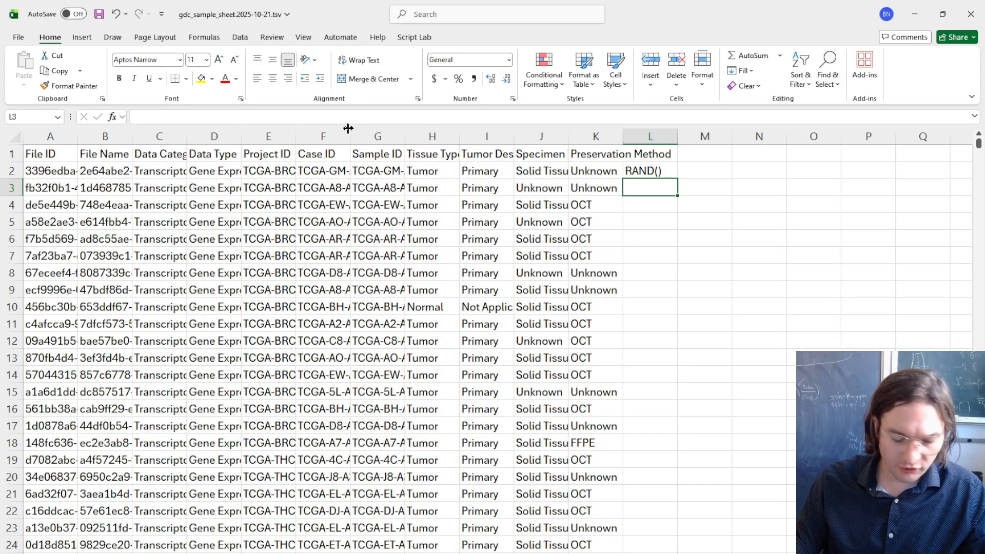
{"action": "key", "text": "ctrl+z"}
- Fill the RAND formula from L2 down to the last data row and check the end of column L
{"action": "key", "text": "ctrl+c"}
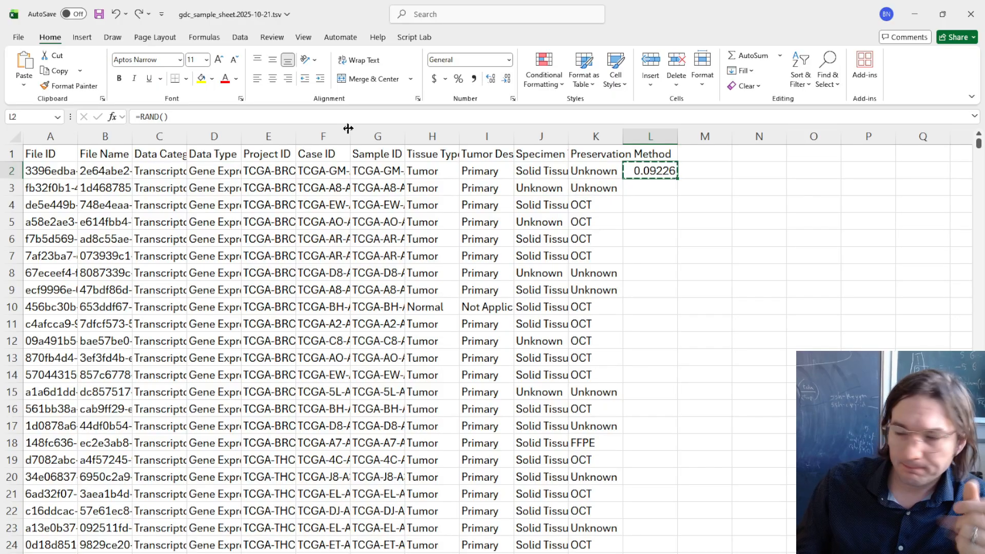
{"action": "left_click", "coordinate": [610, 182]}
{"action": "left_click", "coordinate": [628, 171]}
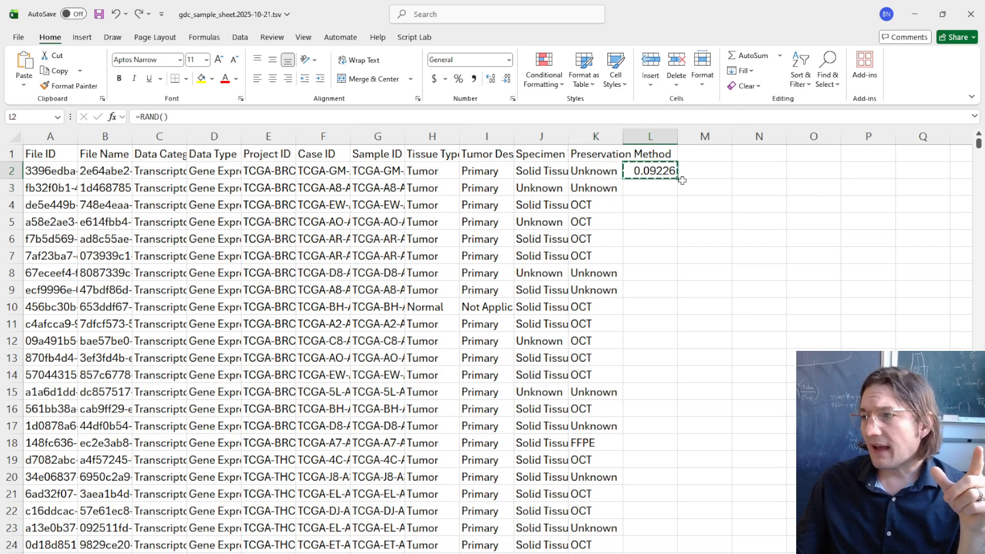
{"action": "key", "text": "Escape"}
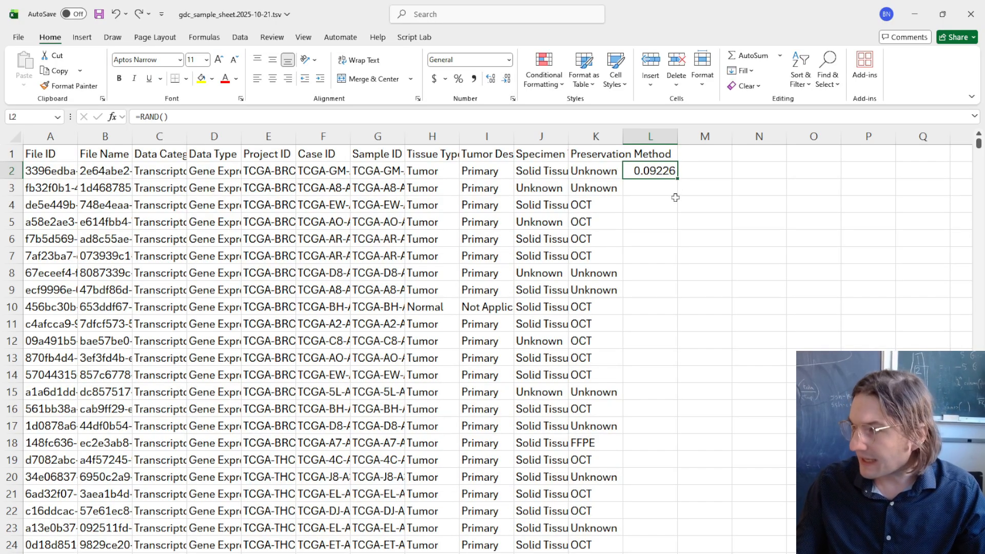
{"action": "key", "text": "ctrl+c"}
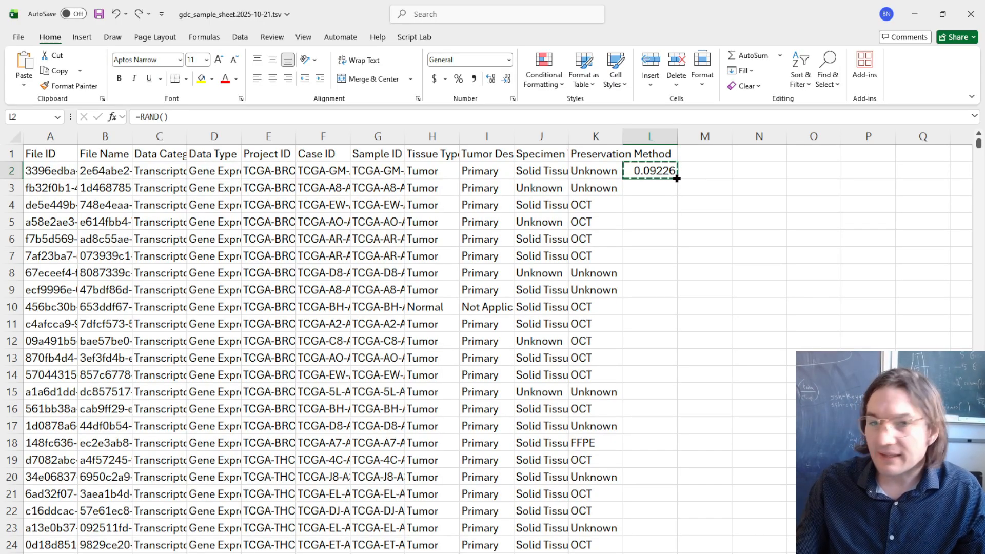
{"action": "key", "text": "Escape"}
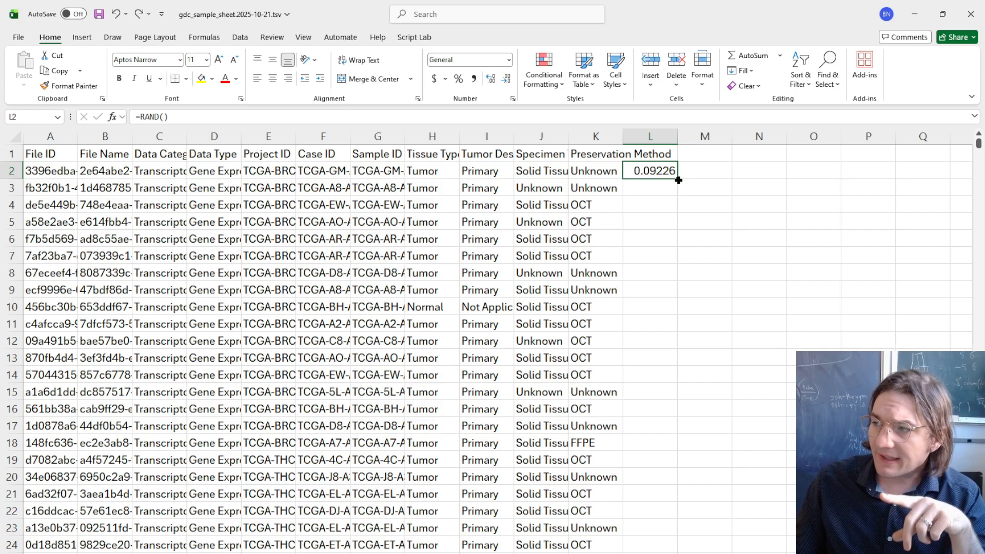
{"action": "double_click", "coordinate": [678, 180]}
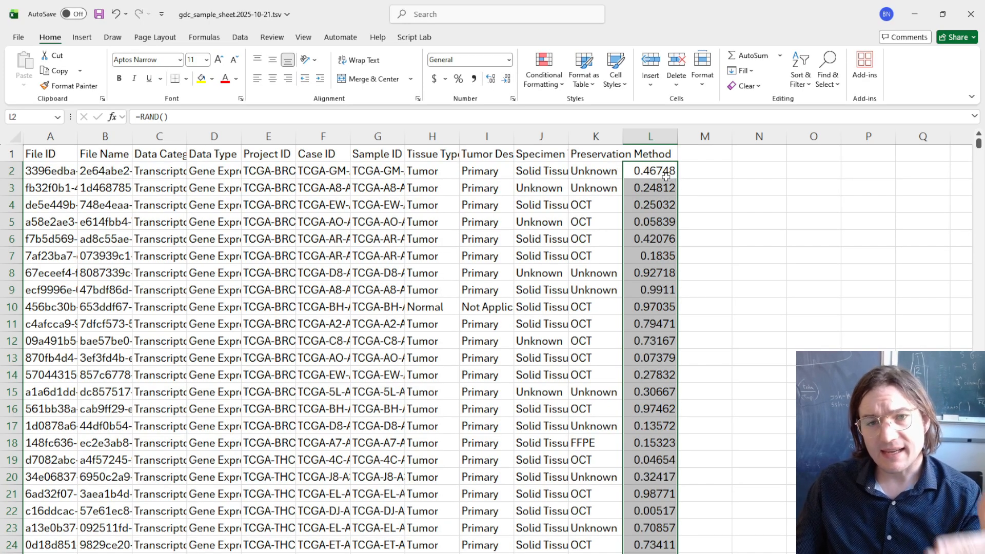
{"action": "left_click", "coordinate": [668, 175]}
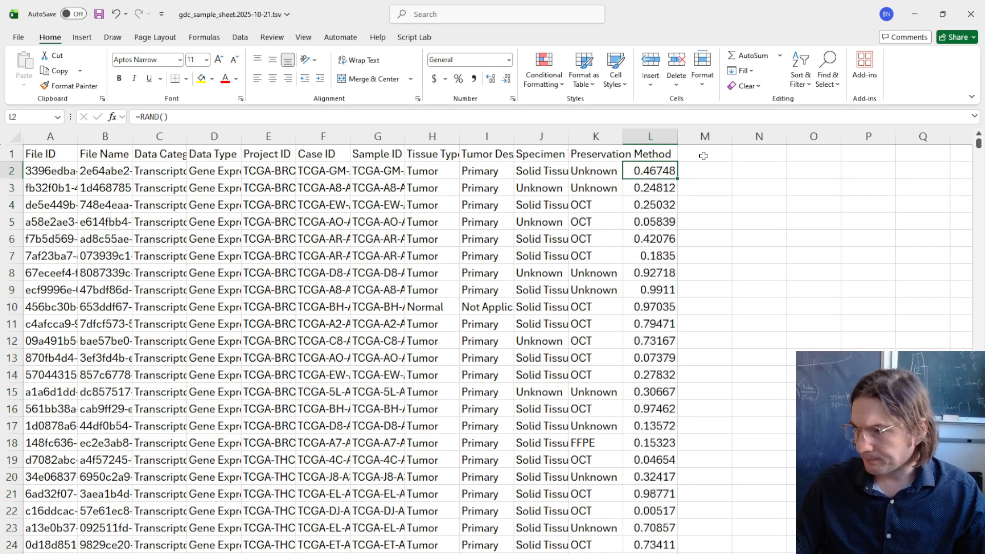
{"action": "key", "text": "ctrl+Down"}
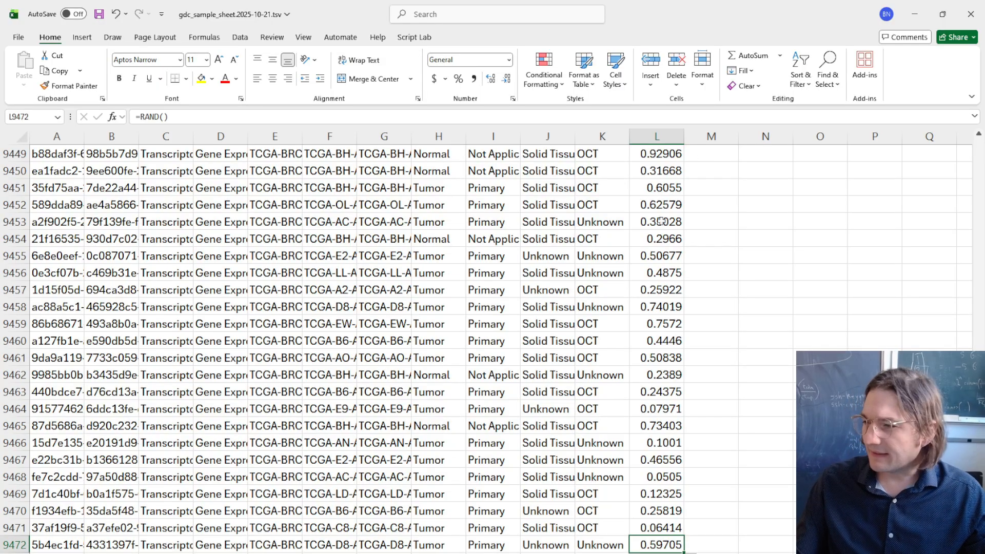
{"action": "scroll", "coordinate": [667, 308], "scroll_direction": "down", "scroll_amount": 2}
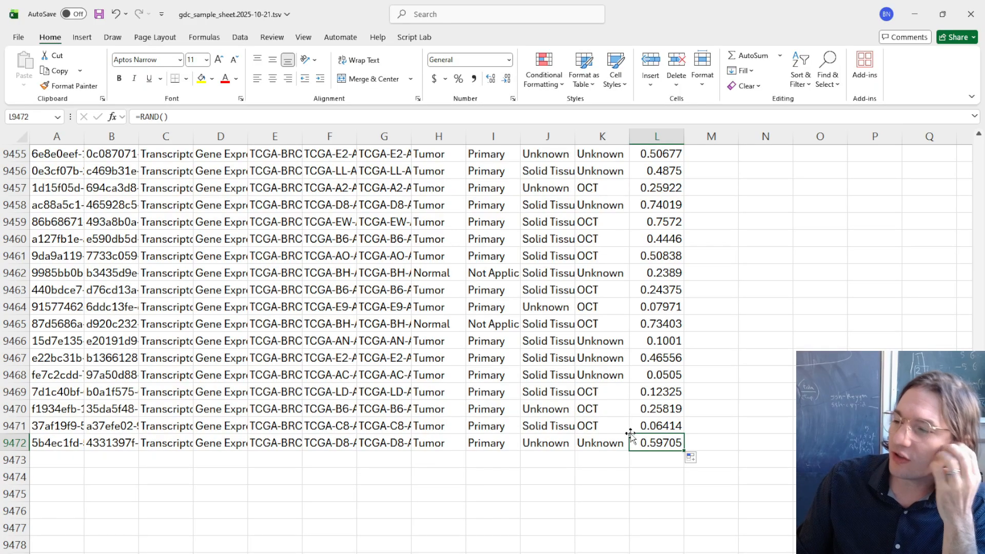
- Widen column L to show more decimals of the random numbers, and return to the first data row
{"action": "left_click", "coordinate": [651, 328]}
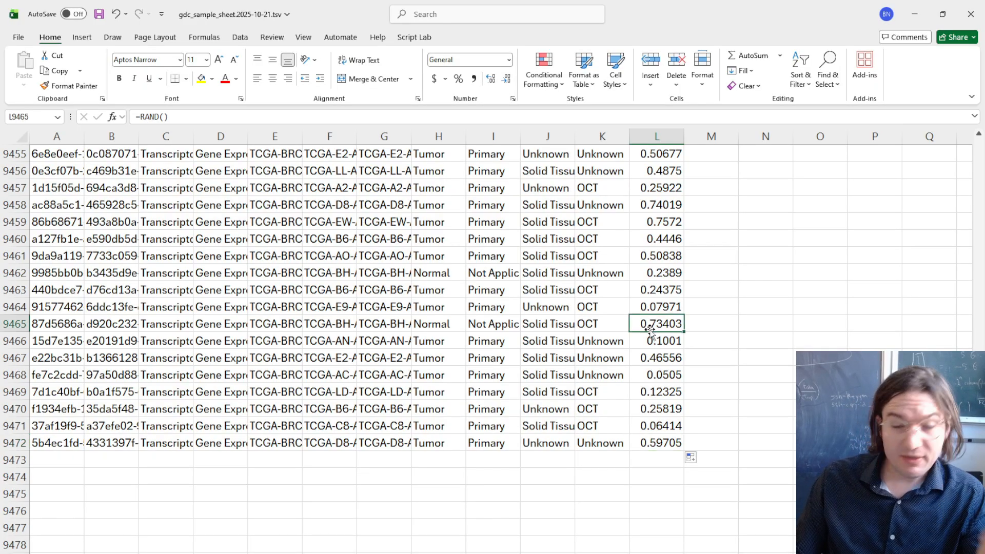
{"action": "double_click", "coordinate": [686, 135]}
{"action": "left_click_drag", "start_coordinate": [707, 138], "coordinate": [739, 135]}
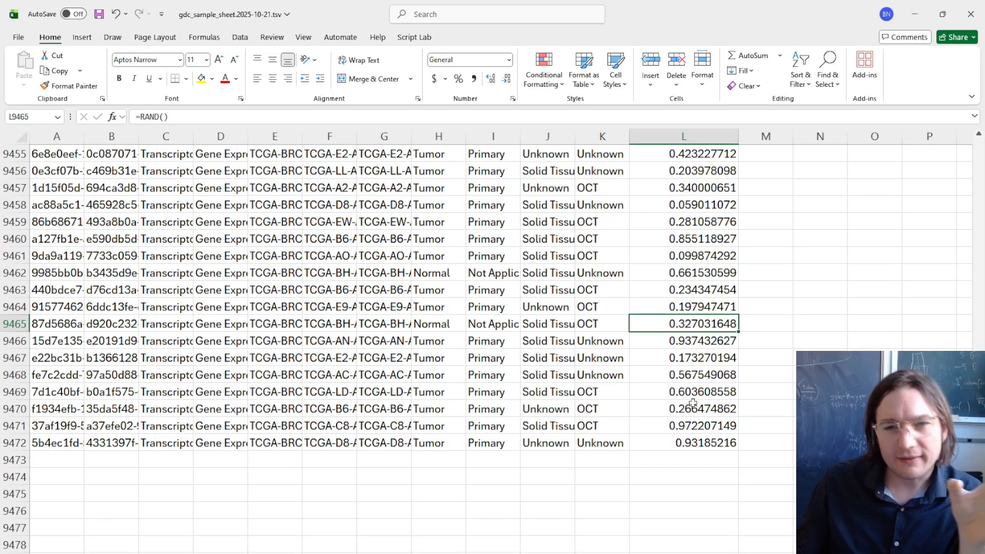
{"action": "left_click", "coordinate": [701, 290]}
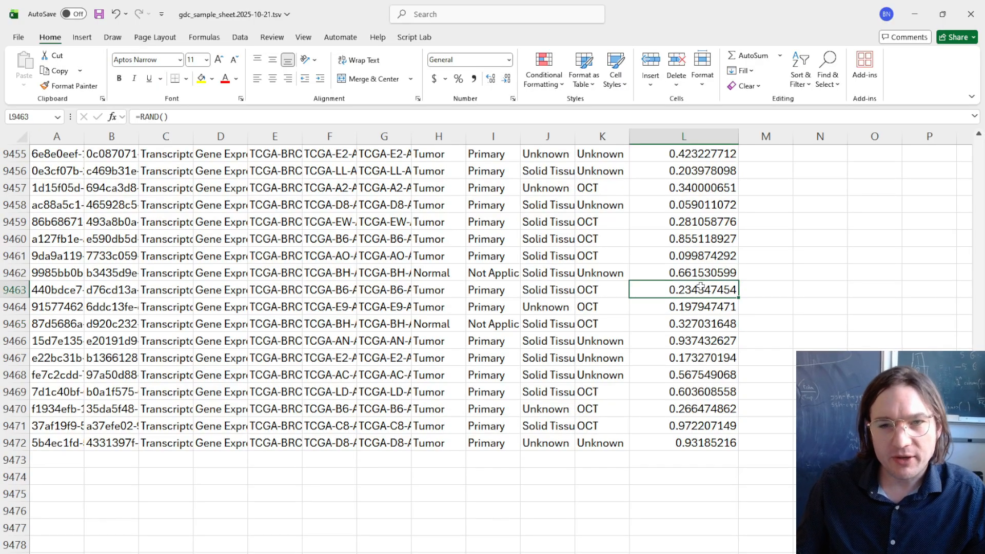
{"action": "key", "text": "ctrl+Up"}
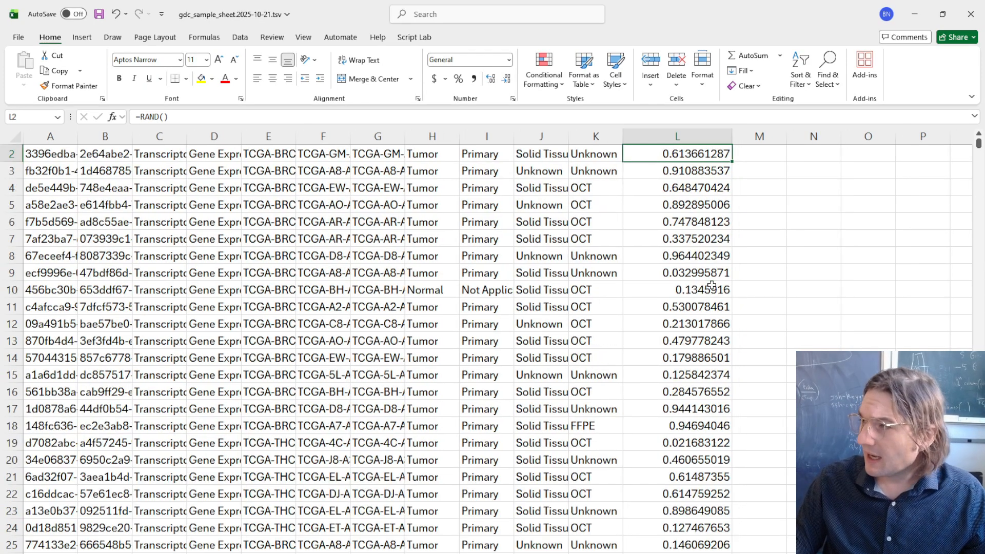
- Check the header cell above the random numbers and select the whole data block to see that it includes column L
{"action": "key", "text": "ctrl+Up"}
{"action": "key", "text": "Down"}
{"action": "key", "text": "Up"}
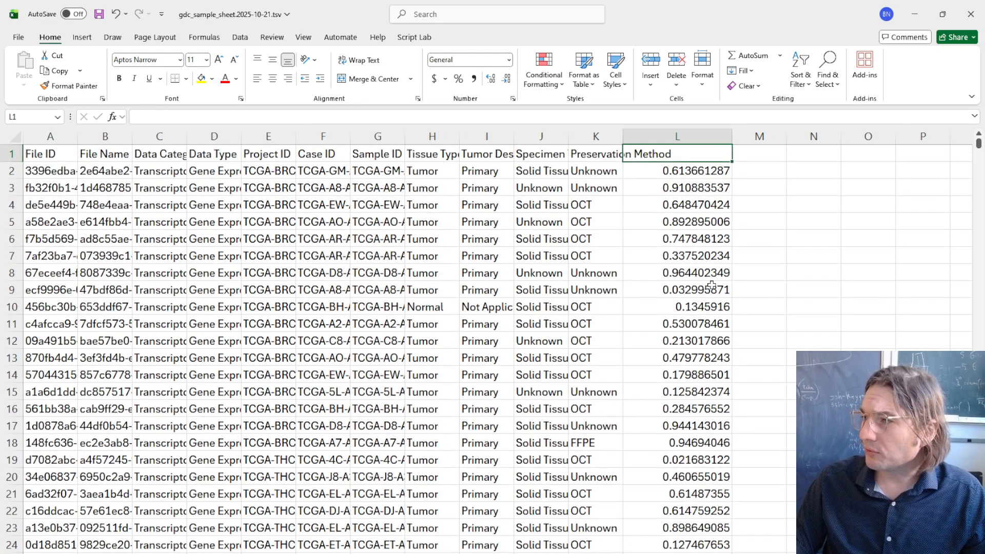
{"action": "key", "text": "Down"}
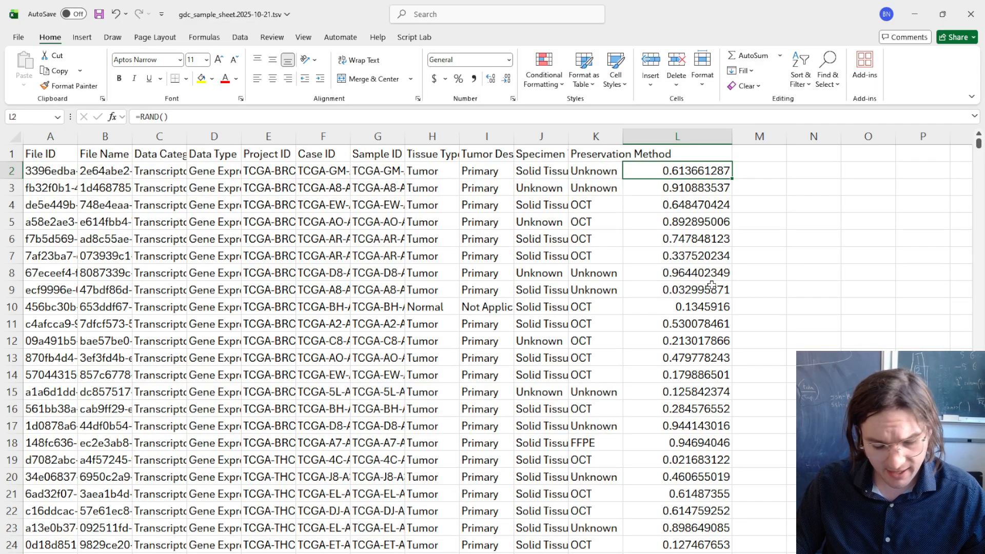
{"action": "key", "text": "ctrl+a"}
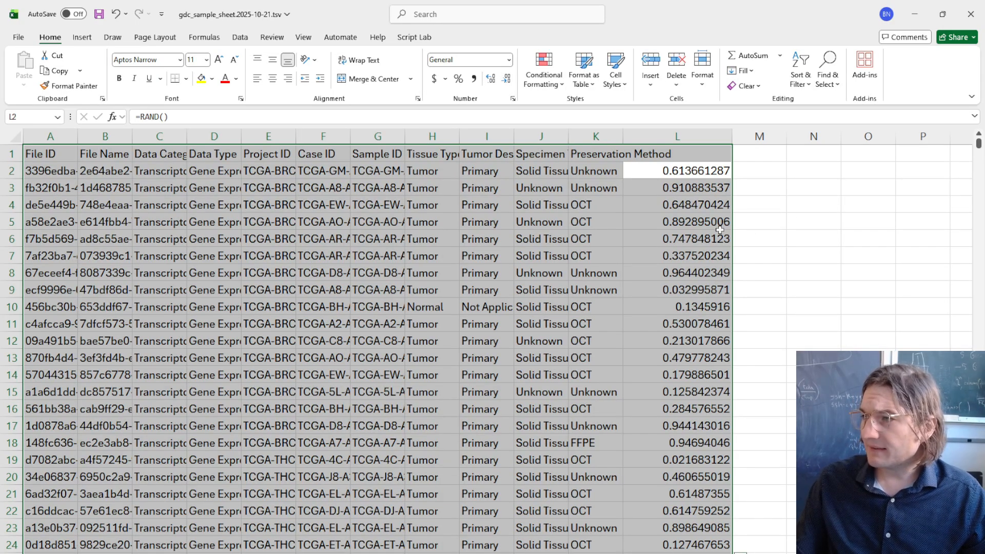
- Insert a blank column between Preservation Method and the random numbers
{"action": "key", "text": "Down"}
{"action": "key", "text": "Down"}
{"action": "key", "text": "Down"}
{"action": "key", "text": "Down"}
{"action": "right_click", "coordinate": [683, 131]}
{"action": "left_click", "coordinate": [726, 248]}
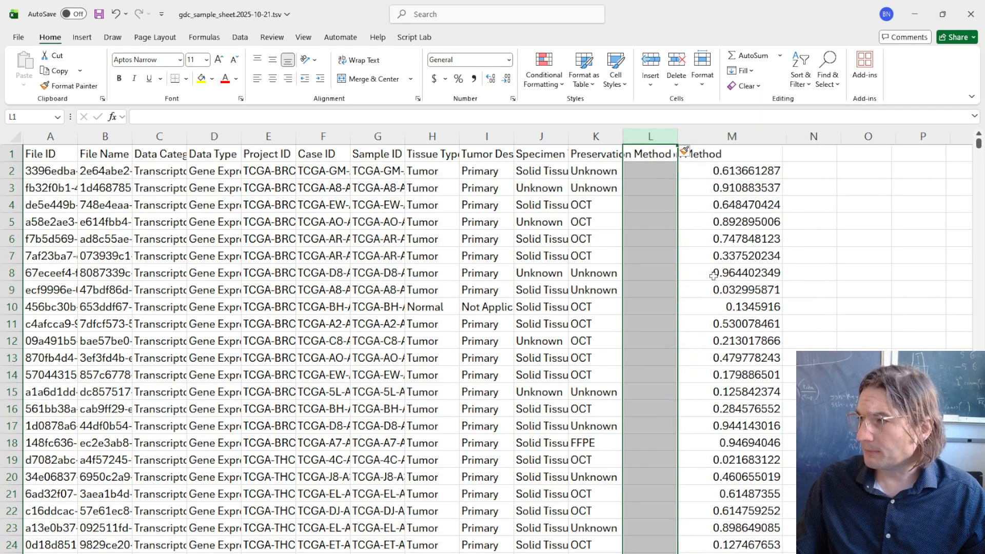
- Select the contiguous region around the random numbers and around the sample data to compare what each selection covers
{"action": "left_click", "coordinate": [744, 242]}
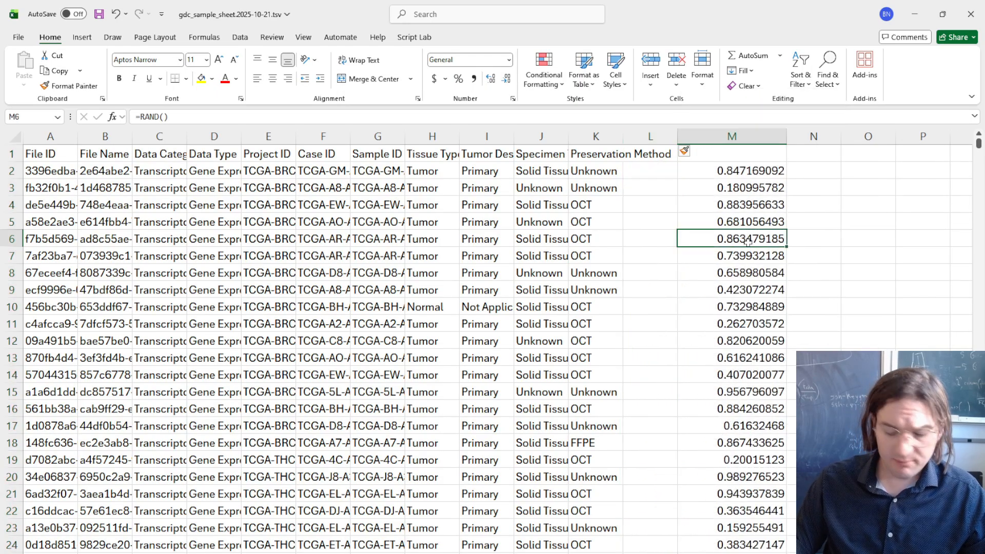
{"action": "key", "text": "ctrl+a"}
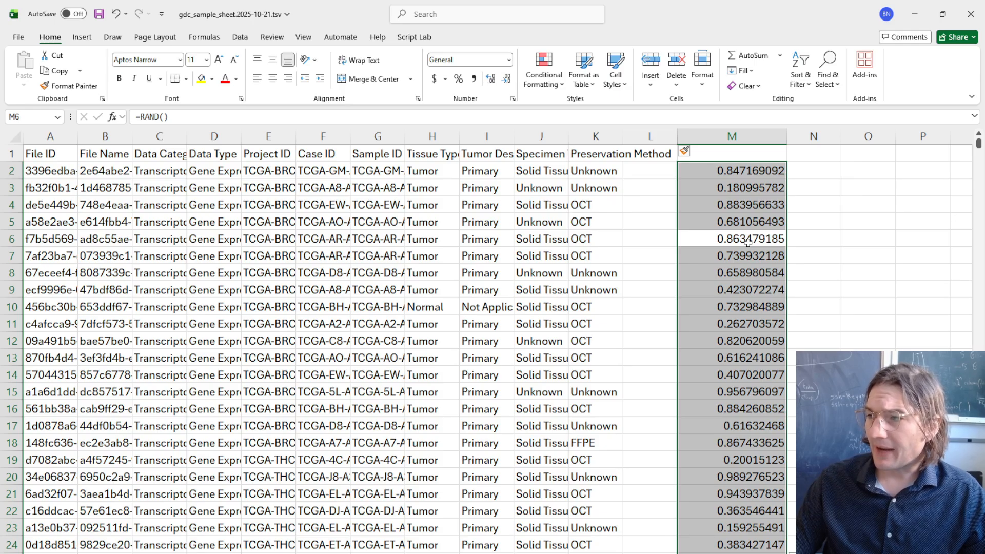
{"action": "key", "text": "Home"}
{"action": "key", "text": "ctrl+a"}
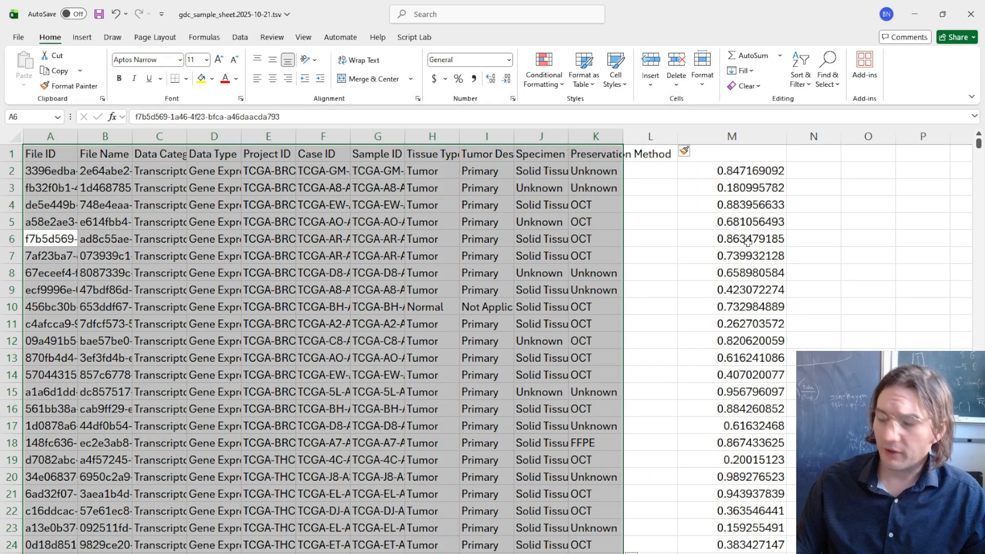
- Auto-fit the widths of the Preservation Method and Specimen Type columns to their contents
{"action": "left_click", "coordinate": [685, 151]}
{"action": "left_click", "coordinate": [651, 136]}
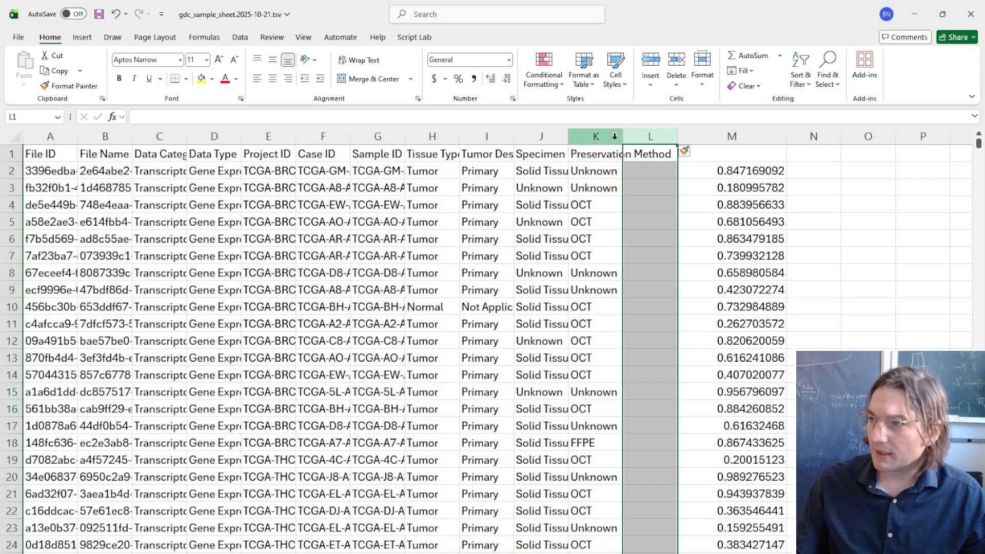
{"action": "double_click", "coordinate": [623, 136]}
{"action": "left_click", "coordinate": [662, 221]}
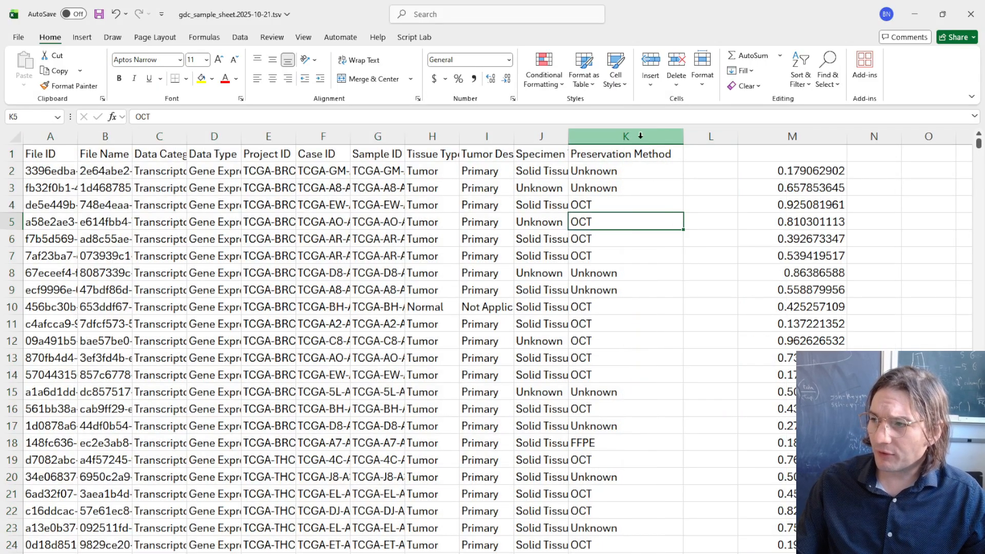
{"action": "left_click", "coordinate": [660, 137]}
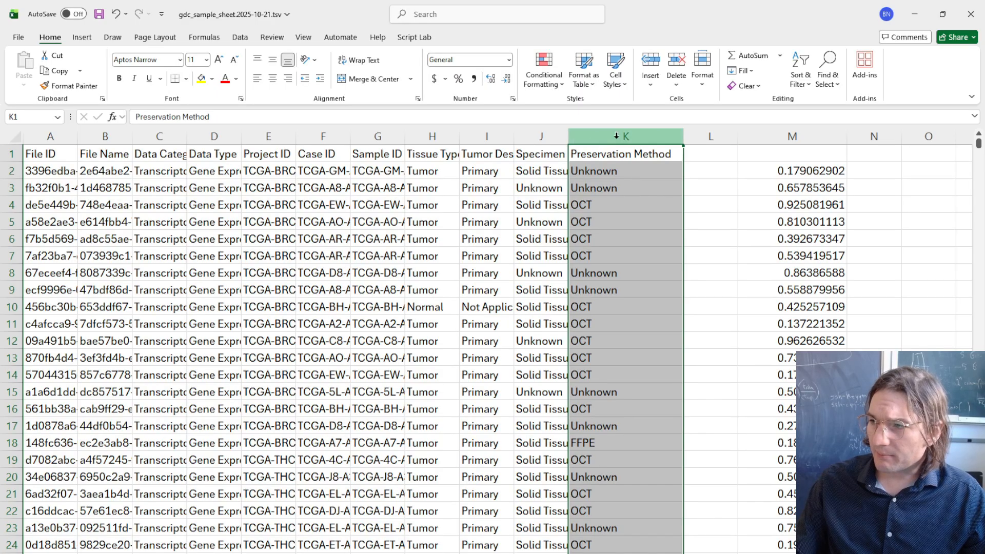
{"action": "left_click", "coordinate": [562, 135]}
{"action": "double_click", "coordinate": [571, 136]}
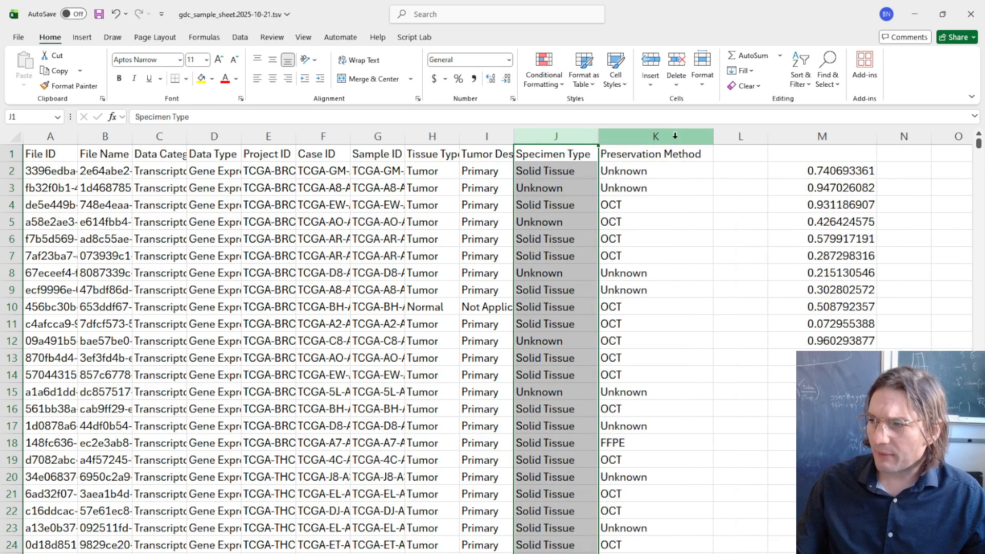
- Delete the blank column L so the random numbers sit directly beside Preservation Method again
{"action": "left_click", "coordinate": [674, 171]}
{"action": "right_click", "coordinate": [739, 136]}
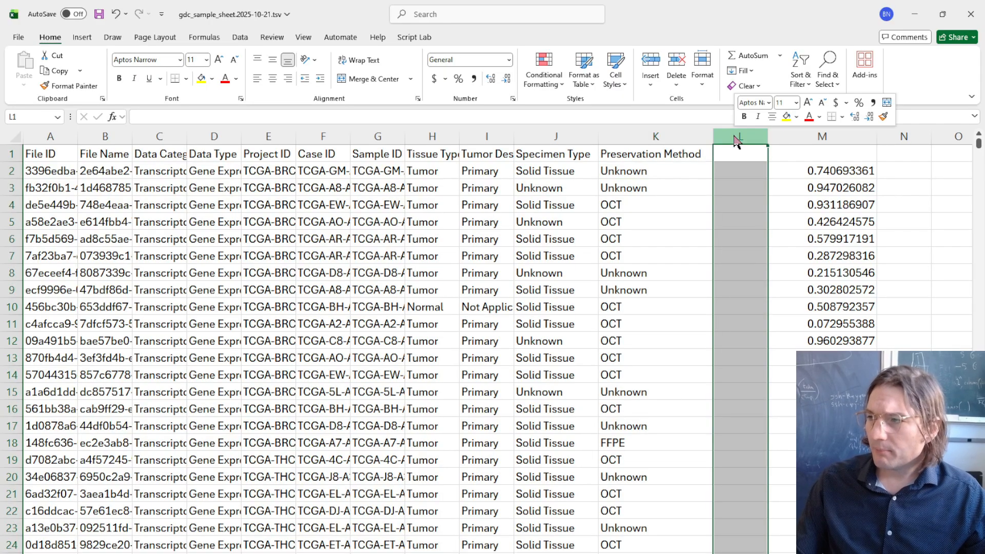
{"action": "left_click", "coordinate": [764, 269]}
- Sort the whole data block by Column L from smallest to largest, with the first row treated as headers
{"action": "key", "text": "ctrl+a"}
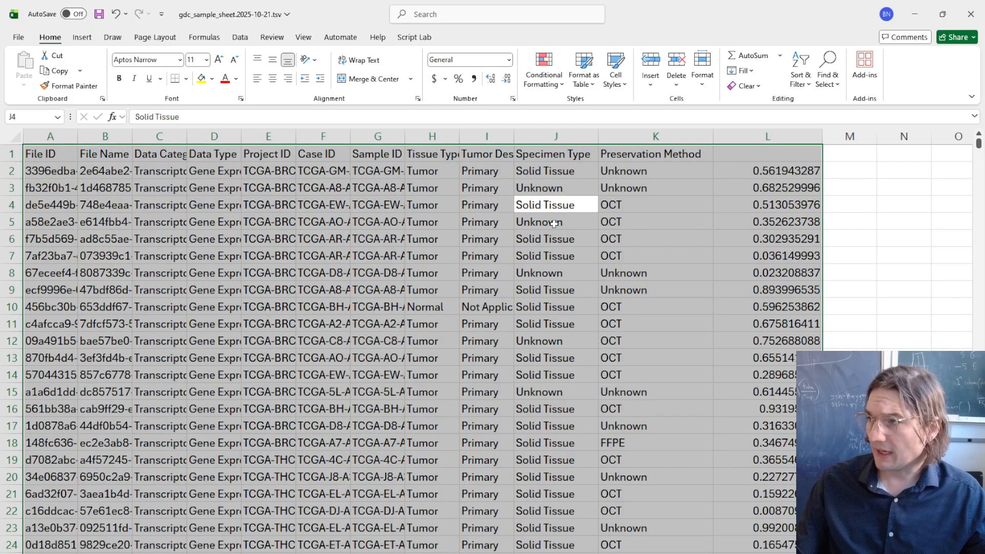
{"action": "left_click", "coordinate": [801, 72]}
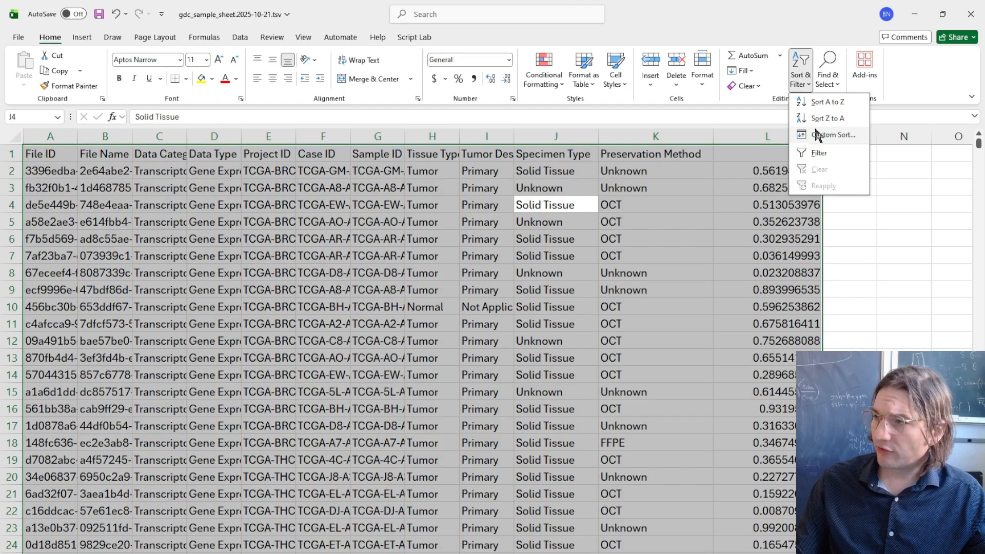
{"action": "left_click", "coordinate": [818, 135]}
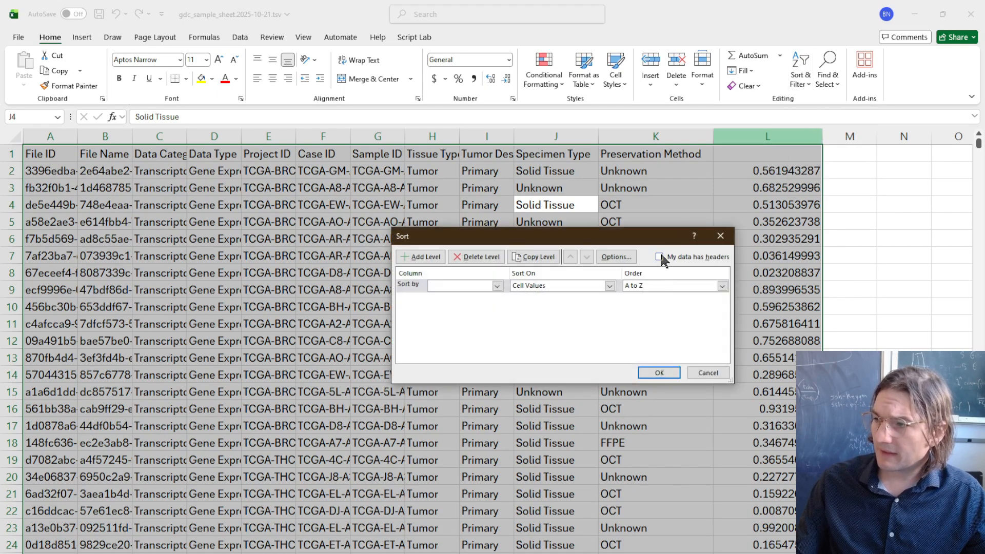
{"action": "left_click", "coordinate": [661, 257]}
{"action": "left_click", "coordinate": [493, 286]}
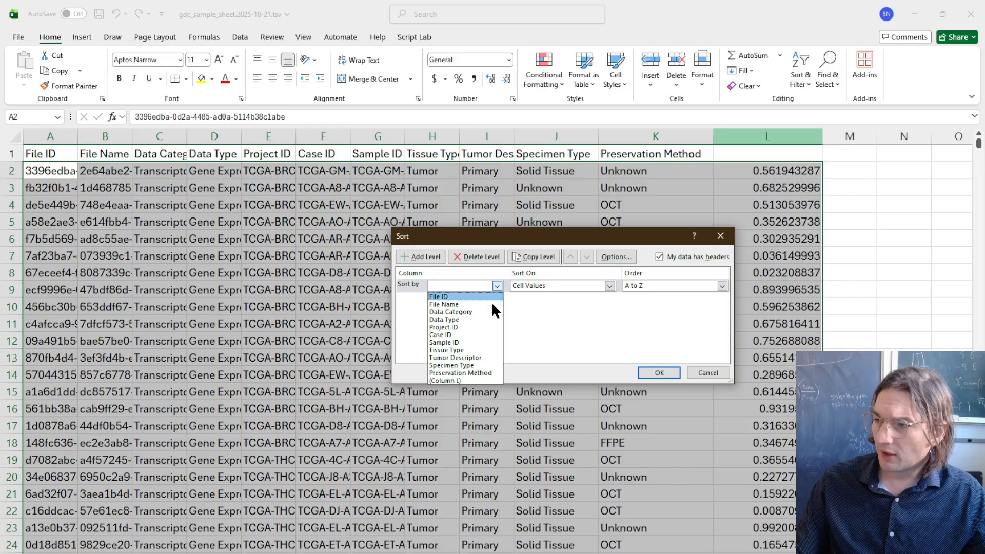
{"action": "left_click", "coordinate": [456, 381]}
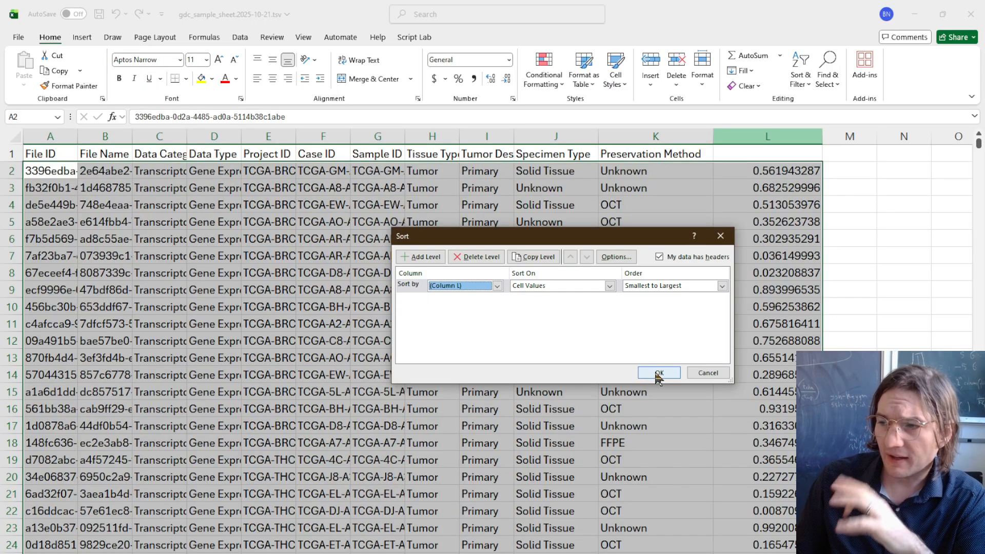
{"action": "left_click", "coordinate": [658, 375]}
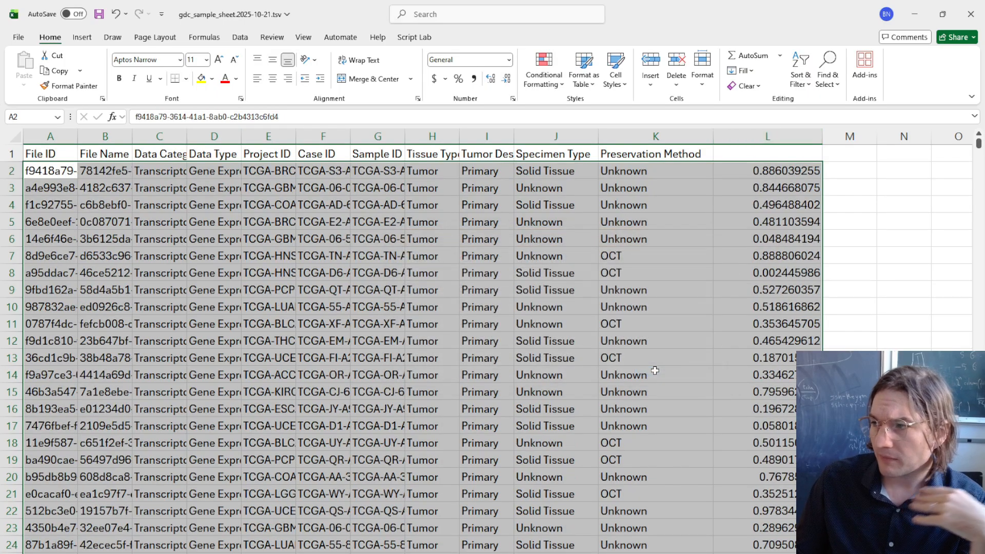
- Replace the RAND formulas in column L with their values by copying the column and pasting values over it
{"action": "left_click", "coordinate": [776, 186]}
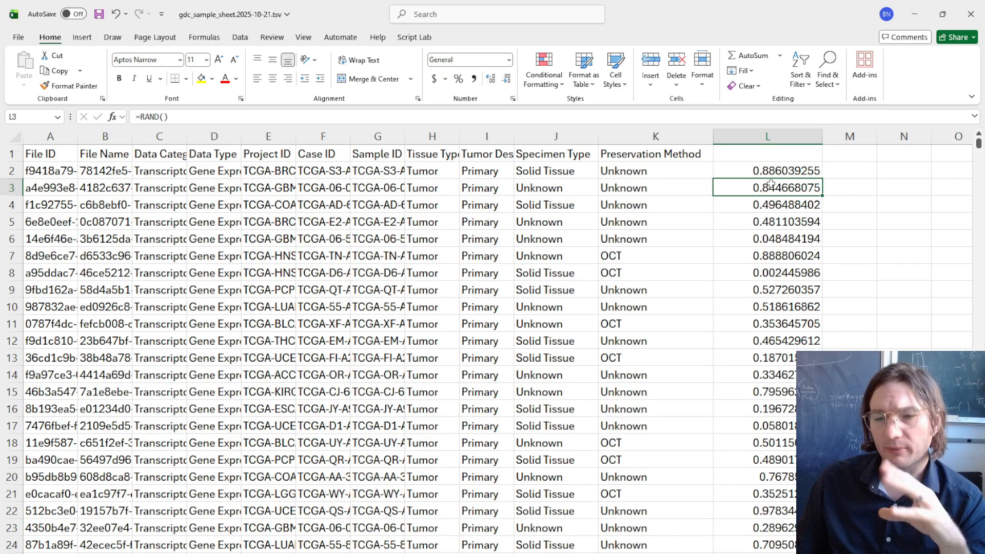
{"action": "left_click", "coordinate": [768, 137]}
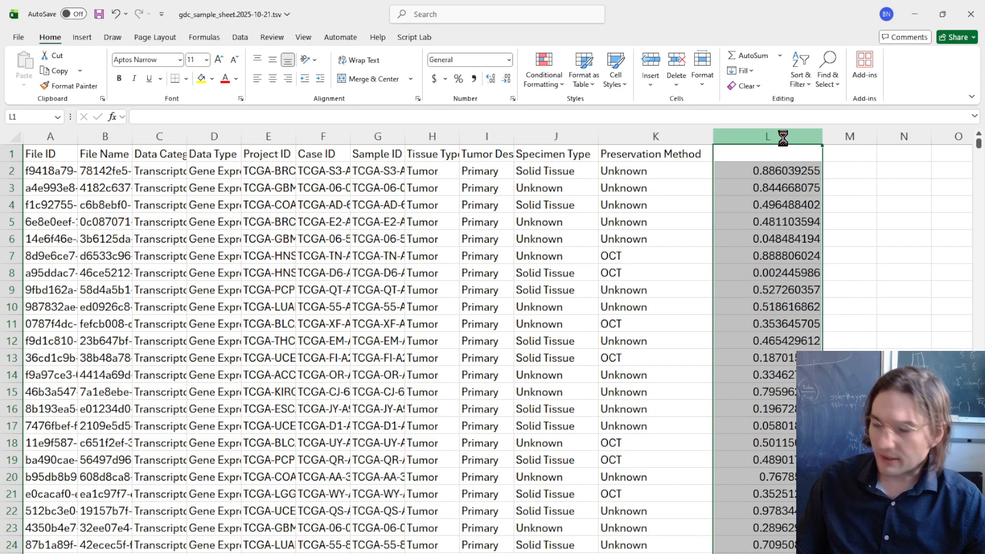
{"action": "key", "text": "ctrl+c"}
{"action": "right_click", "coordinate": [774, 192]}
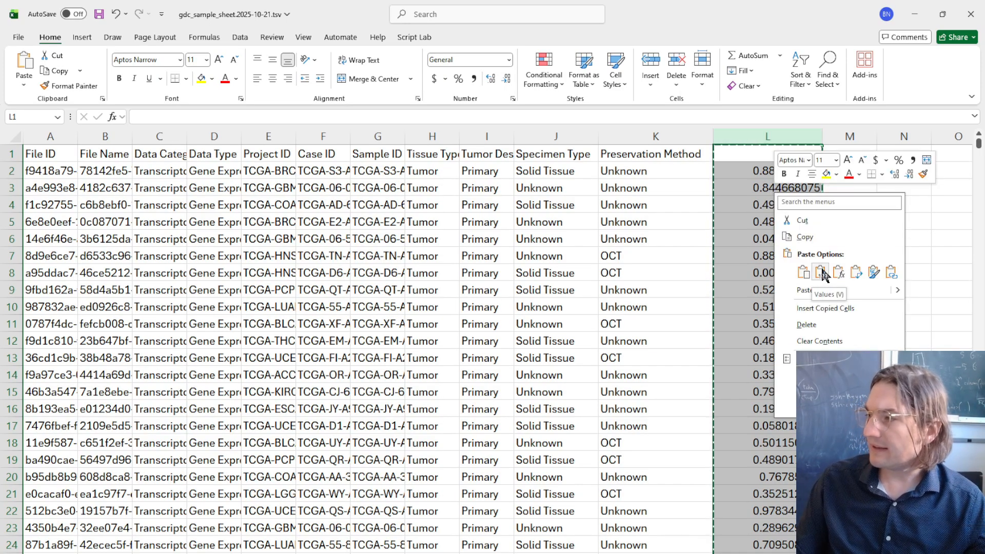
{"action": "left_click", "coordinate": [821, 273]}
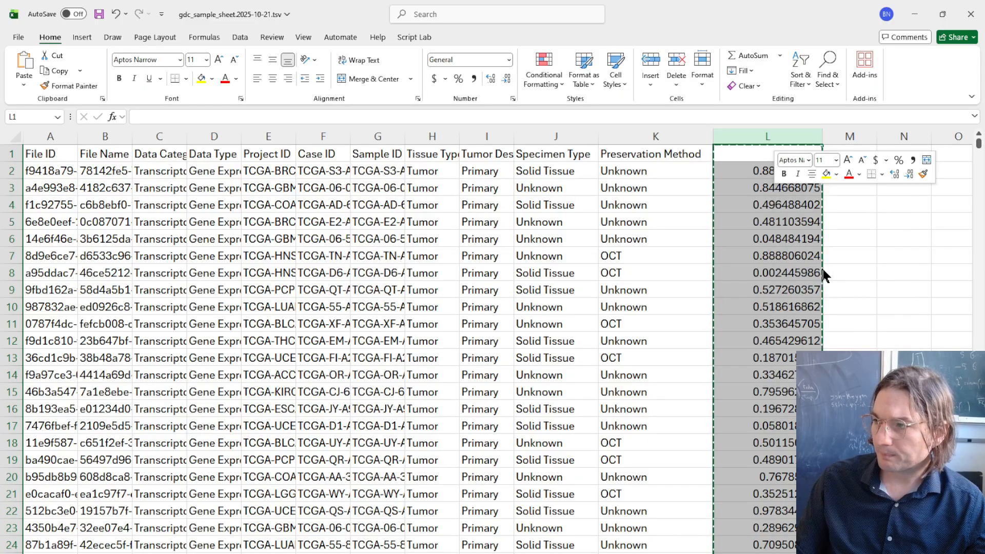
{"action": "left_click", "coordinate": [780, 241]}
- Sort all sample rows again by the fixed values in Column L, smallest to largest, keeping the header row
{"action": "key", "text": "ctrl+a"}
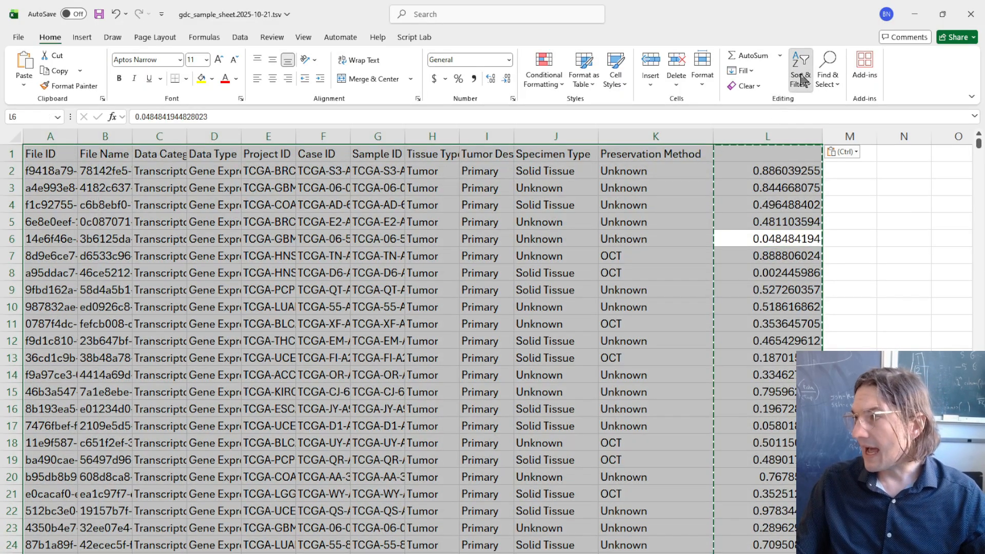
{"action": "left_click", "coordinate": [799, 77]}
{"action": "left_click", "coordinate": [826, 135]}
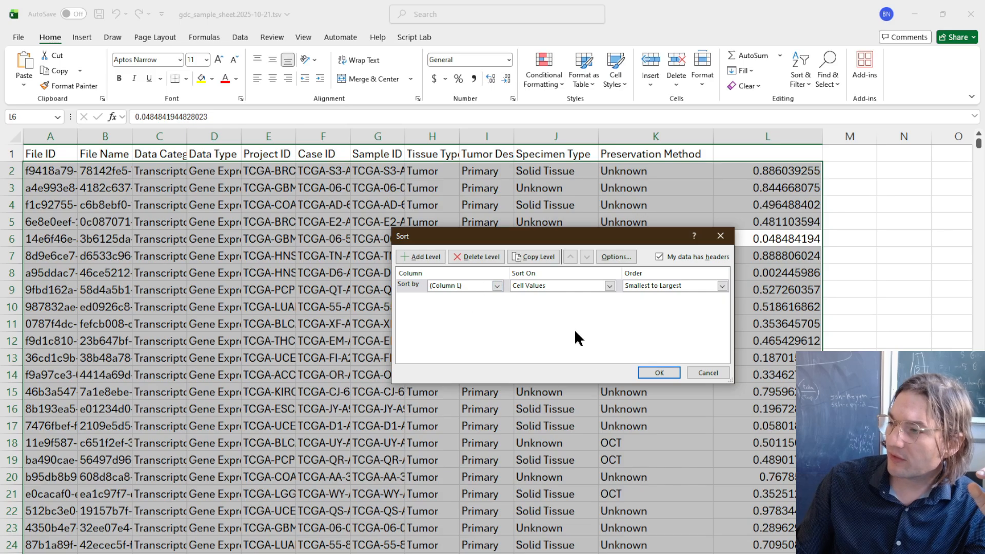
{"action": "left_click", "coordinate": [659, 372]}
{"action": "left_click", "coordinate": [816, 242]}
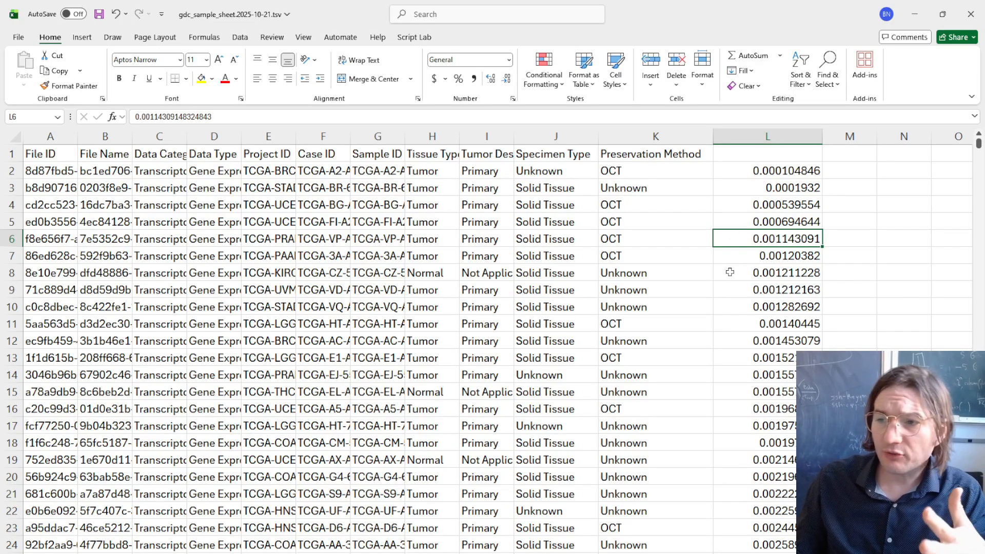
- Clear the contents of every row from row 51 to the last data row across columns A to L
{"action": "scroll", "coordinate": [729, 337], "scroll_direction": "down", "scroll_amount": 19}
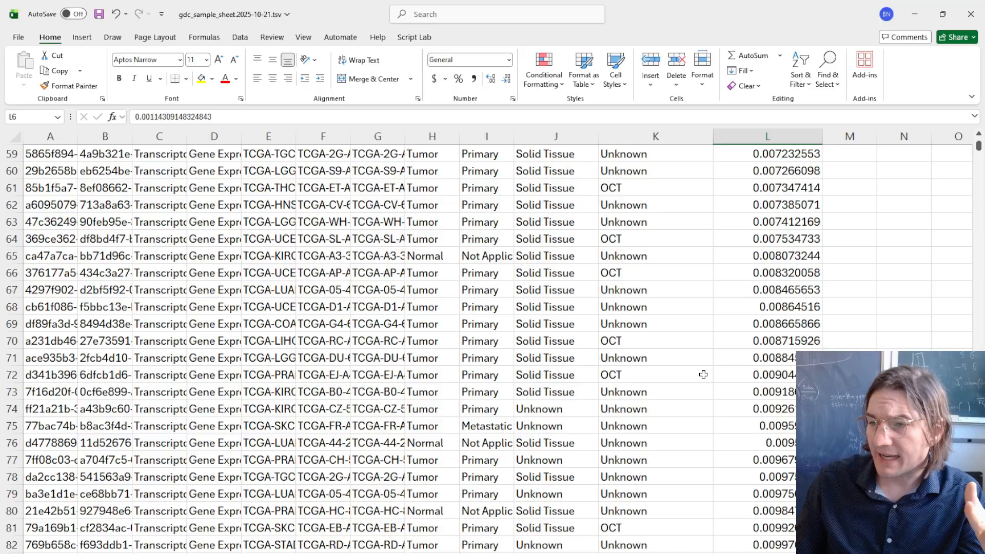
{"action": "scroll", "coordinate": [697, 349], "scroll_direction": "up", "scroll_amount": 3}
{"action": "scroll", "coordinate": [767, 258], "scroll_direction": "up", "scroll_amount": 2}
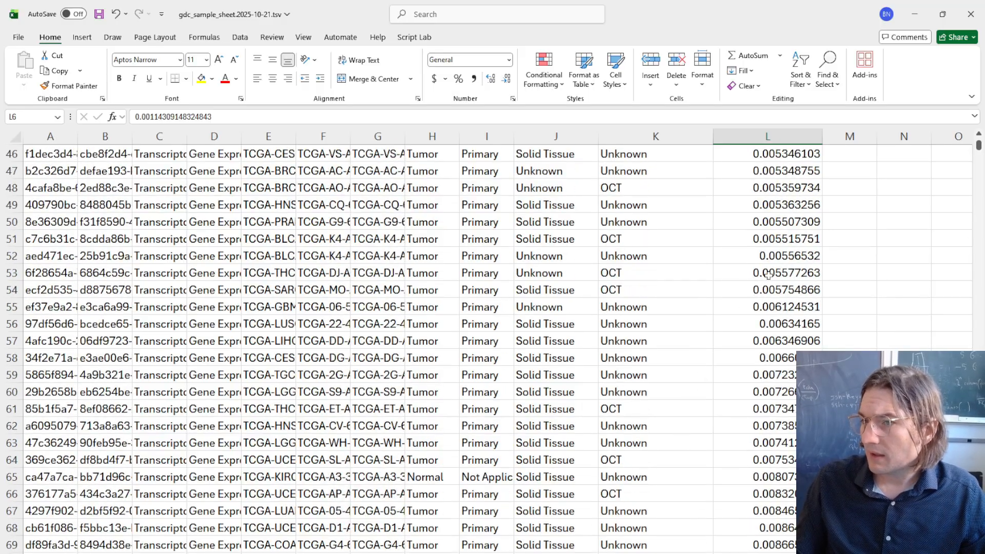
{"action": "left_click", "coordinate": [626, 279]}
{"action": "left_click", "coordinate": [764, 239]}
{"action": "key", "text": "ctrl+shift+Left"}
{"action": "key", "text": "ctrl+shift+Down"}
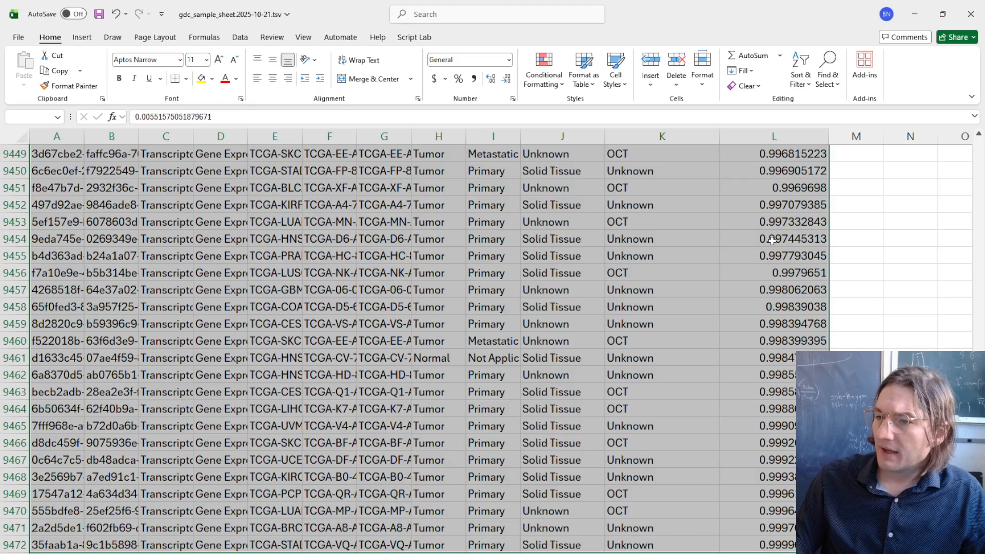
{"action": "key", "text": "Delete"}
{"action": "left_click", "coordinate": [772, 241]}
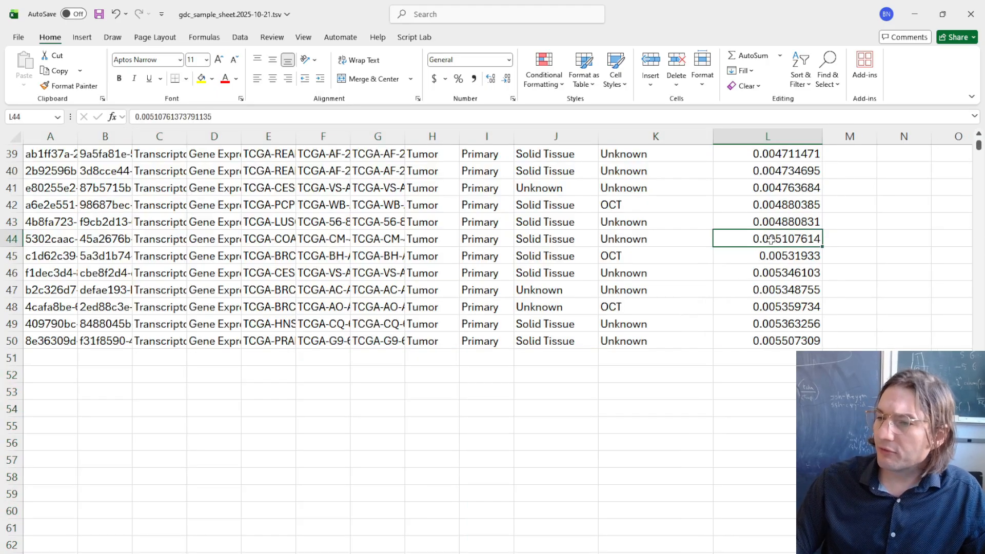
- Return to the start of the sheet and clear the random numbers from column L
{"action": "key", "text": "ctrl+Up"}
{"action": "key", "text": "ctrl+Home"}
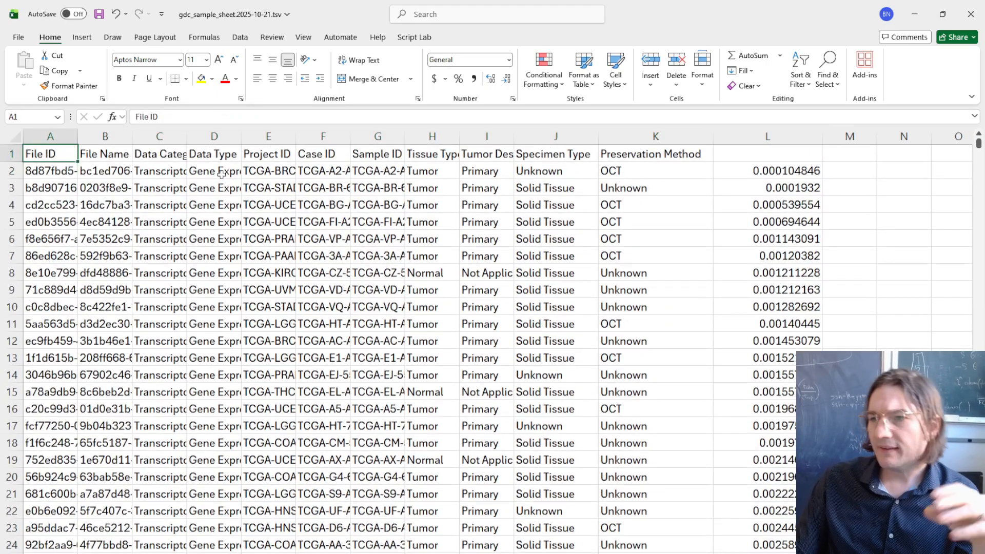
{"action": "left_click", "coordinate": [749, 130]}
{"action": "key", "text": "Delete"}
{"action": "left_click", "coordinate": [489, 240]}
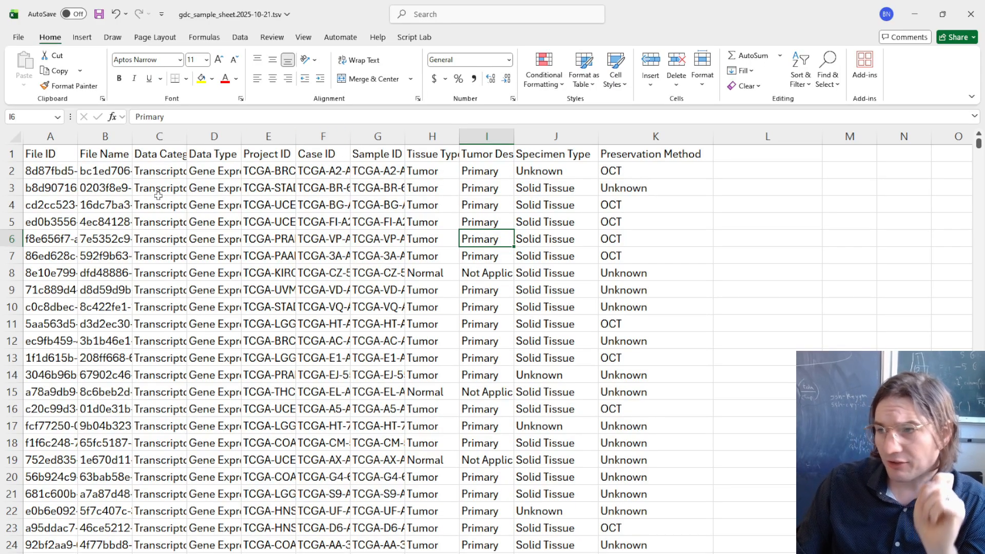
{"action": "left_click", "coordinate": [146, 186]}
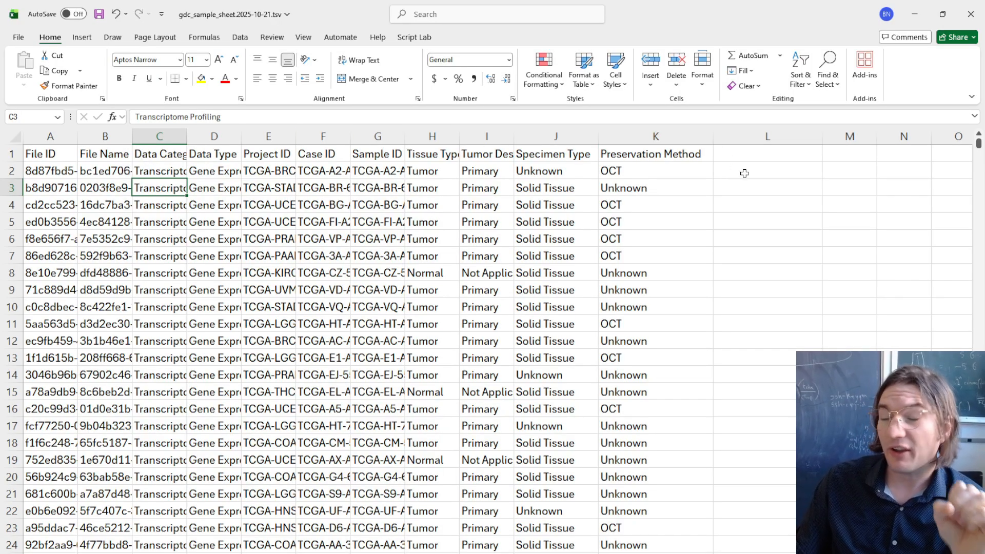
{"action": "left_click", "coordinate": [588, 219]}
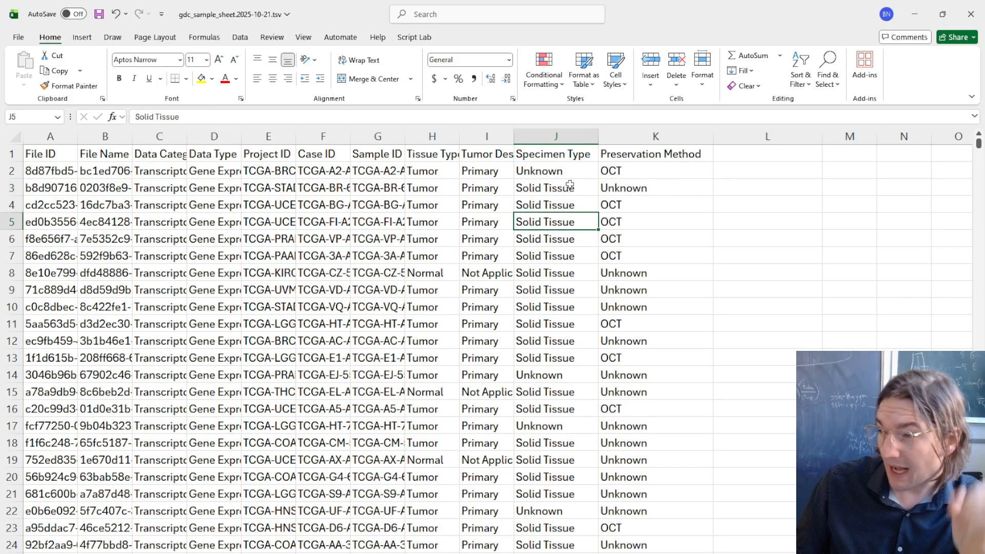
- Start saving a copy of the sheet in the Downloads folder as Text (Tab delimited) (*.txt)
{"action": "left_click", "coordinate": [24, 36]}
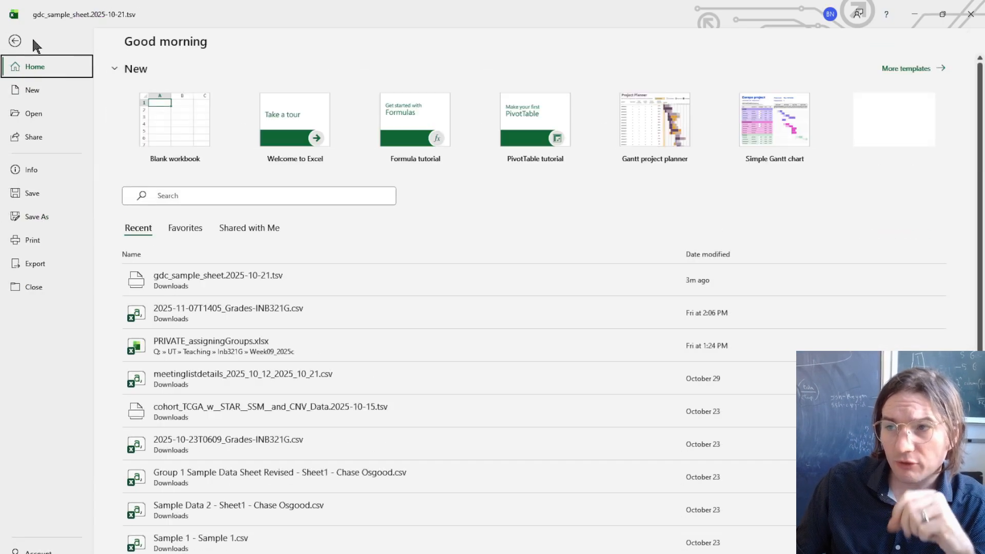
{"action": "left_click", "coordinate": [46, 215]}
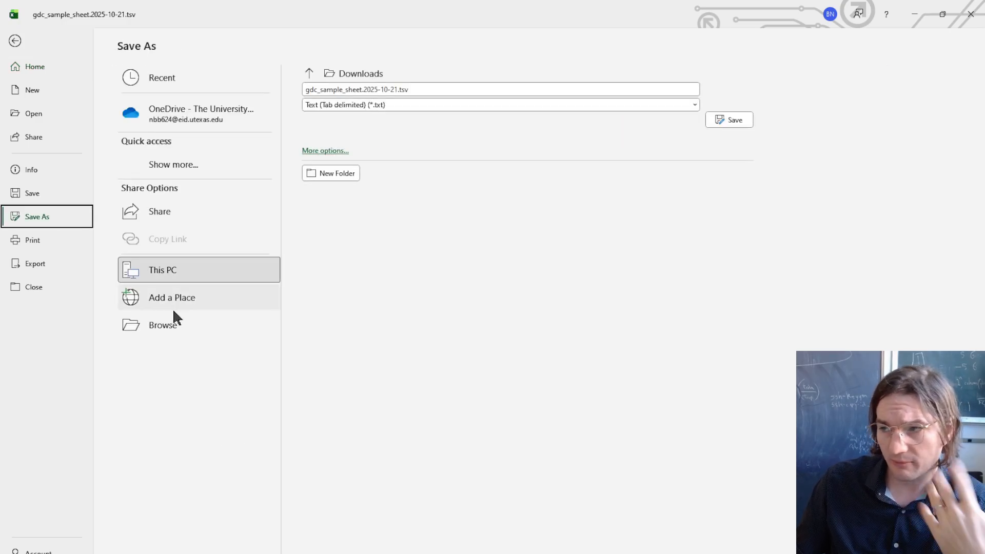
{"action": "left_click", "coordinate": [173, 328]}
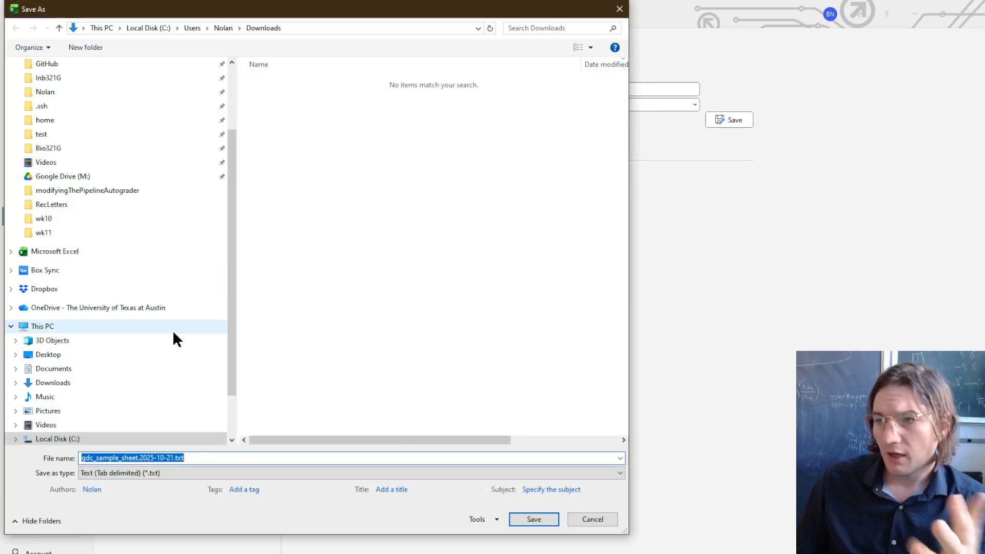
{"action": "left_click", "coordinate": [206, 474]}
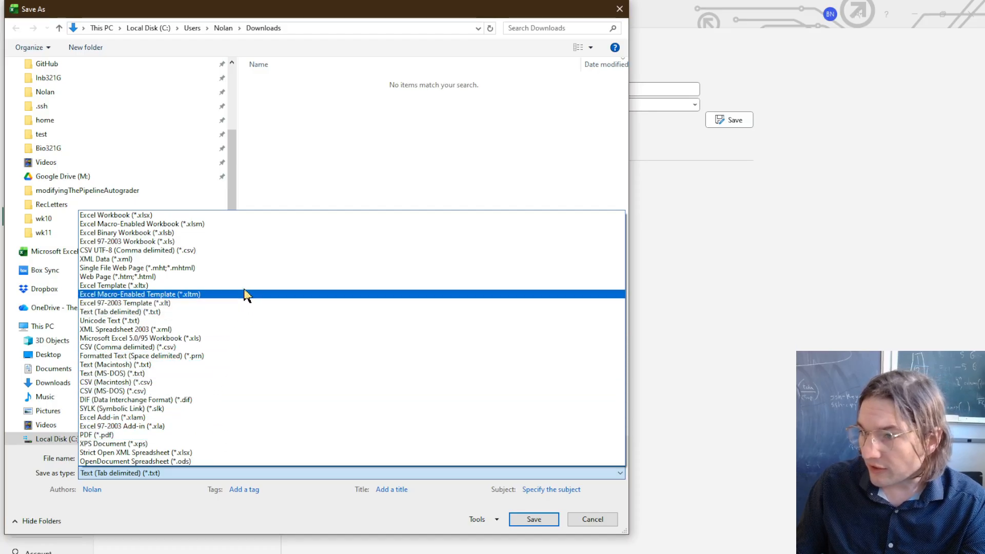
{"action": "left_click", "coordinate": [230, 312]}
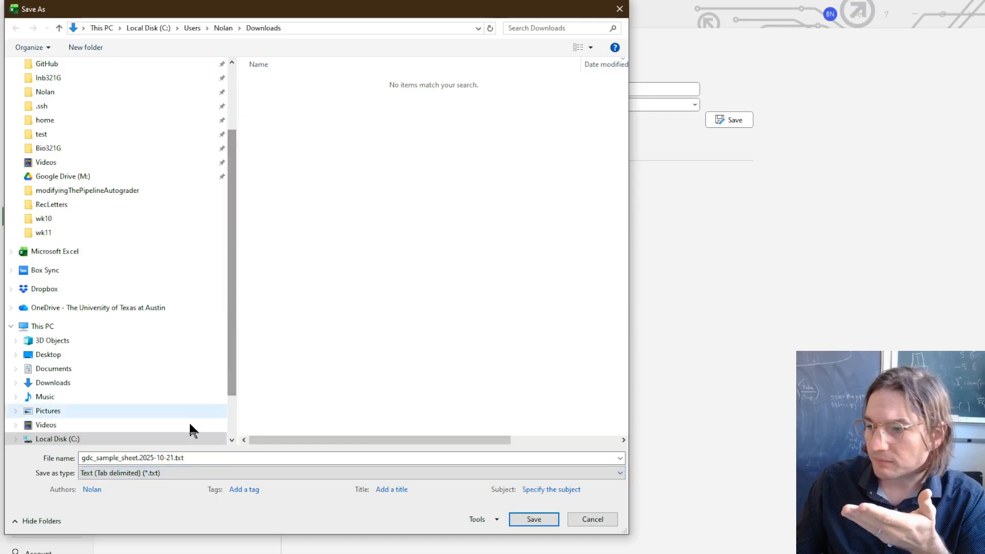
- Change the file name's extension to .tsv, try to save, and decline to replace the existing gdc_sample_sheet.2025-10-21.tsv
{"action": "left_click", "coordinate": [208, 457]}
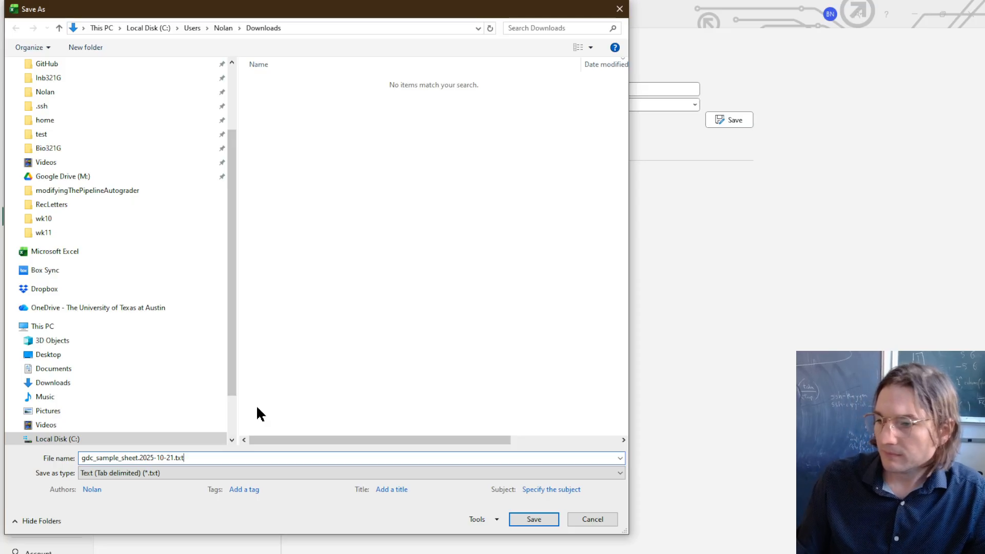
{"action": "key", "text": "BackSpace"}
{"action": "key", "text": "BackSpace"}
{"action": "type", "text": "sb"}
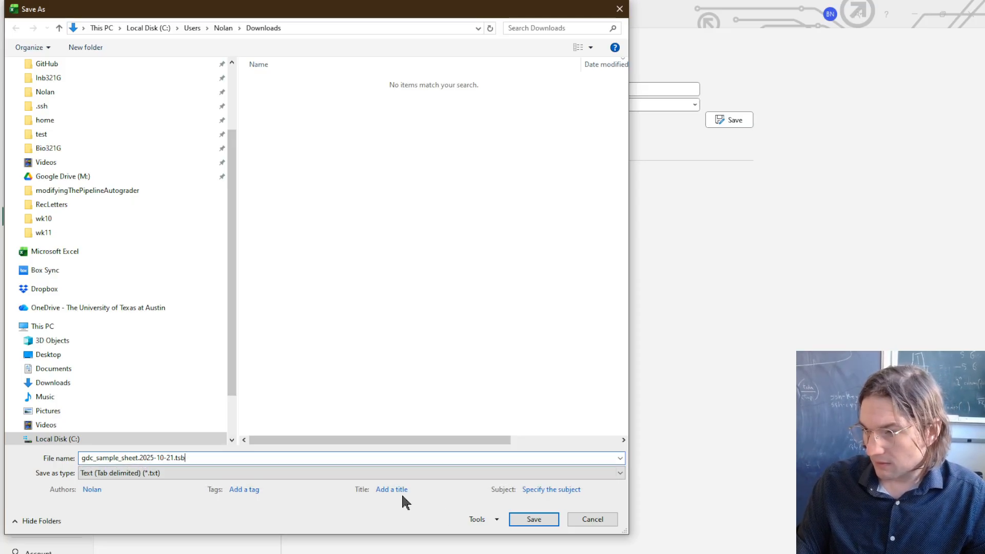
{"action": "key", "text": "BackSpace"}
{"action": "type", "text": "v"}
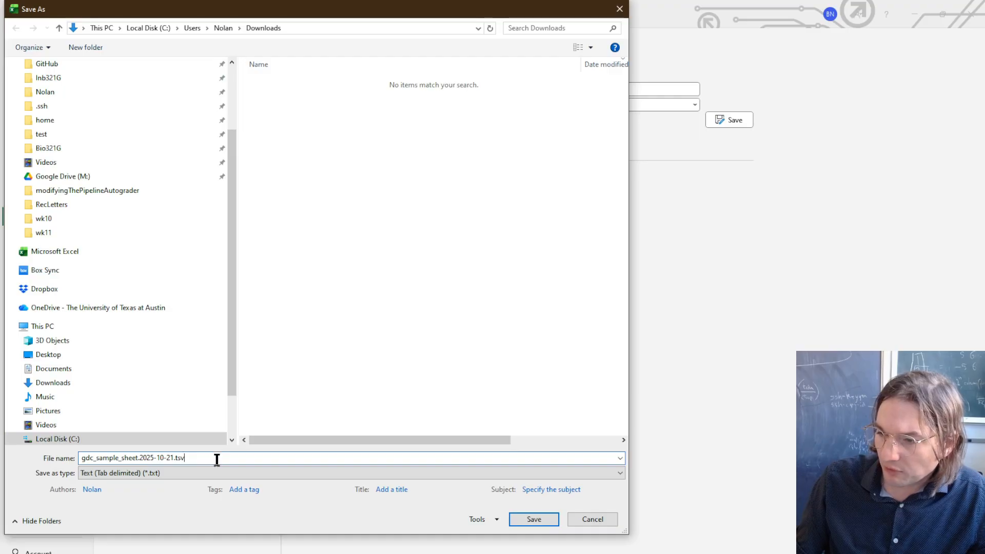
{"action": "left_click", "coordinate": [535, 519]}
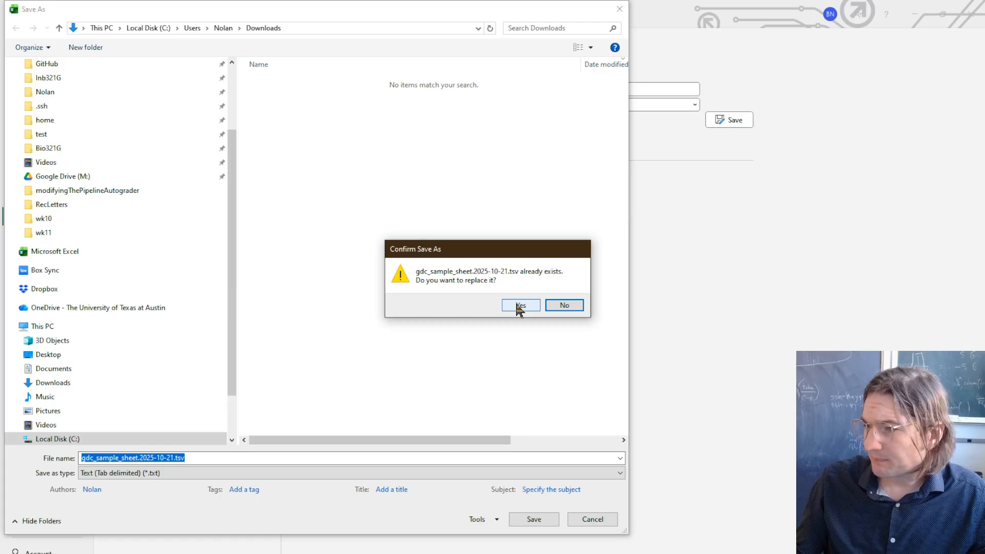
{"action": "left_click", "coordinate": [562, 306]}
- Add _subset before the extension and save the sheet as gdc_sample_sheet.2025-10-21_subset.tsv
{"action": "key", "text": "End"}
{"action": "key", "text": "Left"}
{"action": "key", "text": "Left"}
{"action": "key", "text": "Left"}
{"action": "key", "text": "Left"}
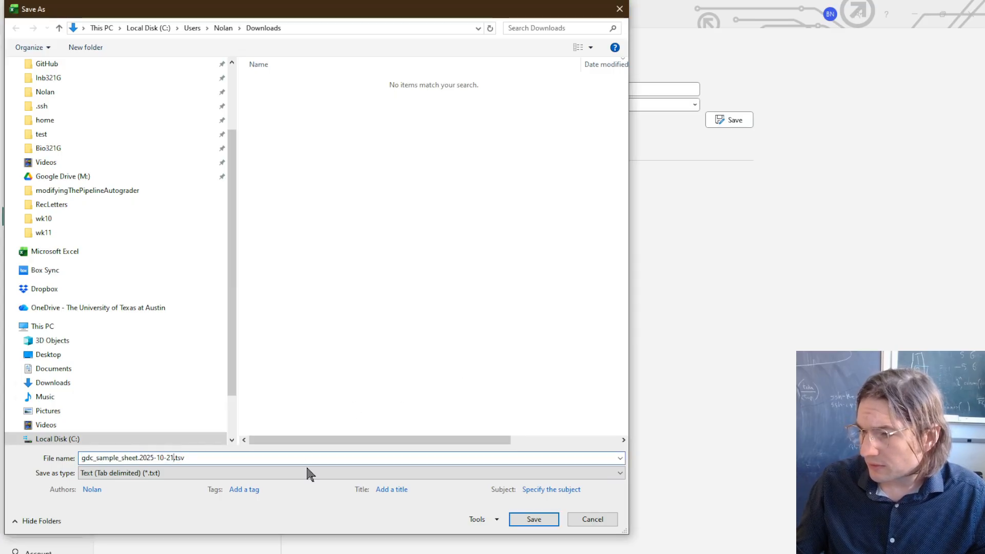
{"action": "type", "text": "_subset"}
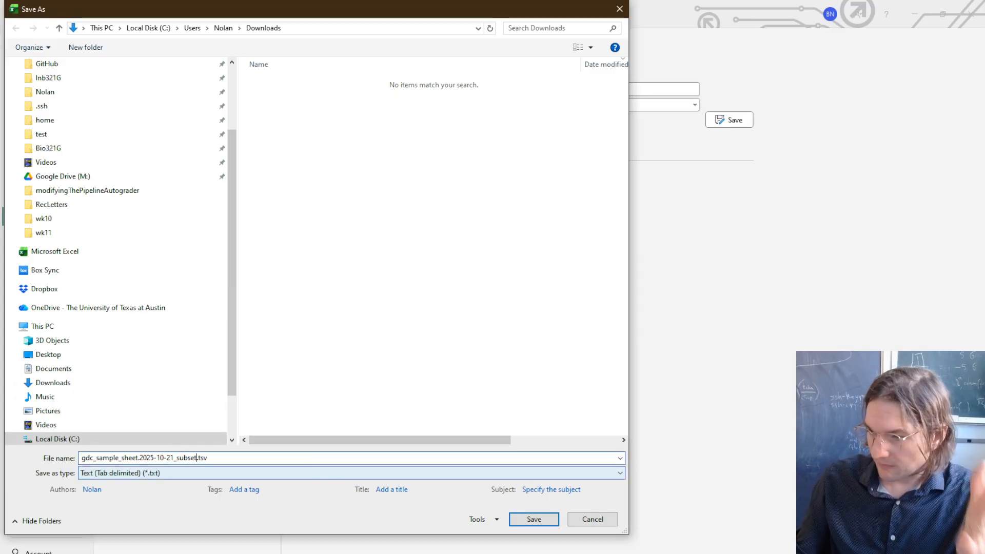
{"action": "left_click", "coordinate": [534, 519]}
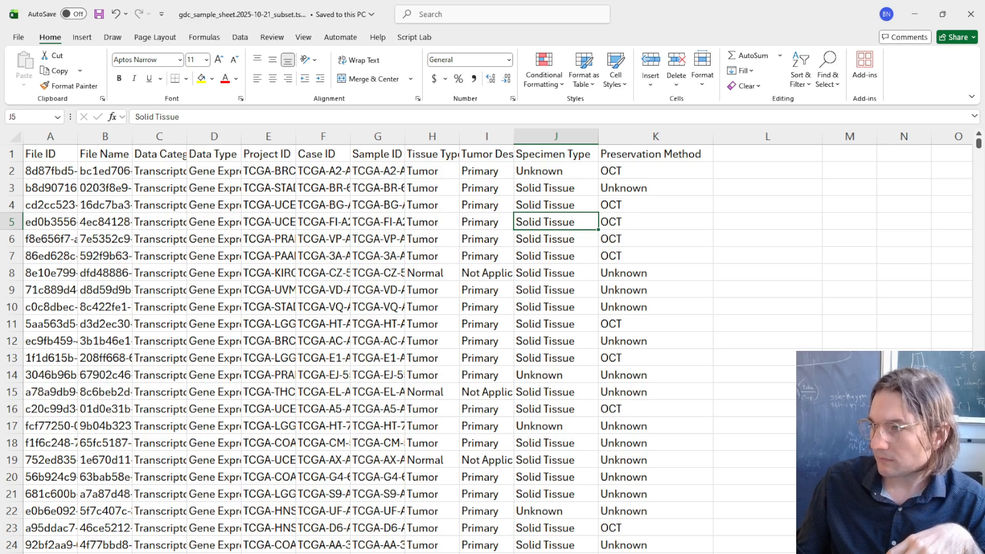
- Switch to File Explorer's Downloads folder and try to remove the extra .txt extension from the saved subset file's name
{"action": "key", "text": "alt+Tab"}
{"action": "left_click", "coordinate": [282, 141]}
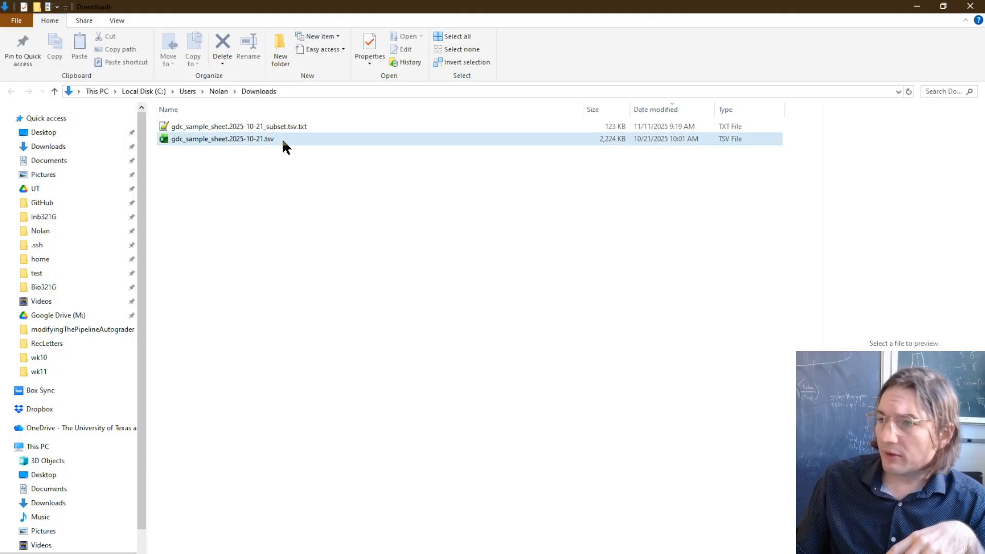
{"action": "left_click", "coordinate": [314, 128]}
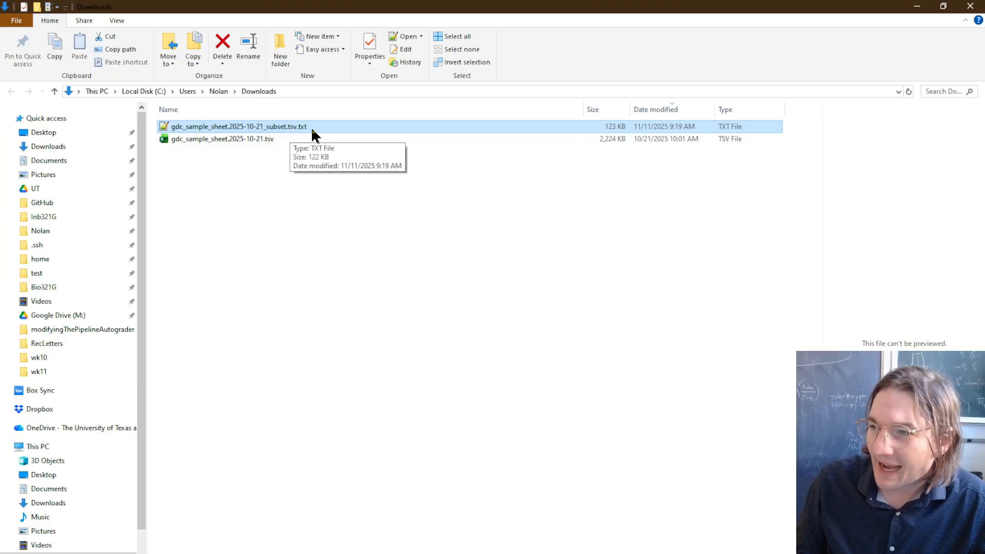
{"action": "key", "text": "F2"}
{"action": "key", "text": "End"}
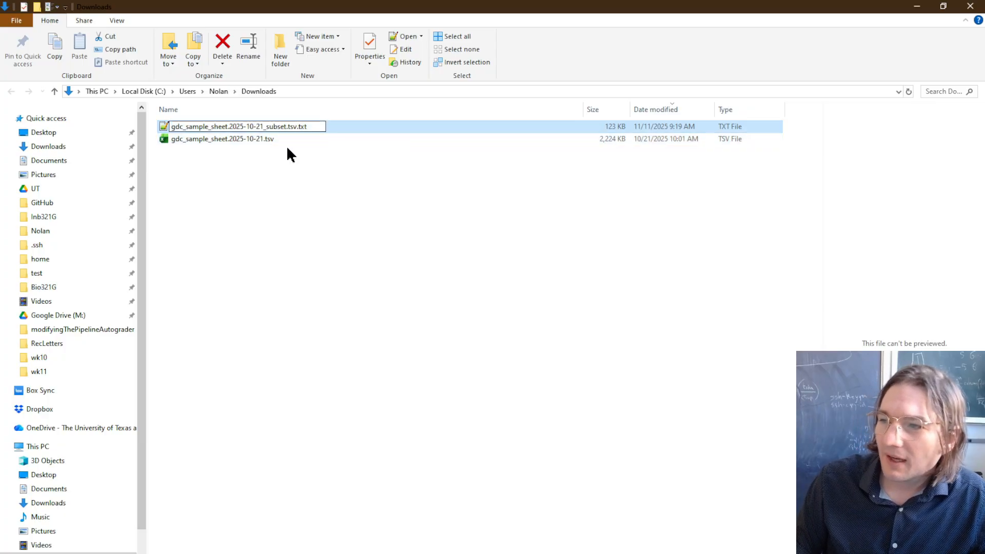
{"action": "key", "text": "BackSpace"}
{"action": "key", "text": "BackSpace"}
{"action": "key", "text": "BackSpace"}
{"action": "key", "text": "BackSpace"}
{"action": "key", "text": "Return"}
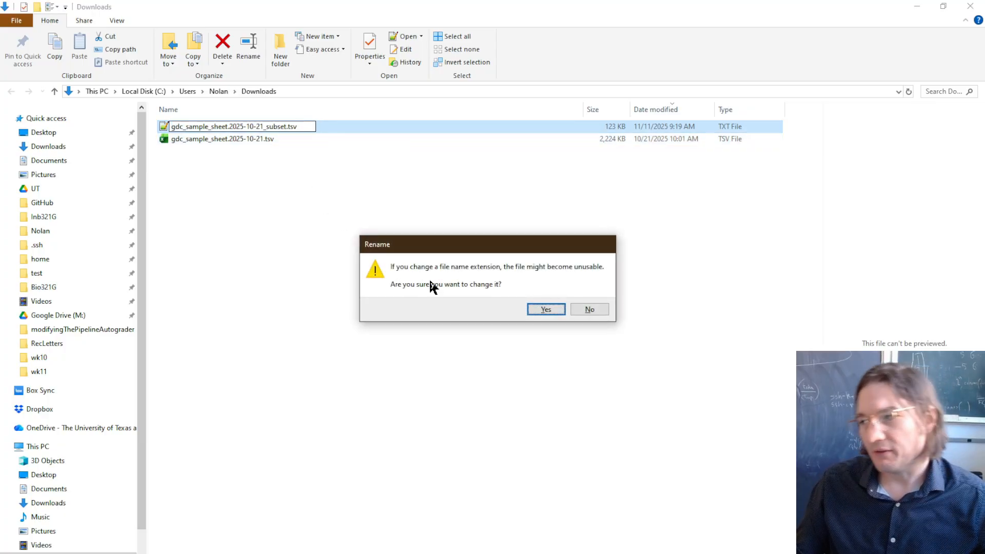
{"action": "left_click", "coordinate": [530, 311]}
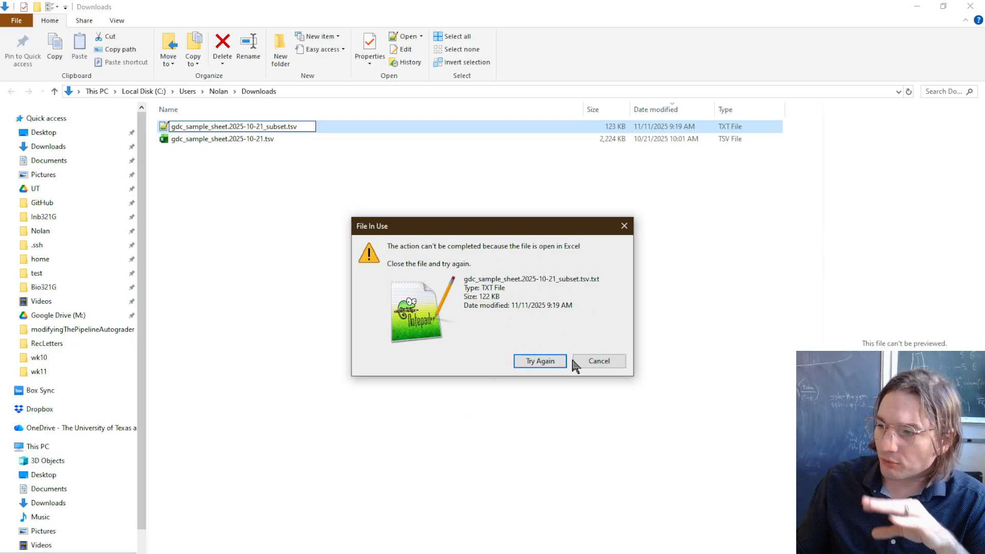
- Close the subset workbook in Excel and retry the pending file rename in File Explorer
{"action": "key", "text": "alt+Tab"}
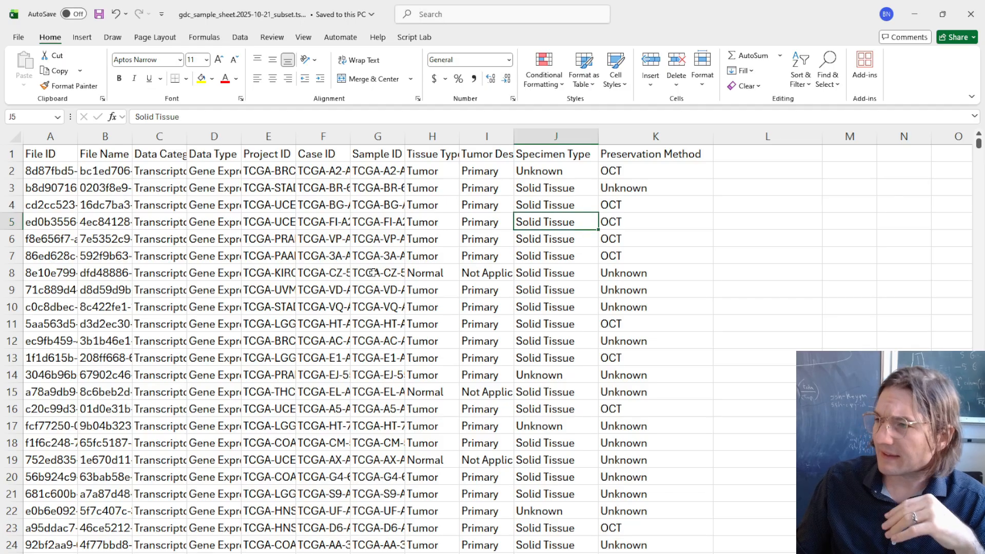
{"action": "left_click", "coordinate": [979, 5]}
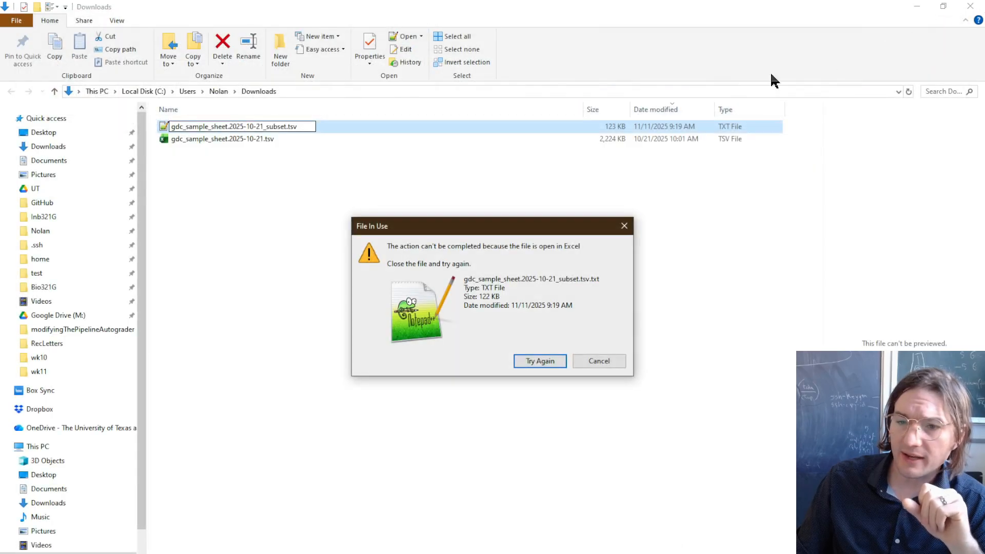
{"action": "left_click", "coordinate": [529, 363]}
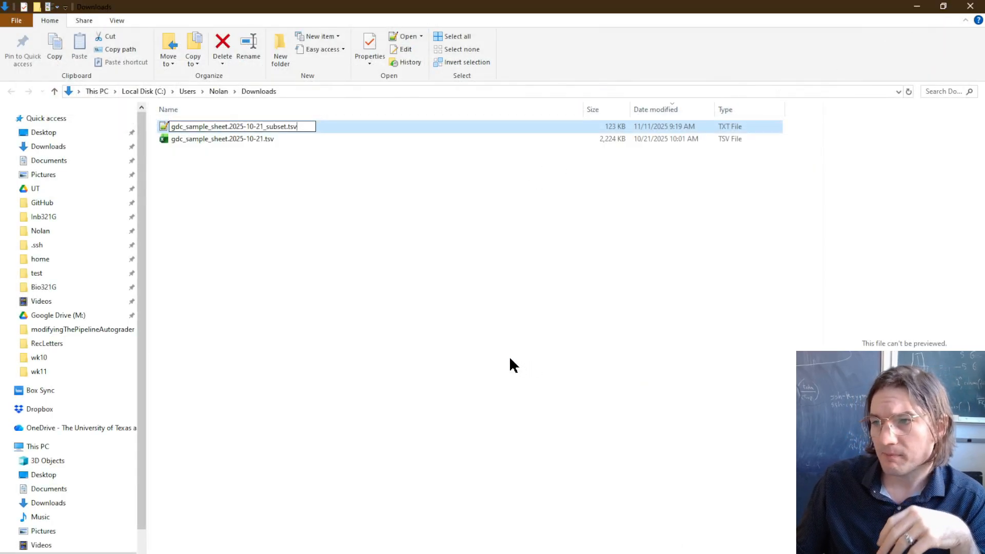
- Open the renamed subset file in Notepad++, examine its columns and the lines around and past line 50, and close the editor
{"action": "left_click", "coordinate": [343, 208]}
{"action": "left_click", "coordinate": [314, 127]}
{"action": "right_click", "coordinate": [314, 127]}
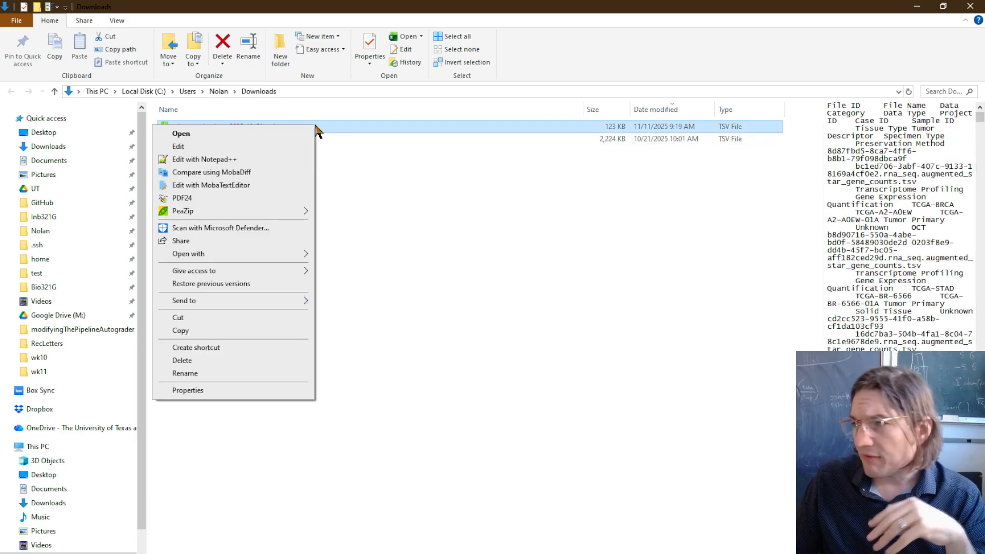
{"action": "left_click", "coordinate": [273, 160]}
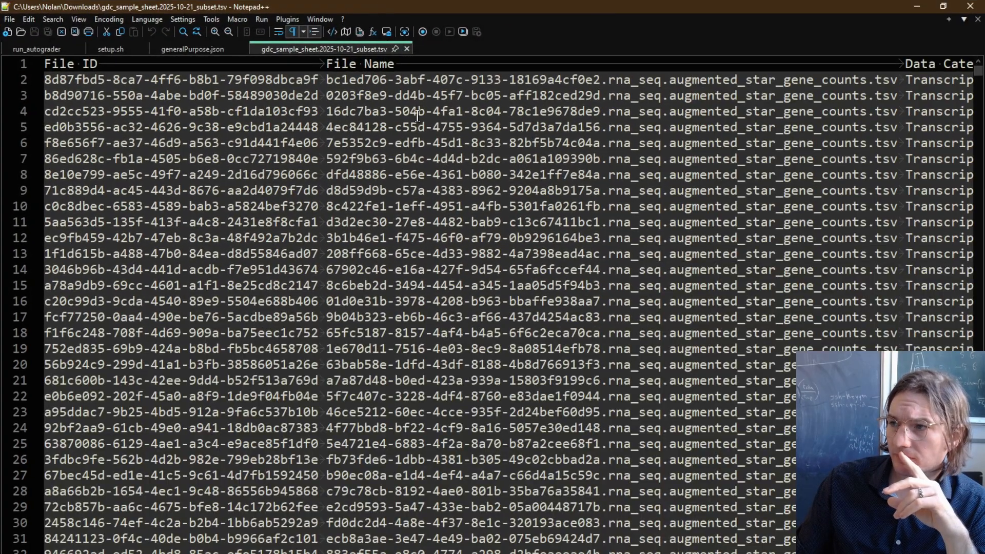
{"action": "left_click", "coordinate": [415, 159]}
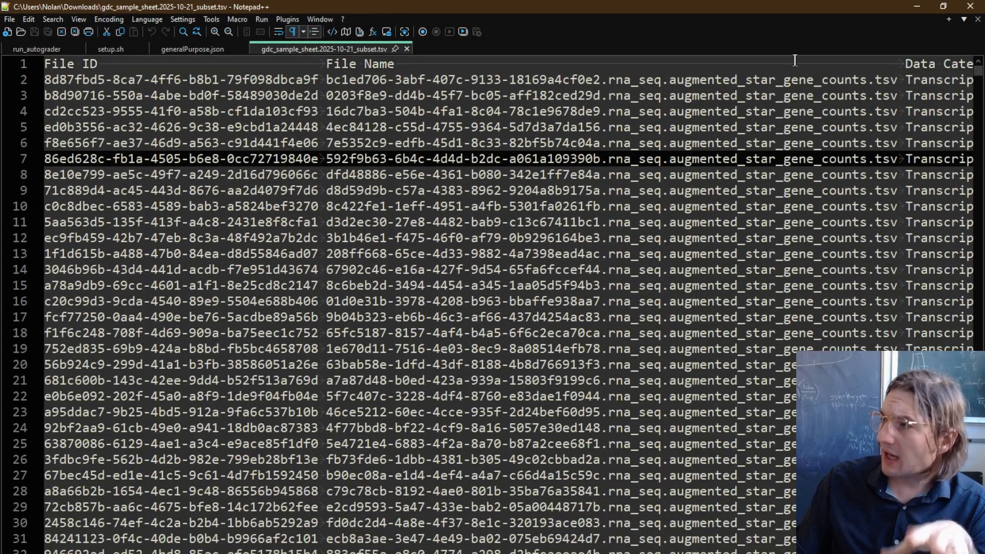
{"action": "mouse_move", "coordinate": [979, 69]}
{"action": "left_mouse_down"}
{"action": "mouse_move", "coordinate": [979, 137]}
{"action": "mouse_move", "coordinate": [982, 73]}
{"action": "left_mouse_up"}
{"action": "scroll", "coordinate": [724, 197], "scroll_direction": "right", "scroll_amount": 7}
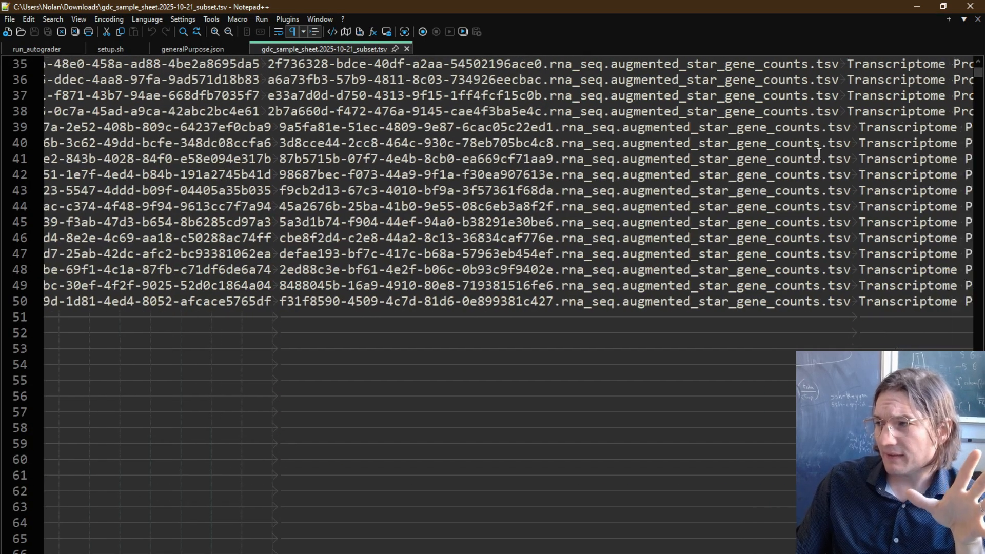
{"action": "scroll", "coordinate": [508, 303], "scroll_direction": "right", "scroll_amount": 10}
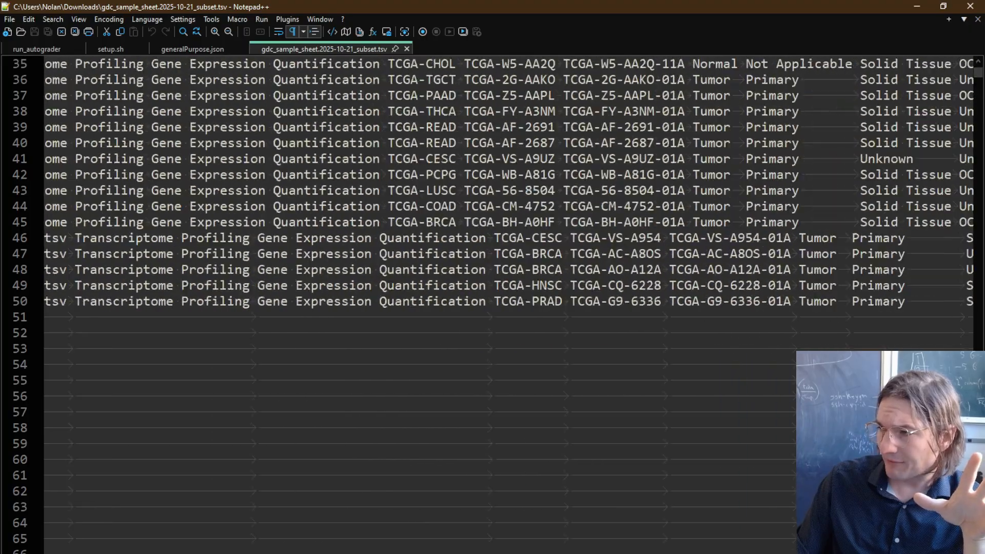
{"action": "scroll", "coordinate": [743, 315], "scroll_direction": "up", "scroll_amount": 3}
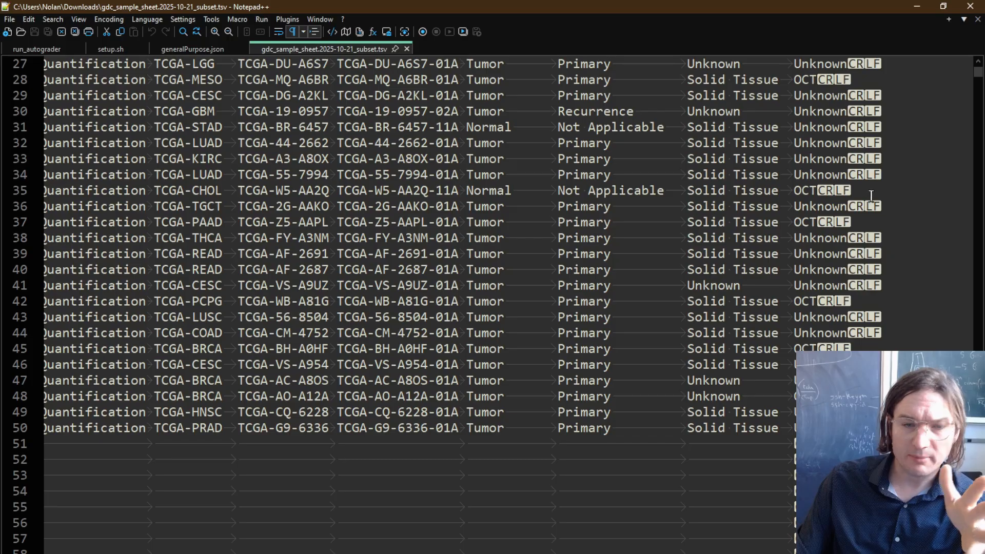
{"action": "scroll", "coordinate": [606, 324], "scroll_direction": "left", "scroll_amount": 5}
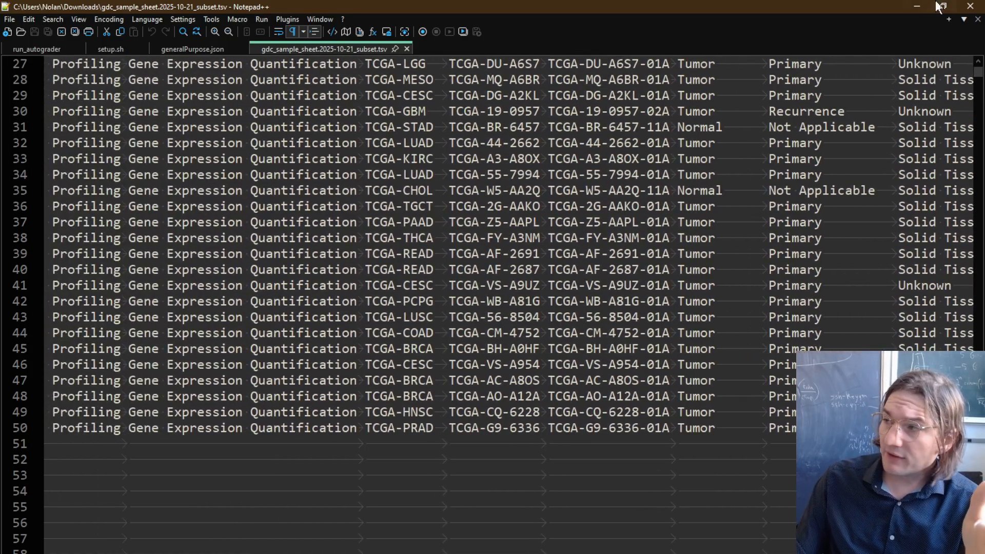
{"action": "left_click", "coordinate": [970, 6]}
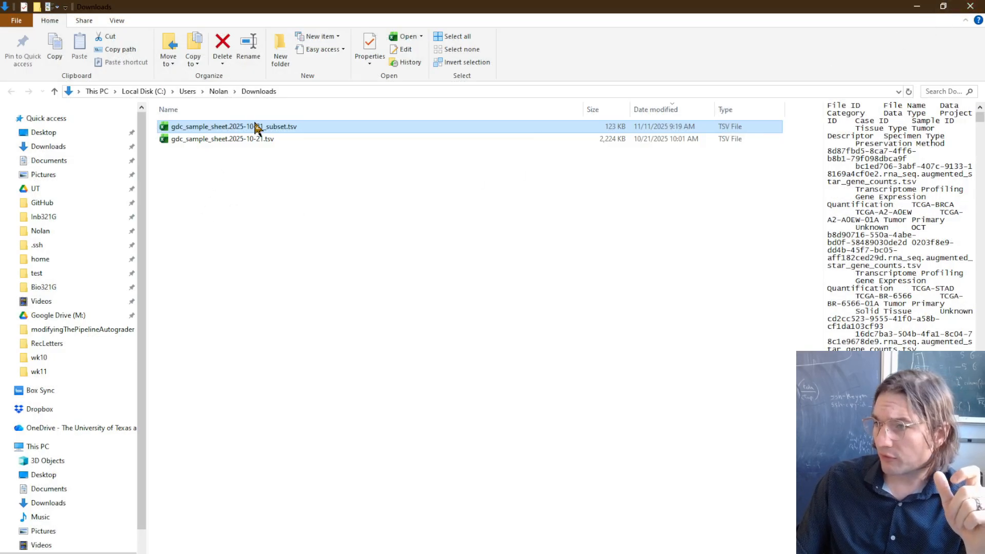
- Open gdc_sample_sheet.2025-10-21_subset.tsv in Excel and copy its entire data range
{"action": "double_click", "coordinate": [258, 128]}
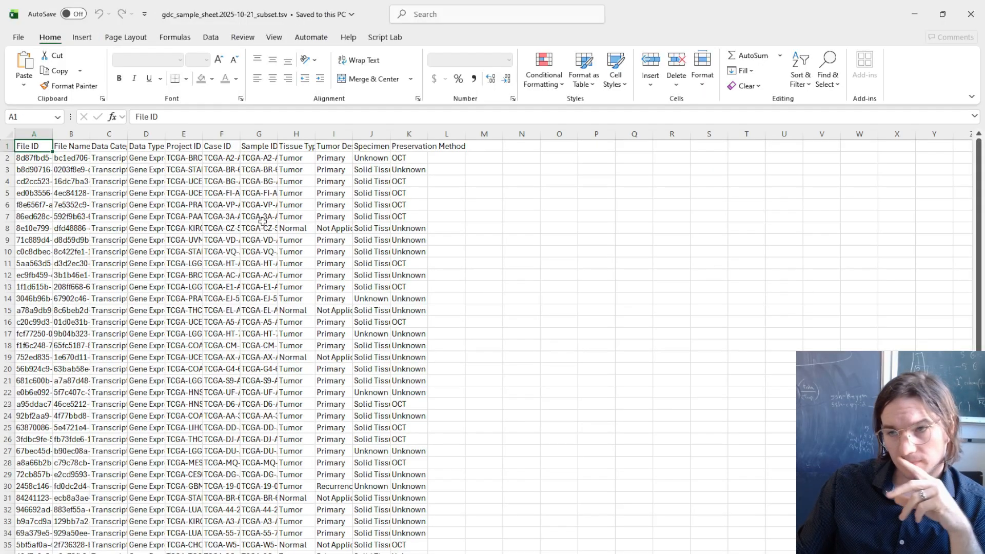
{"action": "left_click", "coordinate": [220, 216]}
{"action": "key", "text": "ctrl+a"}
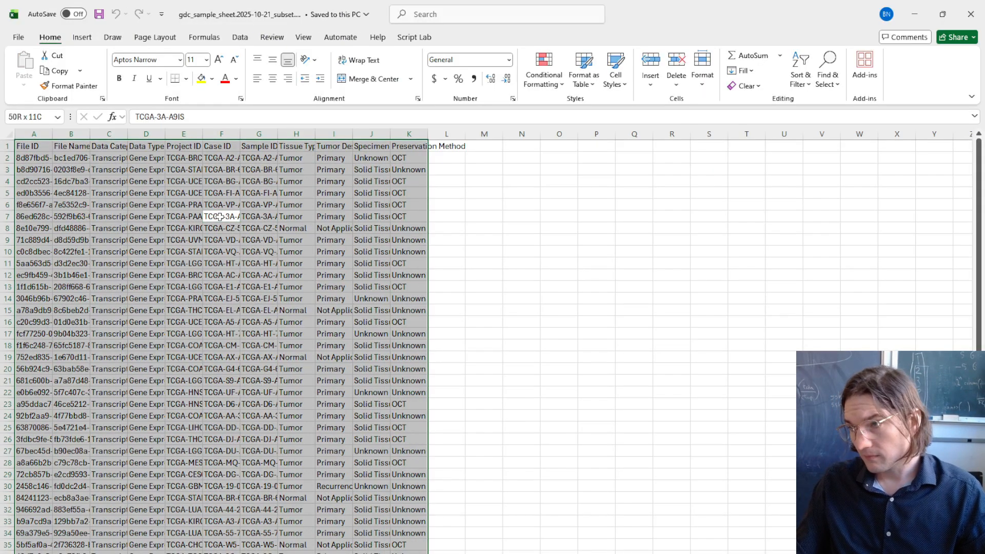
{"action": "key", "text": "ctrl+c"}
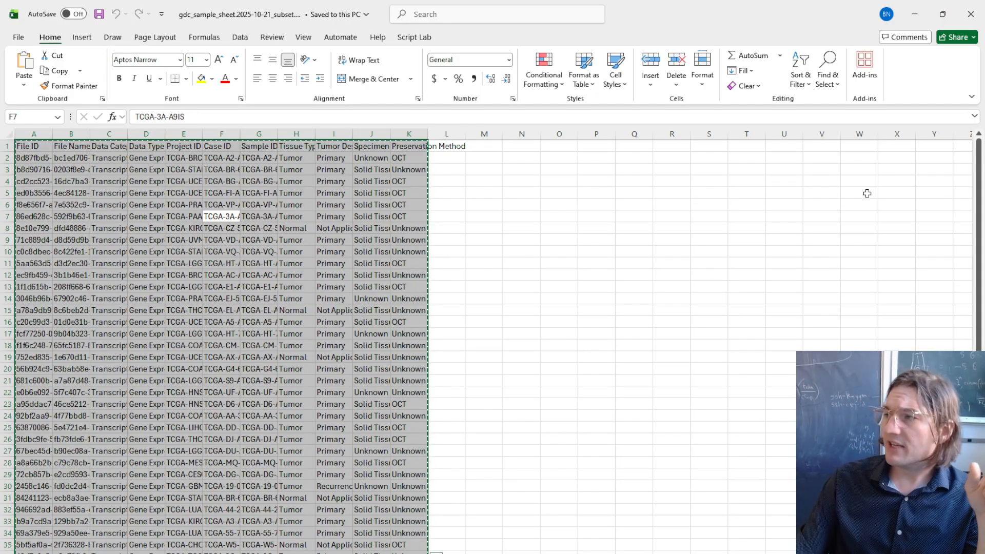
- Paste the copied sample data into a blank sheet starting at cell A1 and save the subset file
{"action": "left_click_drag", "start_coordinate": [981, 157], "coordinate": [981, 280]}
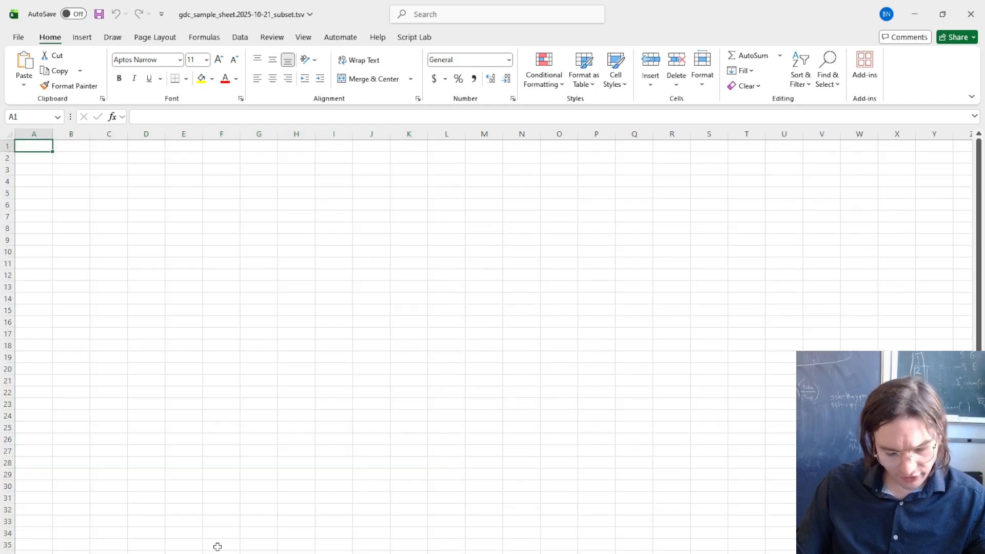
{"action": "key", "text": "ctrl+v"}
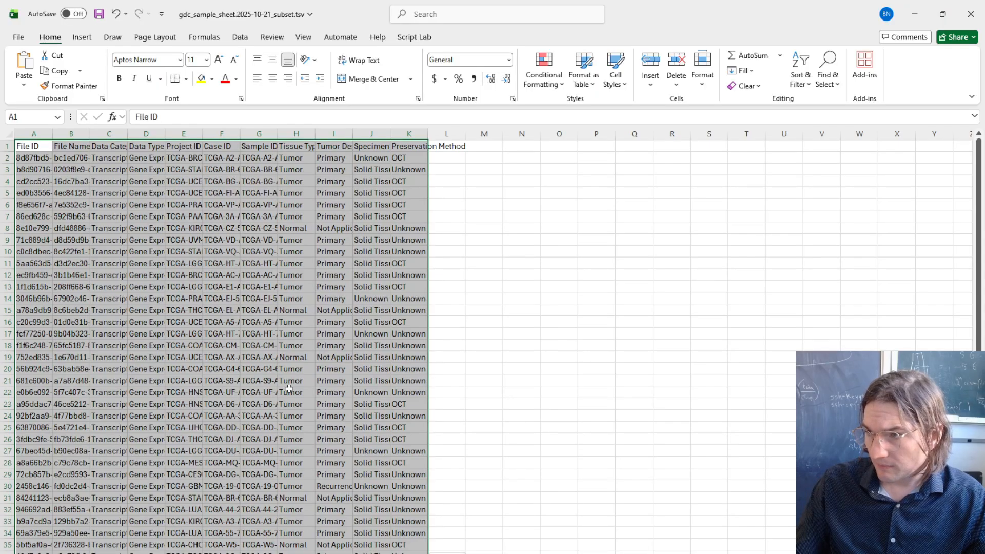
{"action": "left_click", "coordinate": [293, 321]}
{"action": "key", "text": "ctrl+s"}
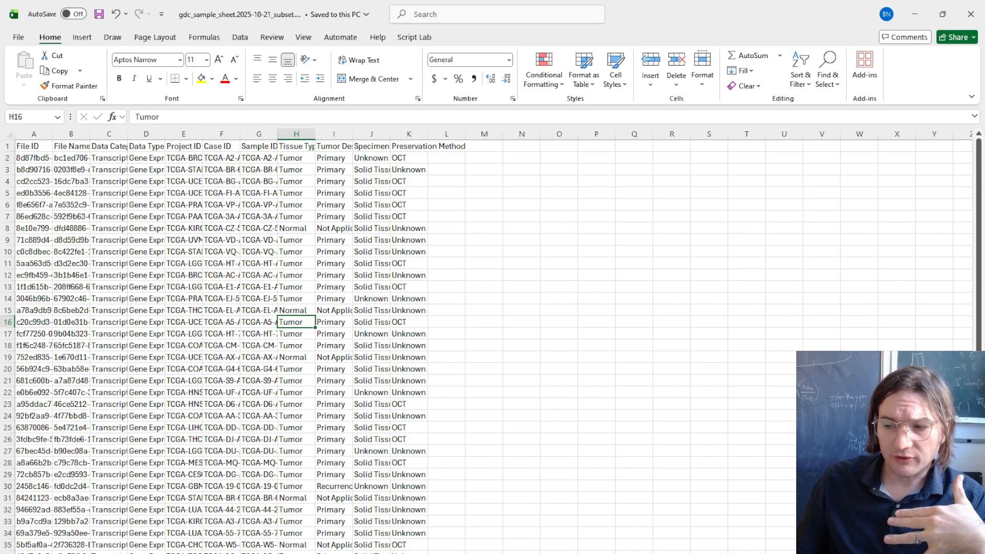
{"action": "left_click", "coordinate": [294, 335]}
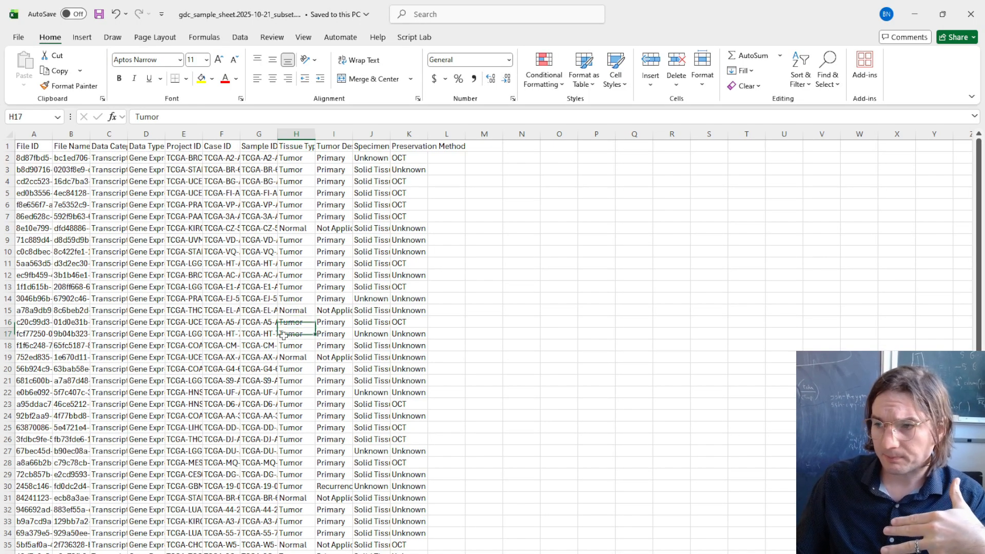
- Close the subset workbook in Excel and open gdc_sample_sheet.2025-10-21_subset.tsv from Downloads in Notepad++
{"action": "left_click", "coordinate": [278, 282]}
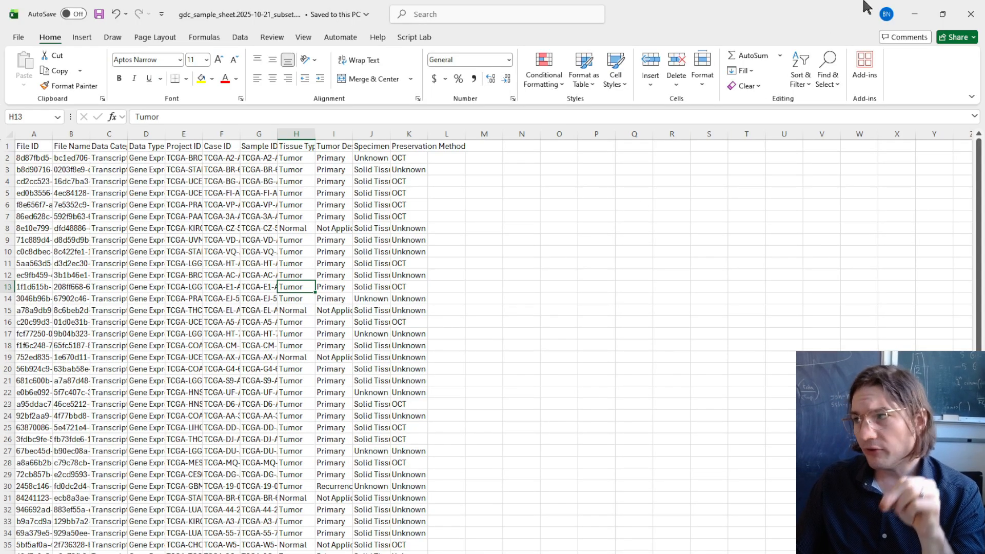
{"action": "left_click", "coordinate": [971, 14]}
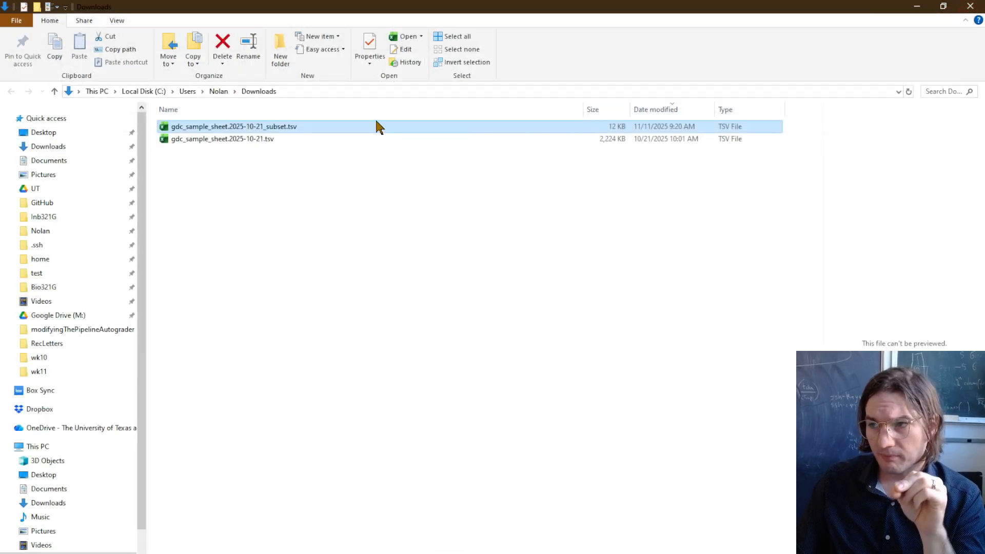
{"action": "right_click", "coordinate": [341, 126]}
{"action": "left_click", "coordinate": [261, 158]}
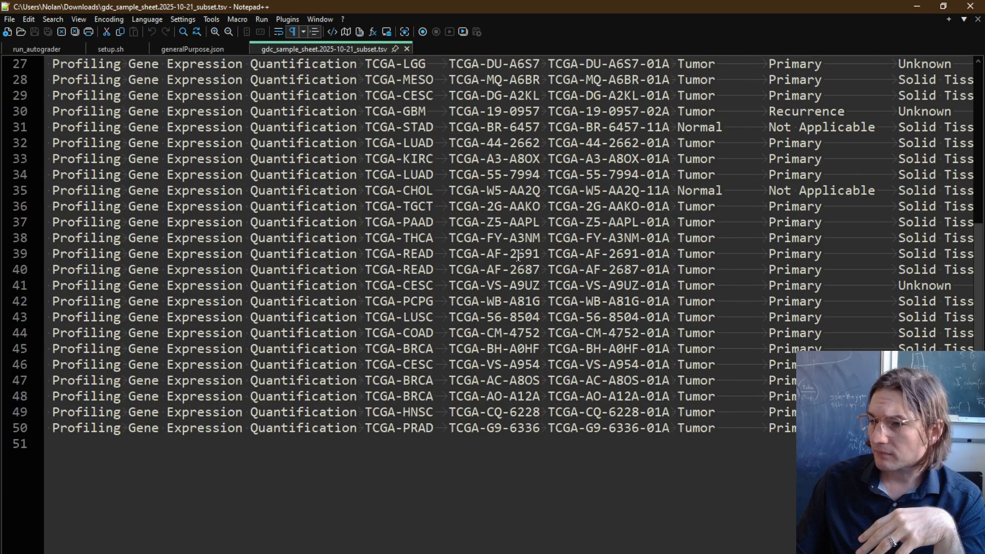
- Examine the subset file from its last lines back to the header row and first columns, and close Notepad++
{"action": "scroll", "coordinate": [519, 255], "scroll_direction": "left", "scroll_amount": 10}
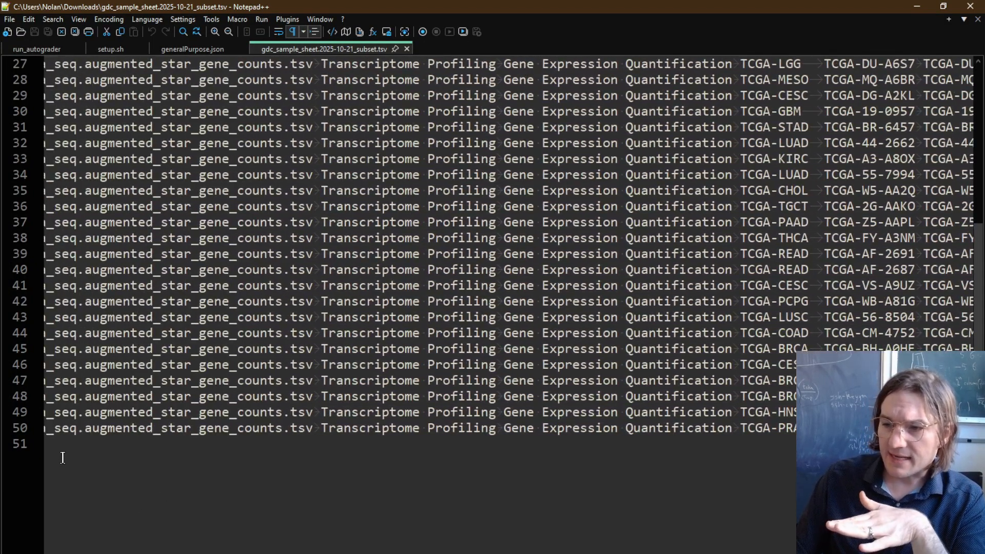
{"action": "scroll", "coordinate": [56, 459], "scroll_direction": "left", "scroll_amount": 15}
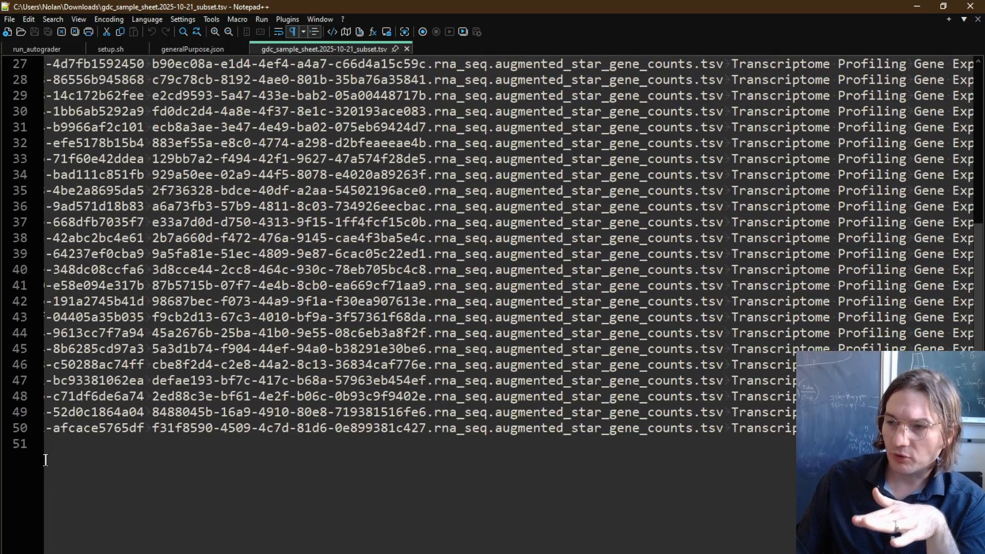
{"action": "scroll", "coordinate": [52, 451], "scroll_direction": "up", "scroll_amount": 3}
{"action": "scroll", "coordinate": [77, 441], "scroll_direction": "left", "scroll_amount": 8}
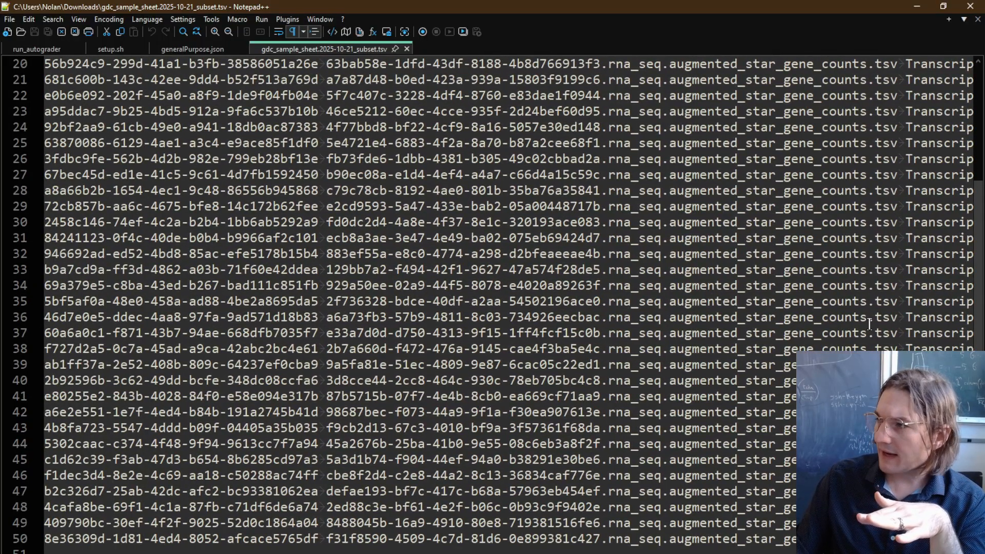
{"action": "scroll", "coordinate": [971, 235], "scroll_direction": "up", "scroll_amount": 7}
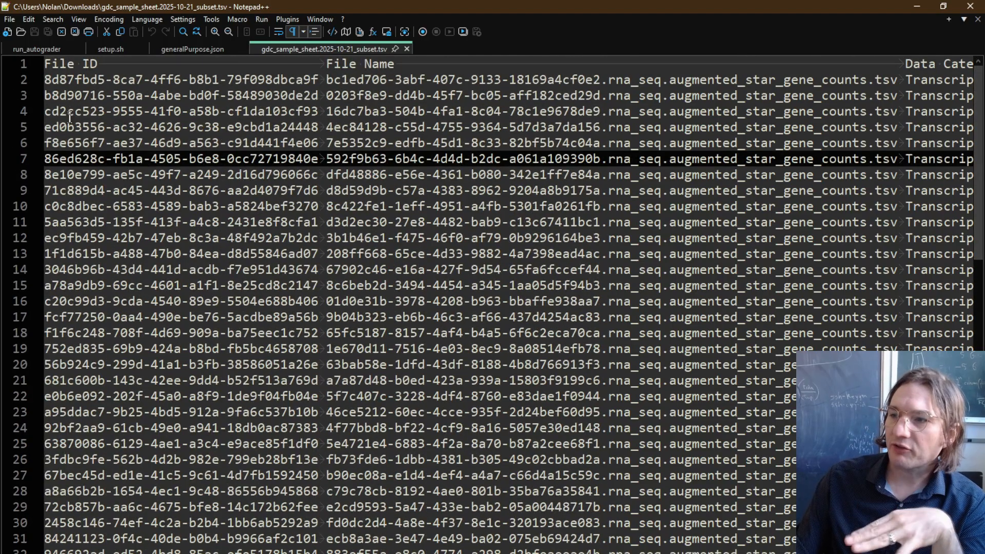
{"action": "left_click", "coordinate": [112, 67]}
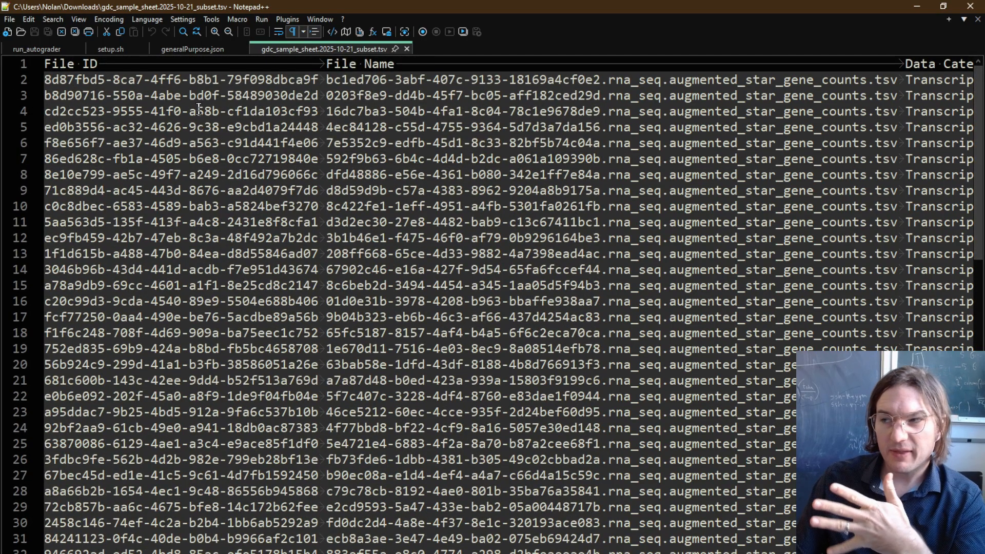
{"action": "left_click", "coordinate": [220, 117]}
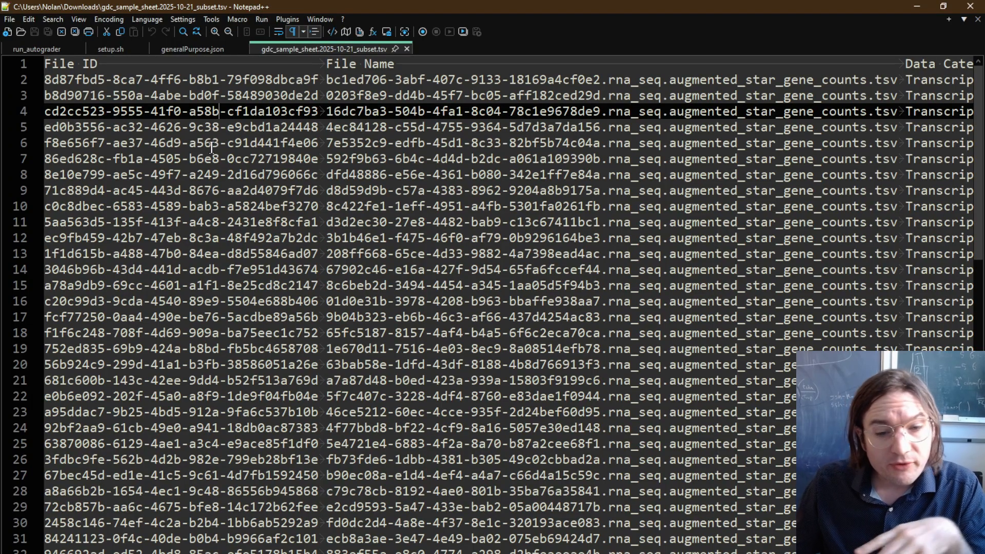
{"action": "left_click", "coordinate": [227, 163]}
{"action": "left_click", "coordinate": [250, 112]}
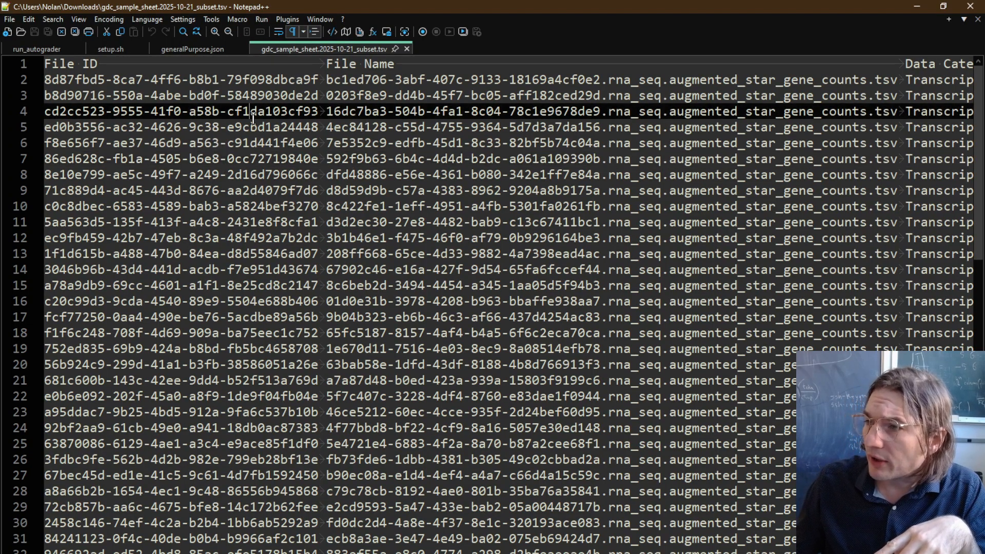
{"action": "left_click", "coordinate": [315, 79]}
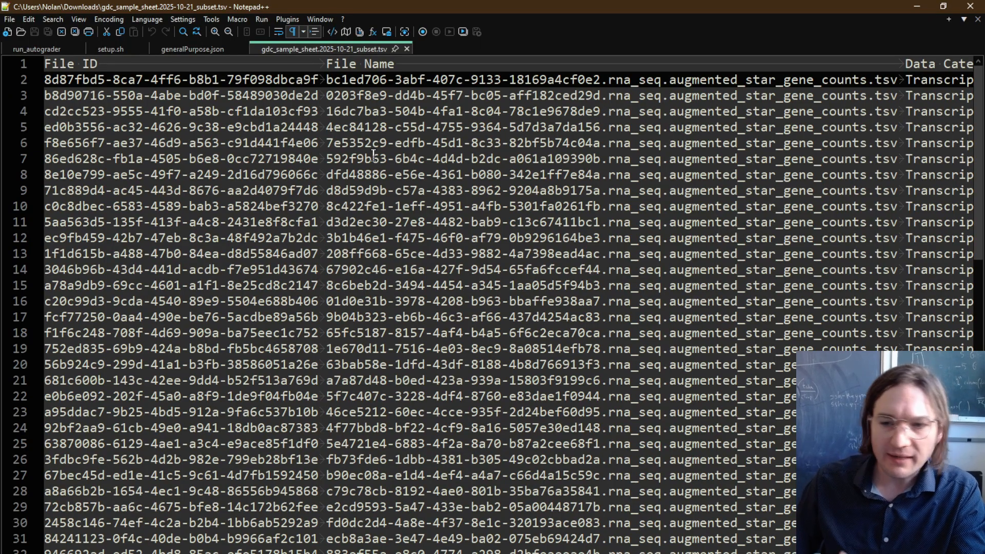
{"action": "left_click", "coordinate": [400, 173]}
{"action": "left_click", "coordinate": [970, 6]}
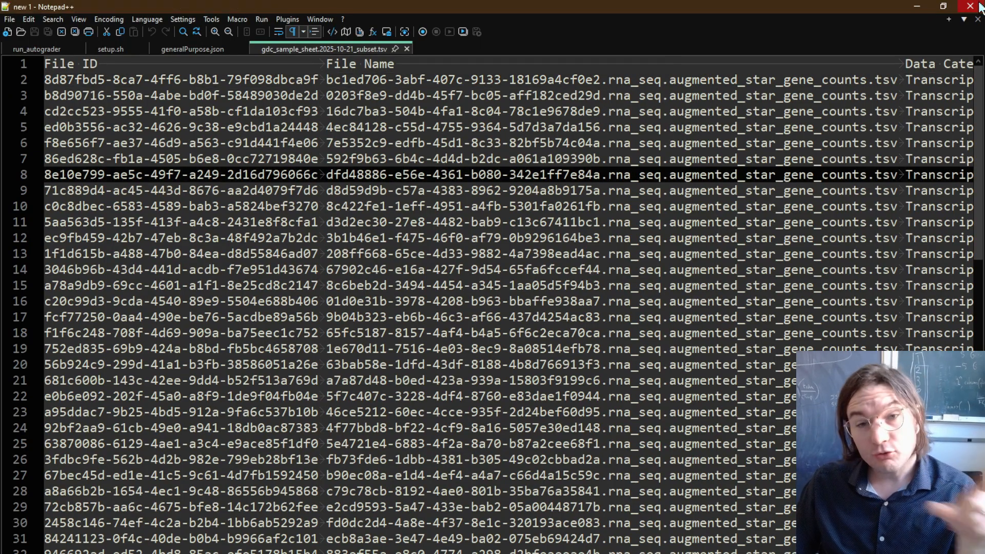
{"action": "left_click", "coordinate": [413, 263]}
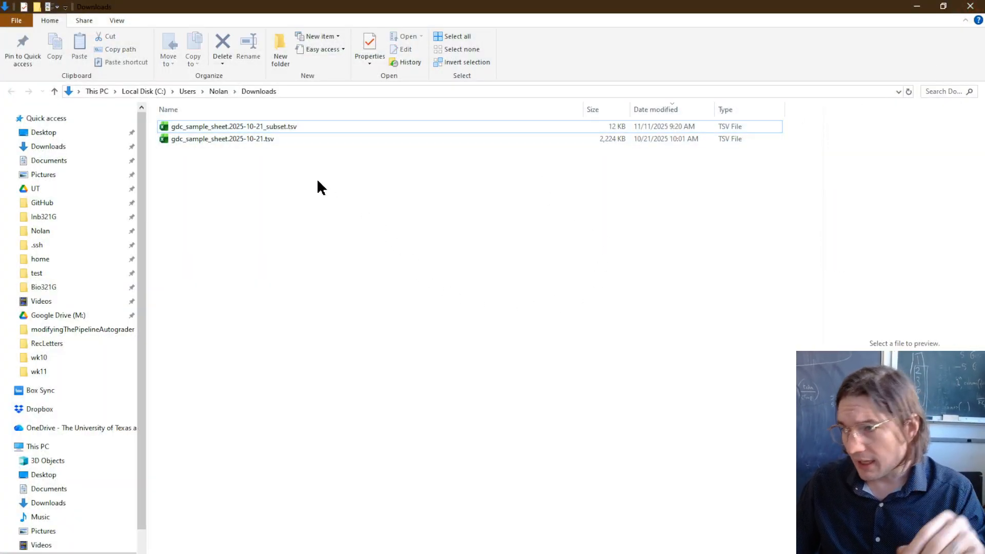
- Launch RStudio and create a new blank R script
{"action": "key", "text": "super"}
{"action": "type", "text": "rst"}
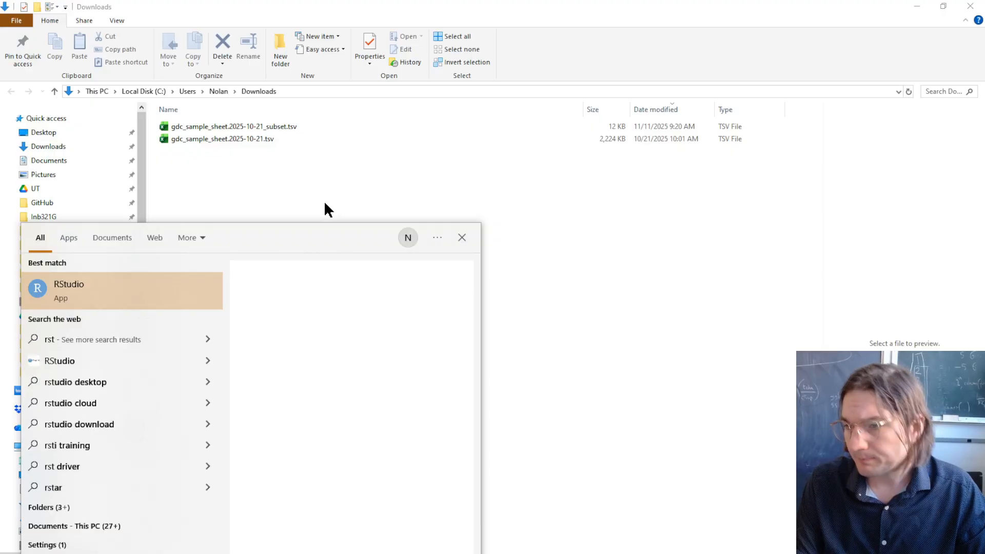
{"action": "key", "text": "Return"}
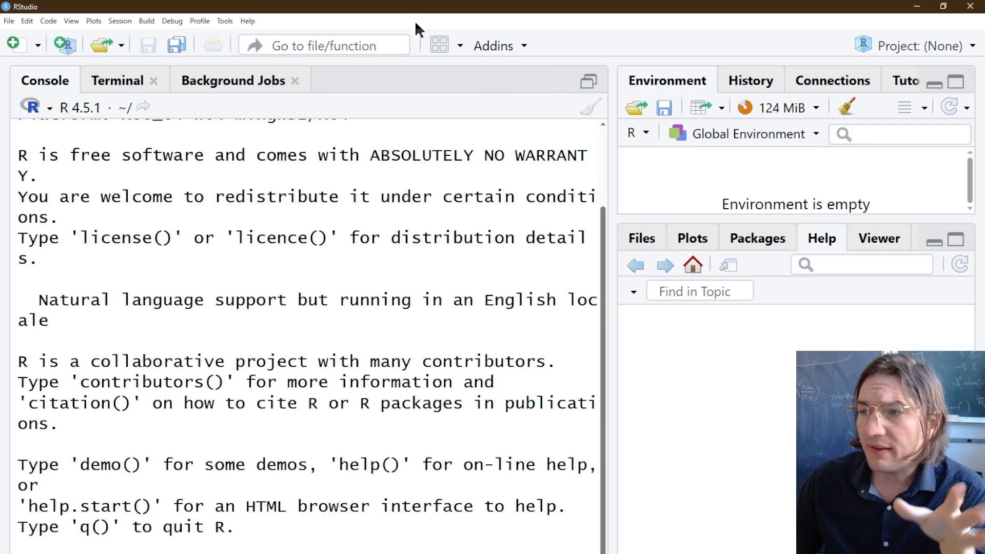
{"action": "left_click", "coordinate": [8, 20]}
{"action": "mouse_move", "coordinate": [40, 45]}
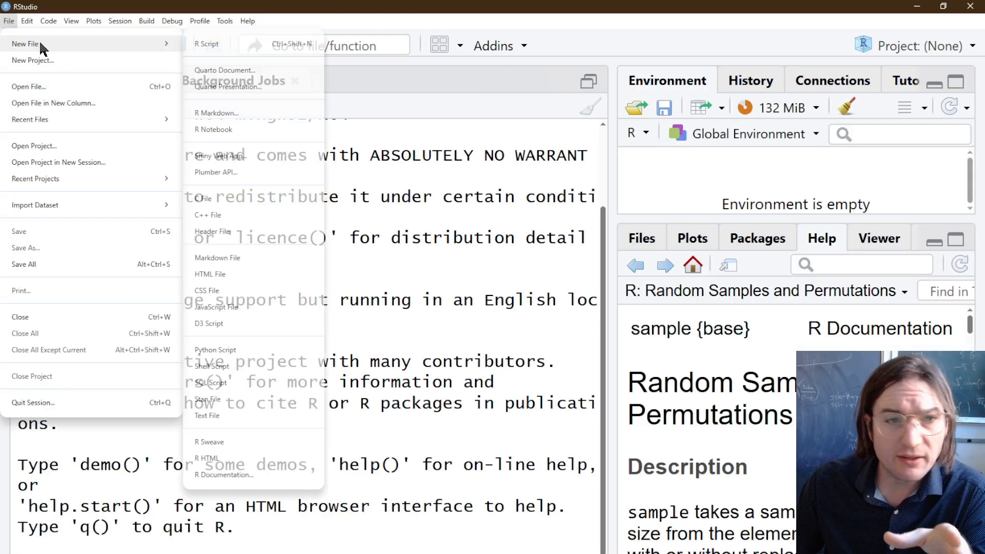
{"action": "left_click", "coordinate": [221, 44]}
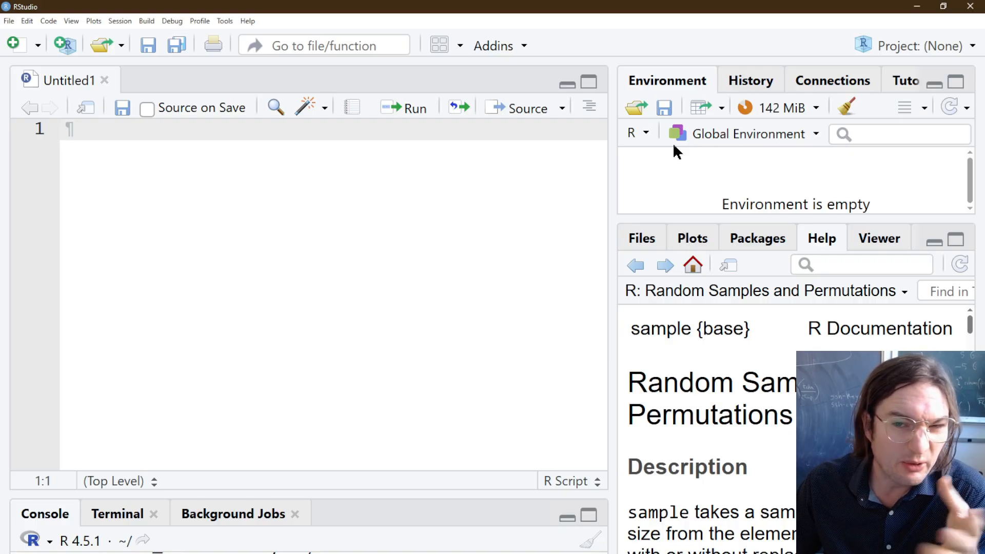
- Show the Home folder's file list and resize the panes to widen the list and enlarge the console
{"action": "left_click", "coordinate": [655, 227]}
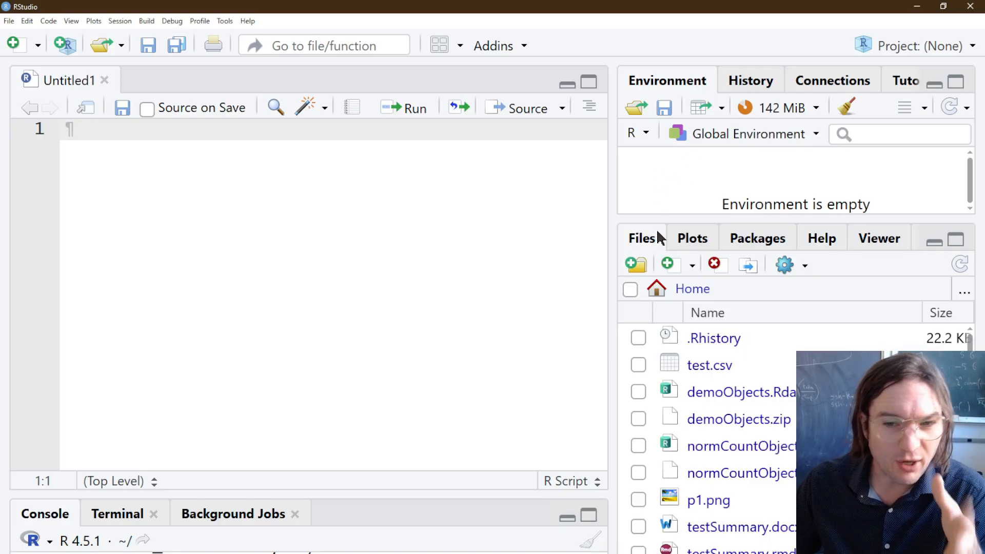
{"action": "left_click_drag", "start_coordinate": [615, 286], "coordinate": [496, 281]}
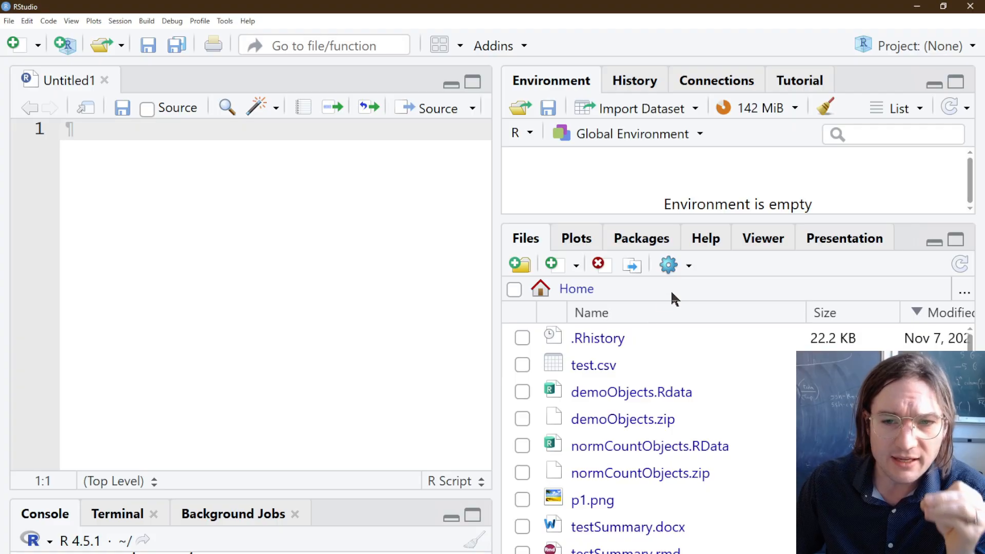
{"action": "left_click", "coordinate": [690, 266]}
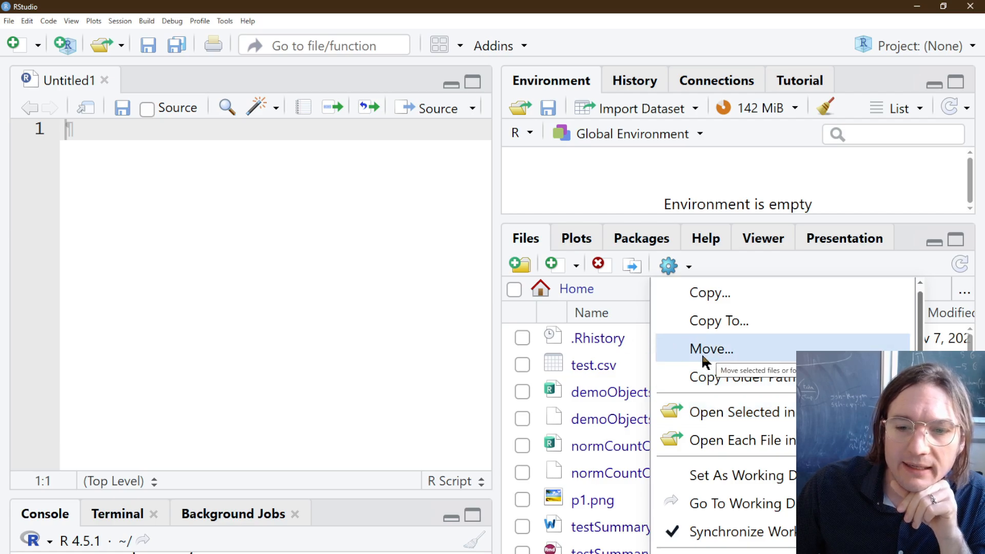
{"action": "left_click", "coordinate": [224, 233]}
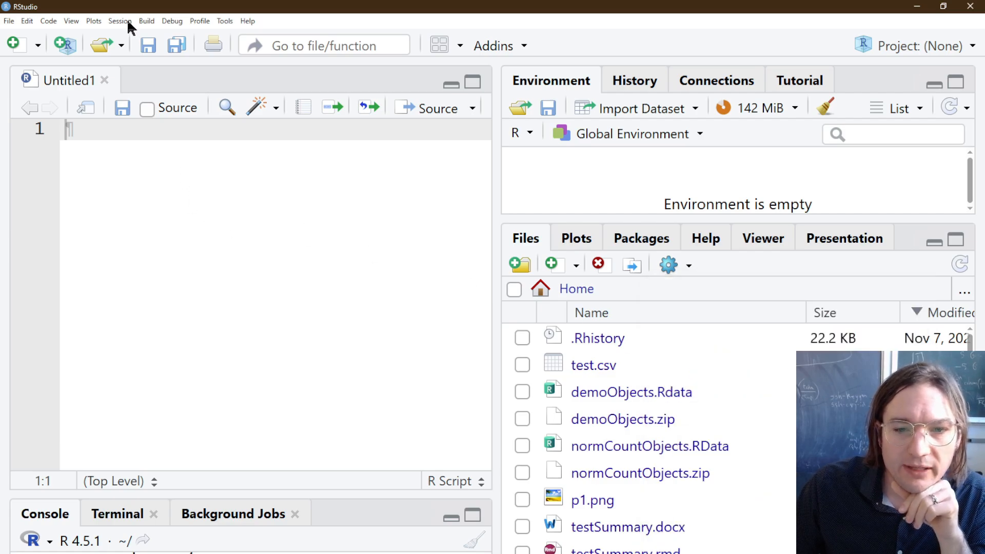
{"action": "left_click", "coordinate": [237, 502]}
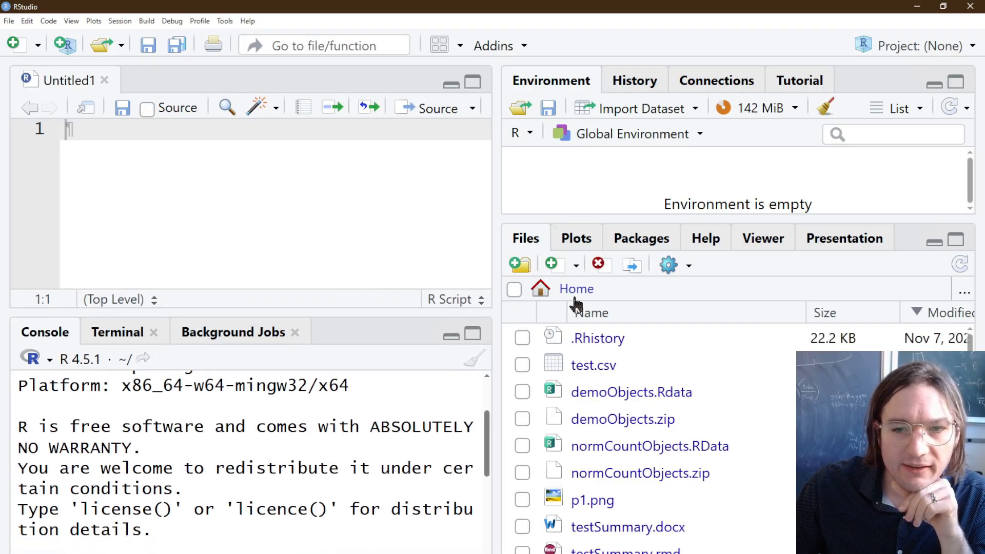
- Open the Home folder shown in RStudio's file list in a new File Explorer window
{"action": "left_click", "coordinate": [673, 268]}
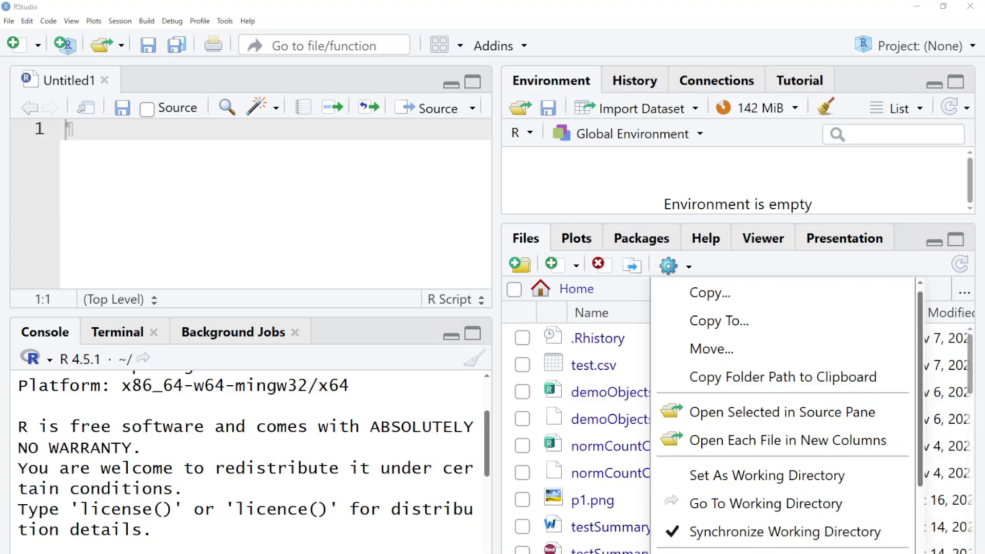
{"action": "scroll", "coordinate": [821, 456], "scroll_direction": "down", "scroll_amount": 3}
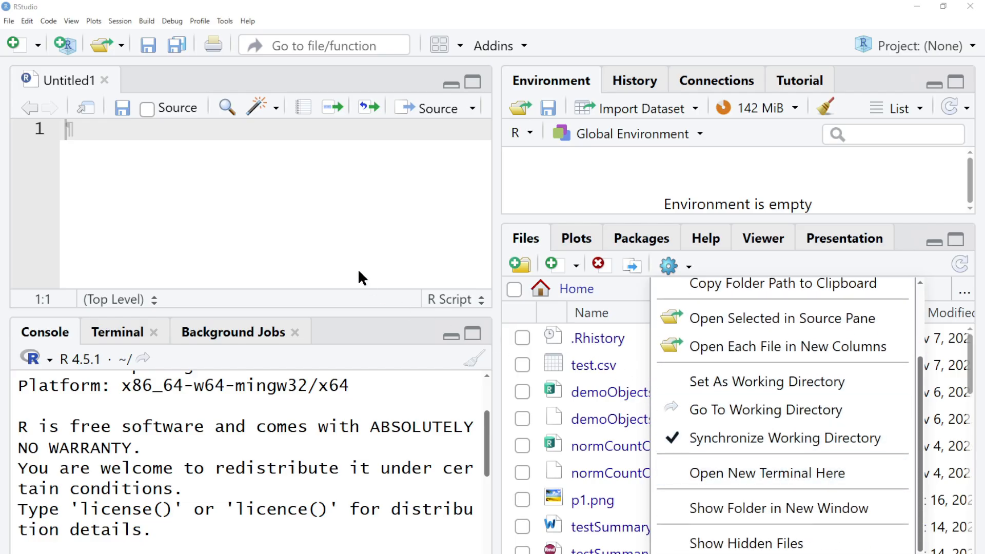
{"action": "left_click", "coordinate": [348, 234]}
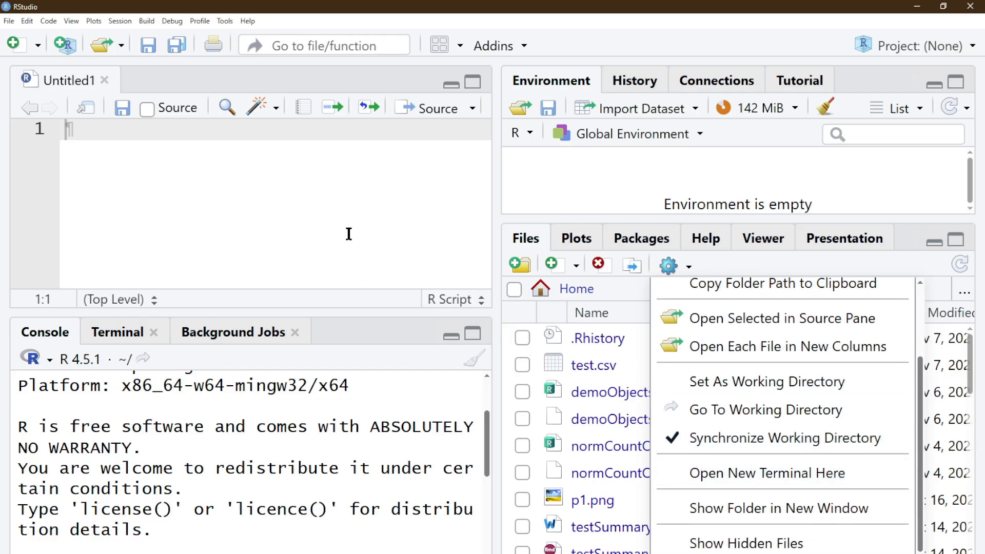
{"action": "left_click", "coordinate": [691, 270]}
{"action": "scroll", "coordinate": [733, 467], "scroll_direction": "down", "scroll_amount": 3}
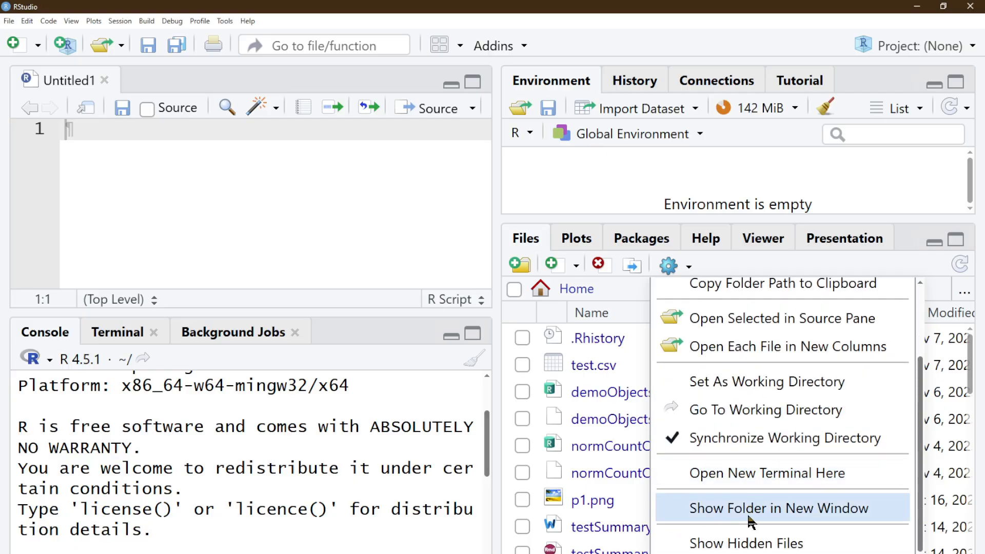
{"action": "left_click", "coordinate": [786, 514]}
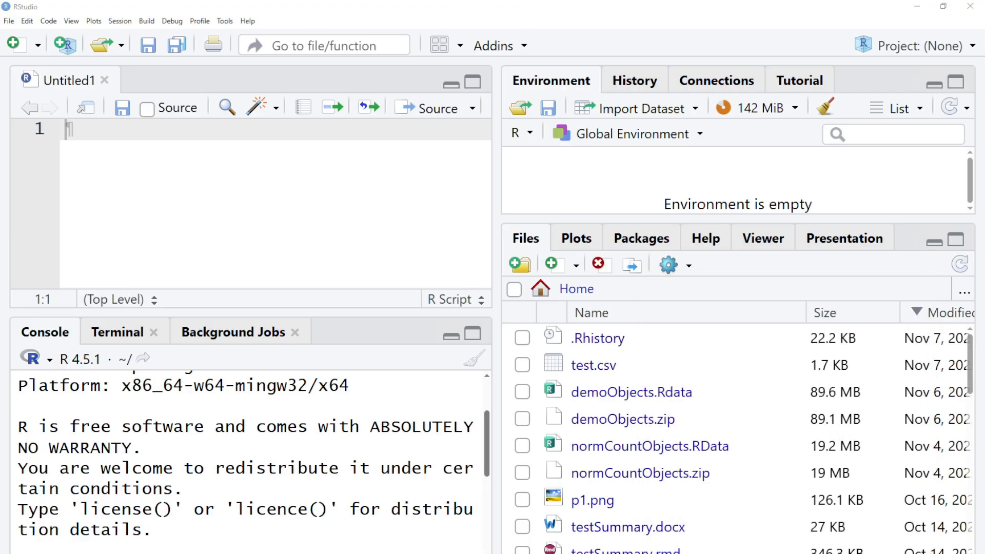
- Move gdc_sample_sheet.2025-10-21_subset.tsv and gdc_sample_sheet.2025-10-21.tsv from Downloads to Documents in File Explorer, and minimize its window
{"action": "left_click_drag", "start_coordinate": [167, 189], "coordinate": [483, 9]}
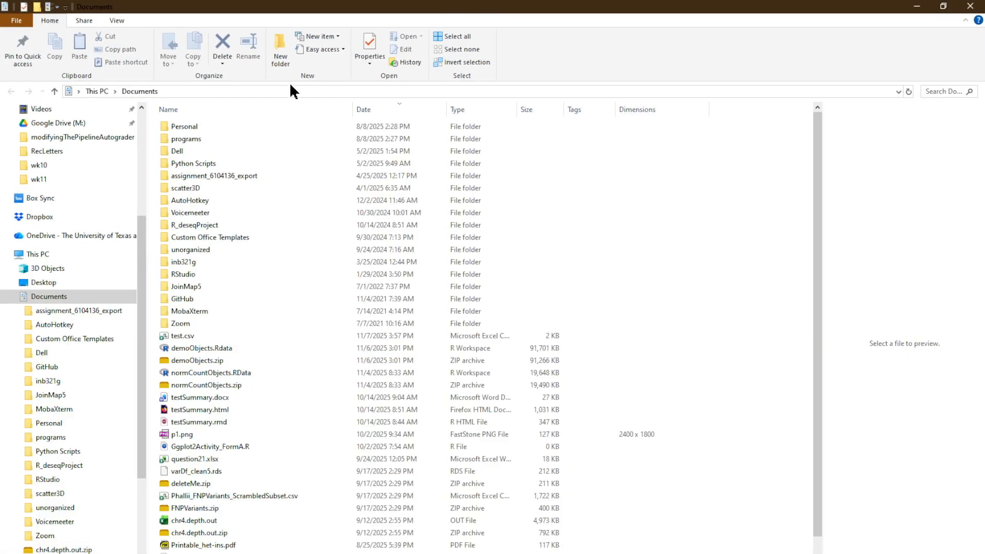
{"action": "scroll", "coordinate": [73, 335], "scroll_direction": "up", "scroll_amount": 2}
{"action": "scroll", "coordinate": [73, 334], "scroll_direction": "up", "scroll_amount": 3}
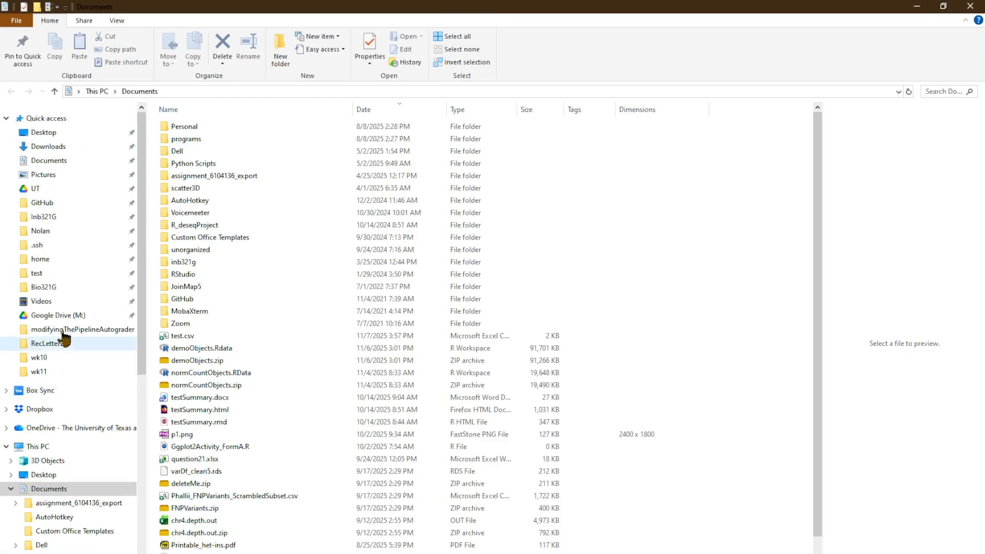
{"action": "left_click", "coordinate": [65, 147]}
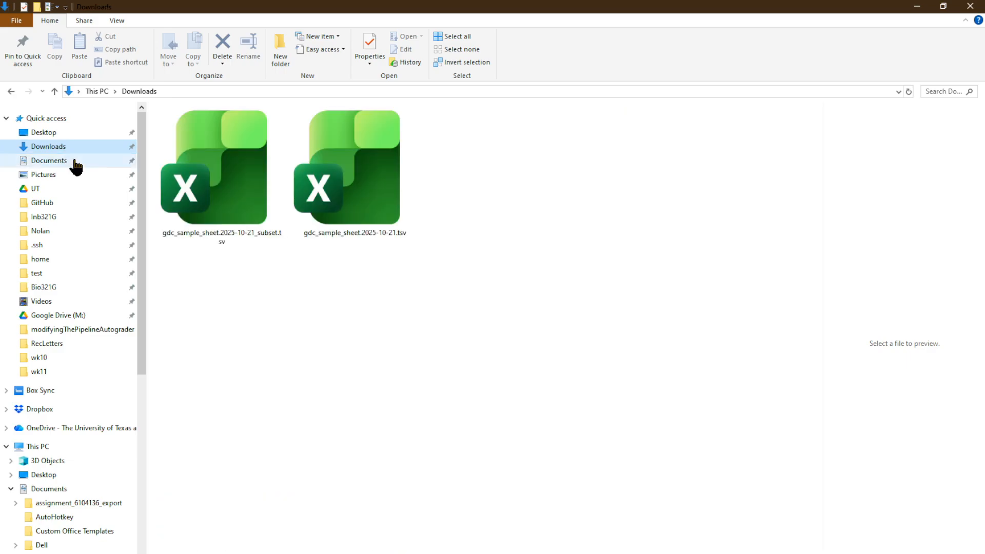
{"action": "left_click_drag", "start_coordinate": [398, 280], "coordinate": [79, 161]}
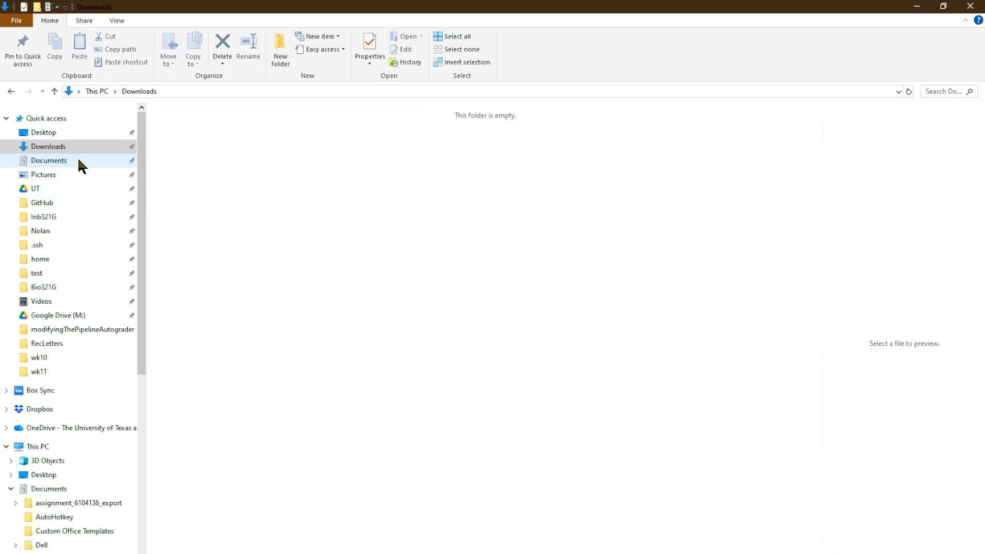
{"action": "left_click", "coordinate": [923, 8]}
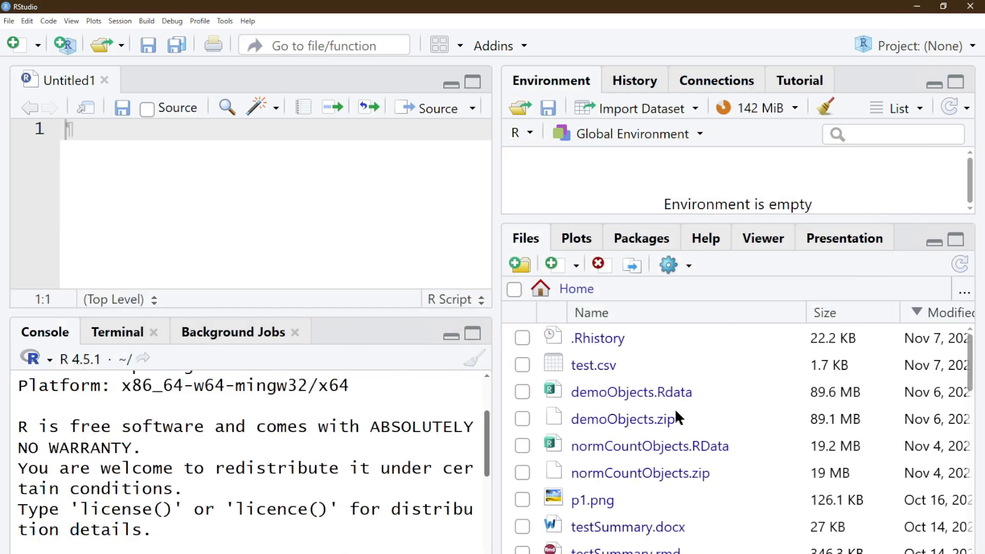
- Refresh the Home file list in RStudio and sort it by modification date, newest first
{"action": "scroll", "coordinate": [676, 409], "scroll_direction": "down", "scroll_amount": 3}
{"action": "left_click", "coordinate": [960, 265]}
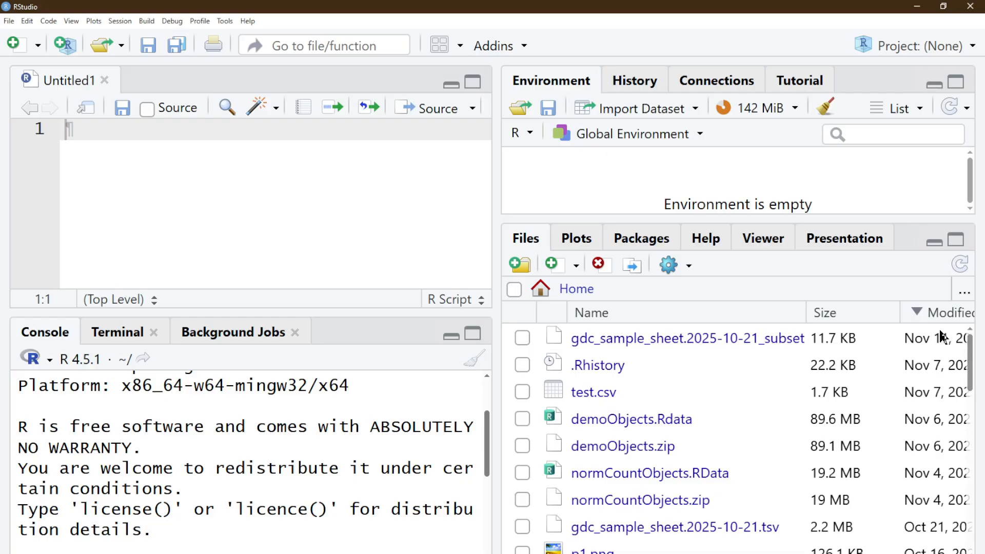
{"action": "left_click", "coordinate": [934, 314]}
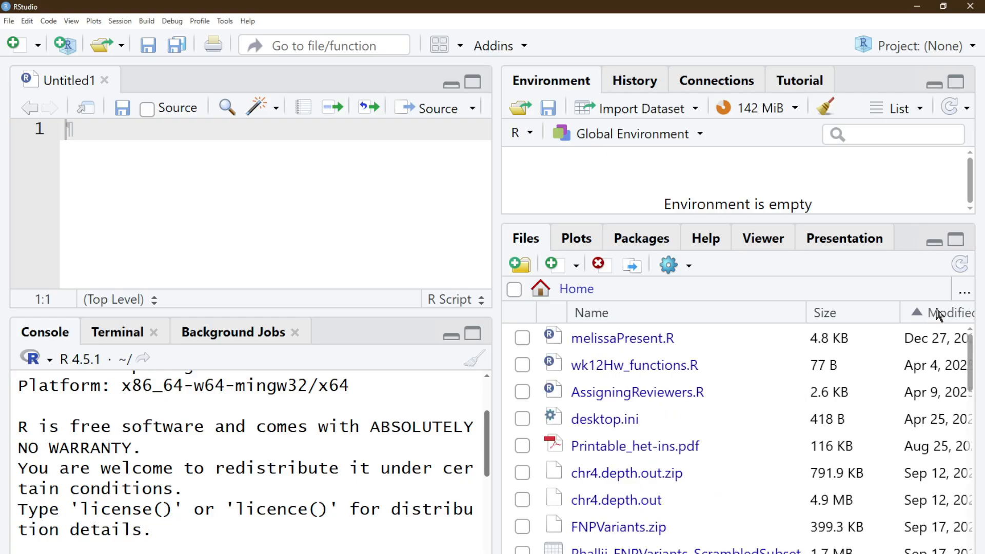
{"action": "left_click", "coordinate": [934, 314]}
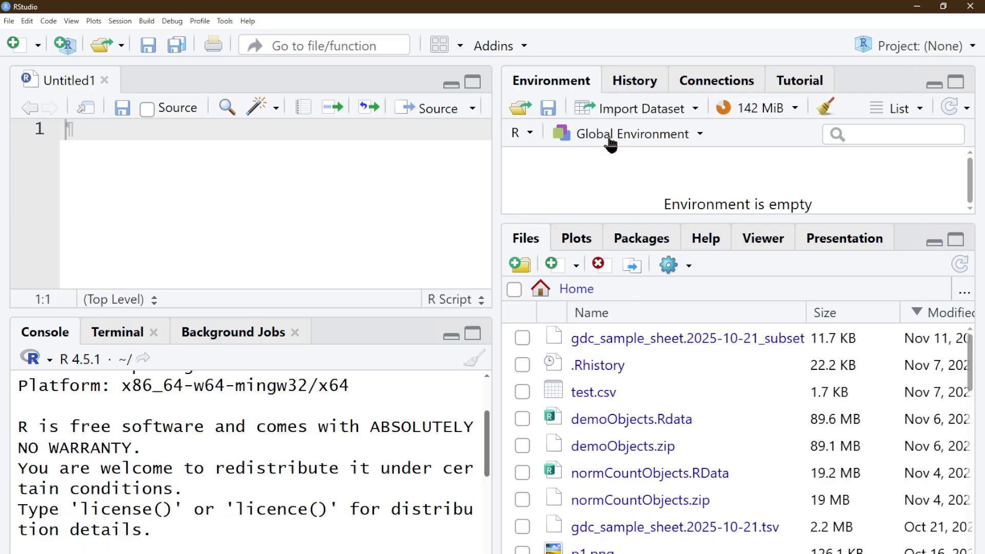
- Start a base text import of gdc_sample_sheet.2025-10-21_subset.tsv from Documents and review the input and data frame previews
{"action": "left_click", "coordinate": [644, 108]}
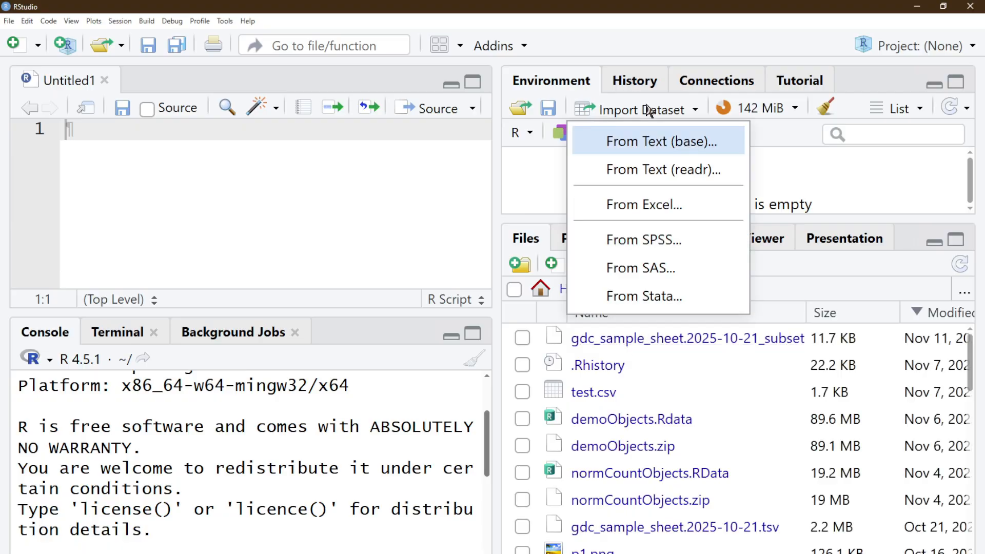
{"action": "left_click", "coordinate": [645, 142]}
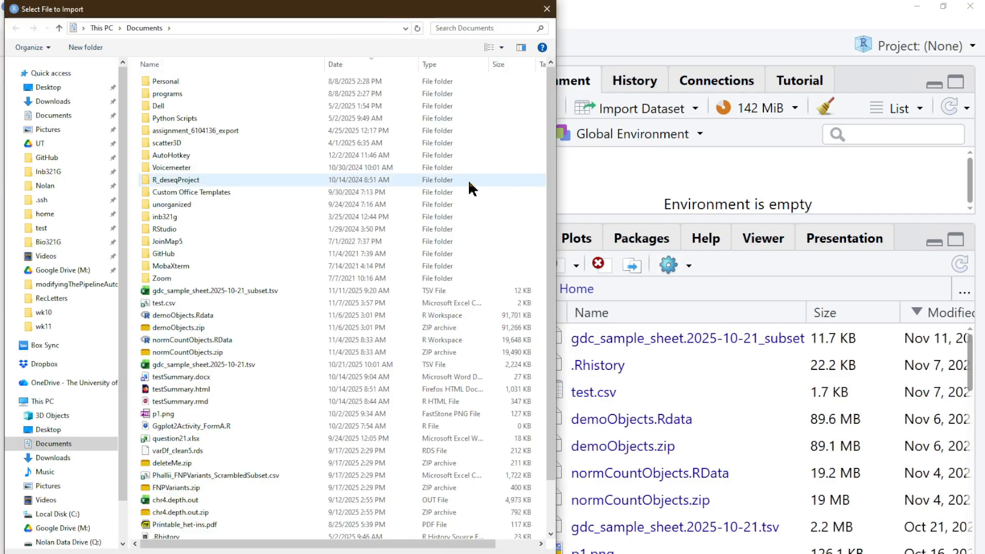
{"action": "double_click", "coordinate": [211, 291]}
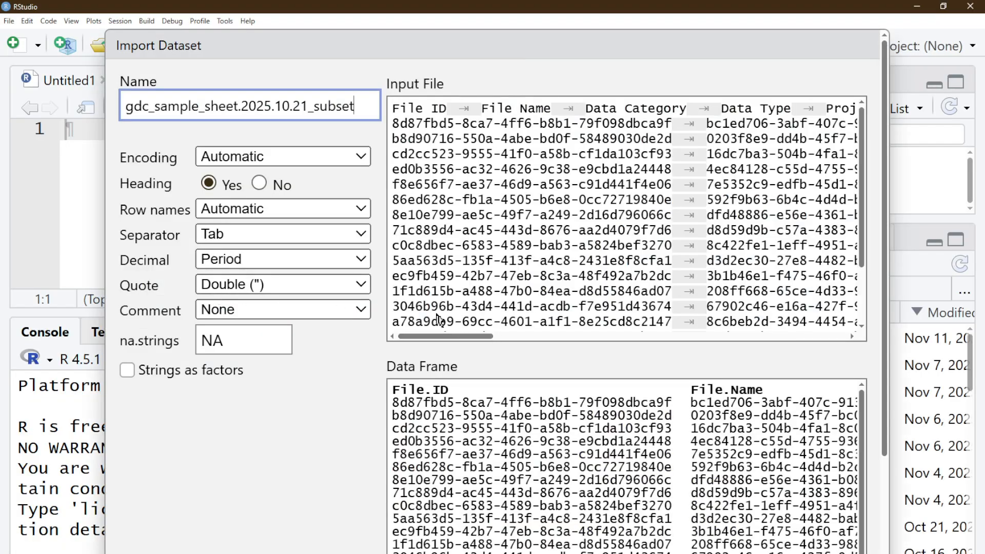
{"action": "scroll", "coordinate": [441, 318], "scroll_direction": "down", "scroll_amount": 2}
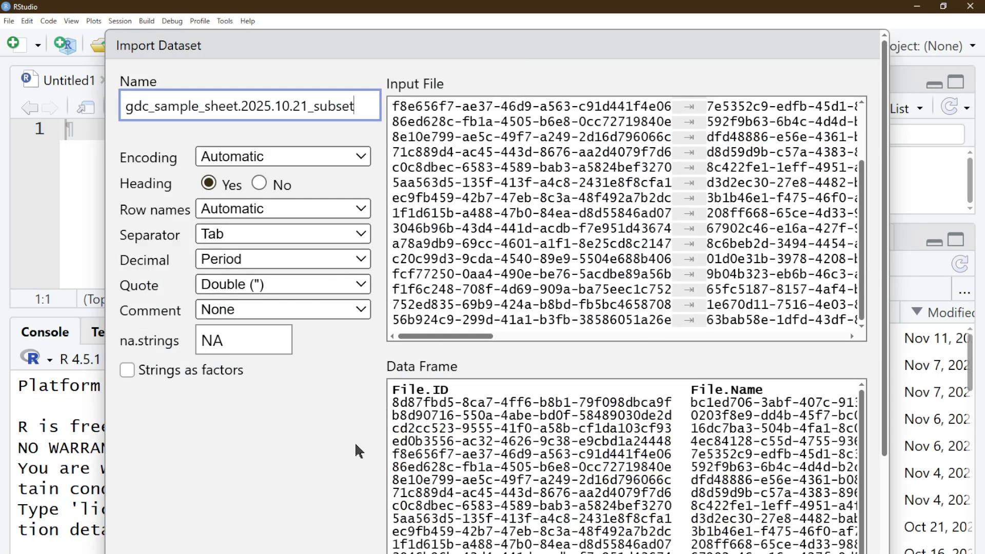
{"action": "scroll", "coordinate": [352, 448], "scroll_direction": "down", "scroll_amount": 3}
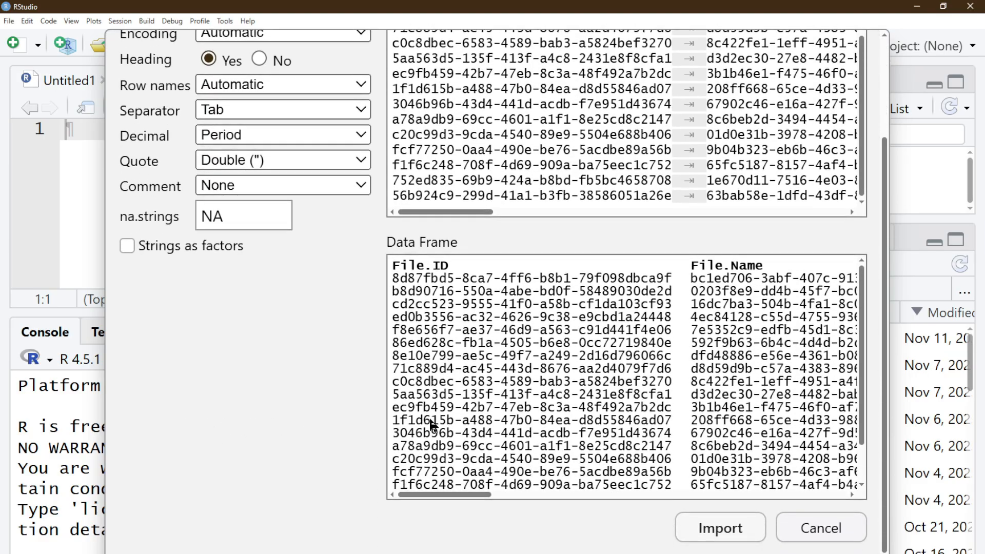
{"action": "scroll", "coordinate": [435, 427], "scroll_direction": "down", "scroll_amount": 2}
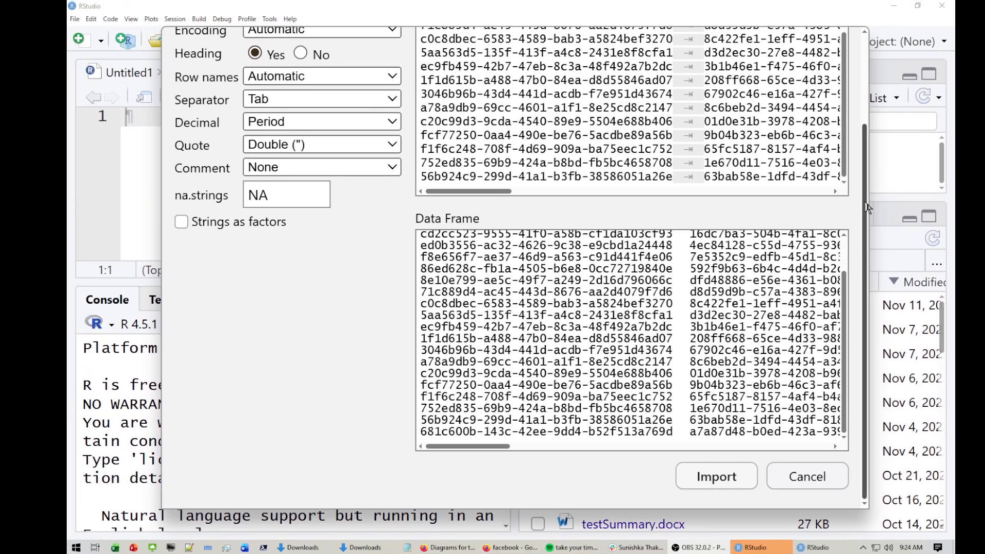
- Name the dataset sampleFile1 and import it with the detected tab separator and heading settings
{"action": "left_click_drag", "start_coordinate": [864, 207], "coordinate": [753, 121]}
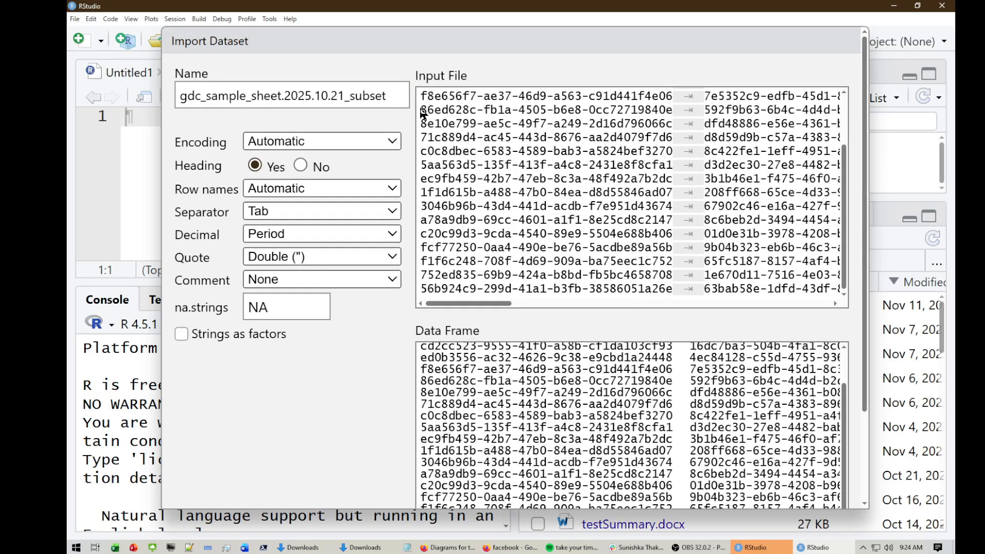
{"action": "left_click_drag", "start_coordinate": [391, 97], "coordinate": [123, 100]}
{"action": "key", "text": "BackSpace"}
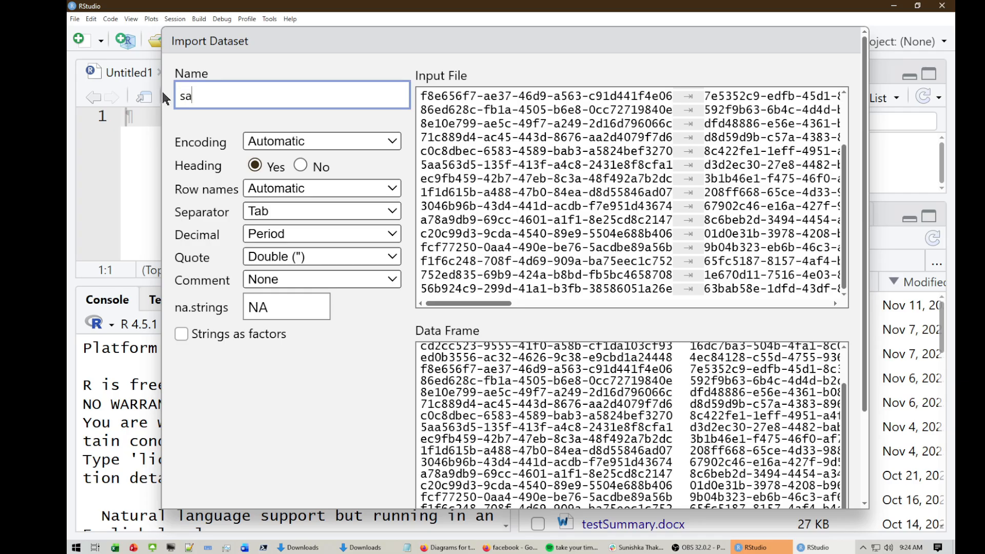
{"action": "type", "text": "sa"}
{"action": "type", "text": "mDf"}
{"action": "key", "text": "BackSpace"}
{"action": "key", "text": "BackSpace"}
{"action": "type", "text": "pleFile1"}
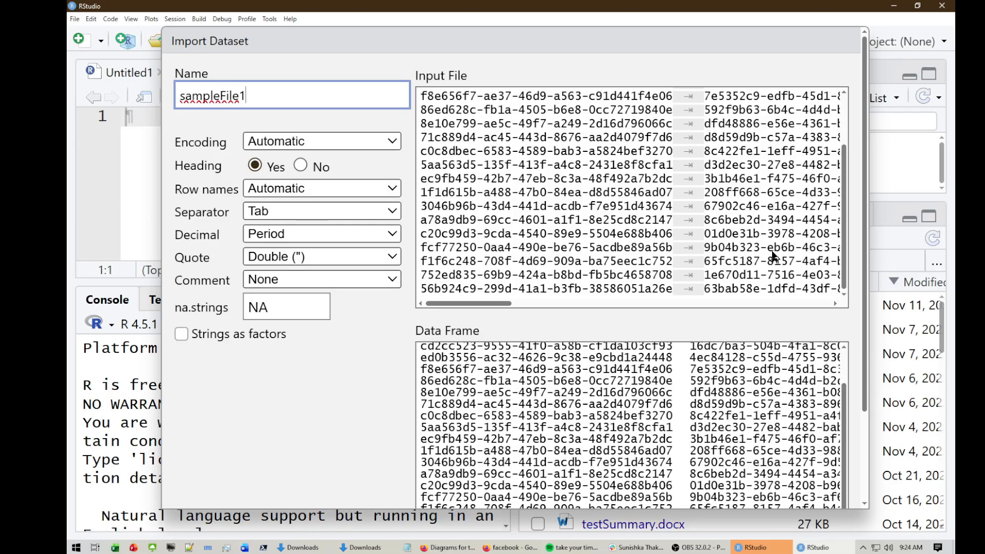
{"action": "scroll", "coordinate": [816, 367], "scroll_direction": "down", "scroll_amount": 3}
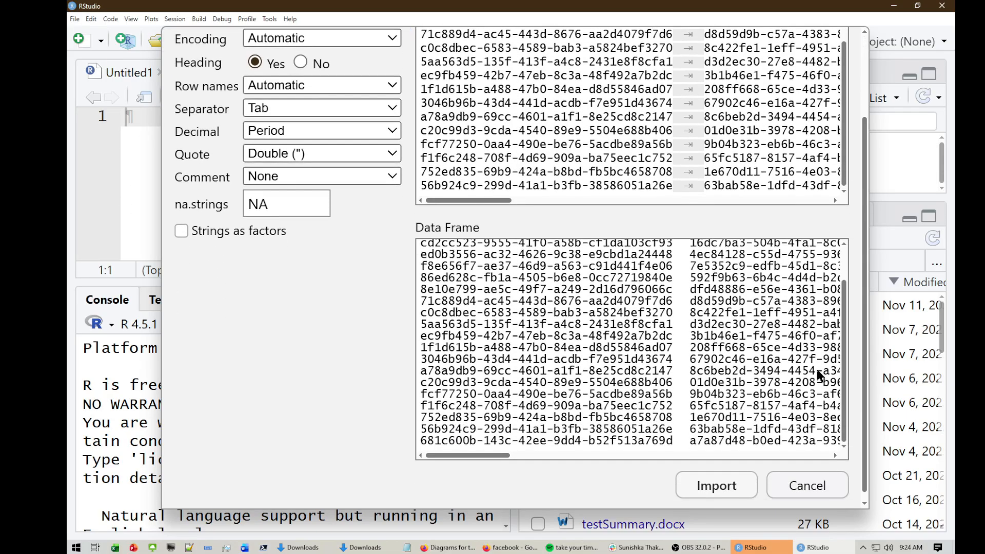
{"action": "left_click", "coordinate": [731, 490]}
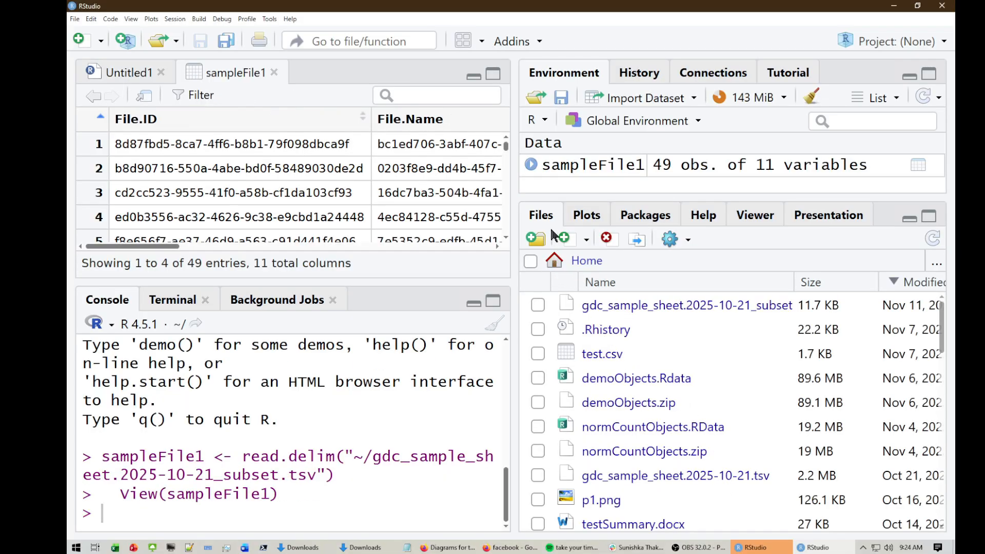
- Look across the columns of the imported table, and copy its read.delim command from the console into the empty script
{"action": "scroll", "coordinate": [285, 193], "scroll_direction": "right", "scroll_amount": 10}
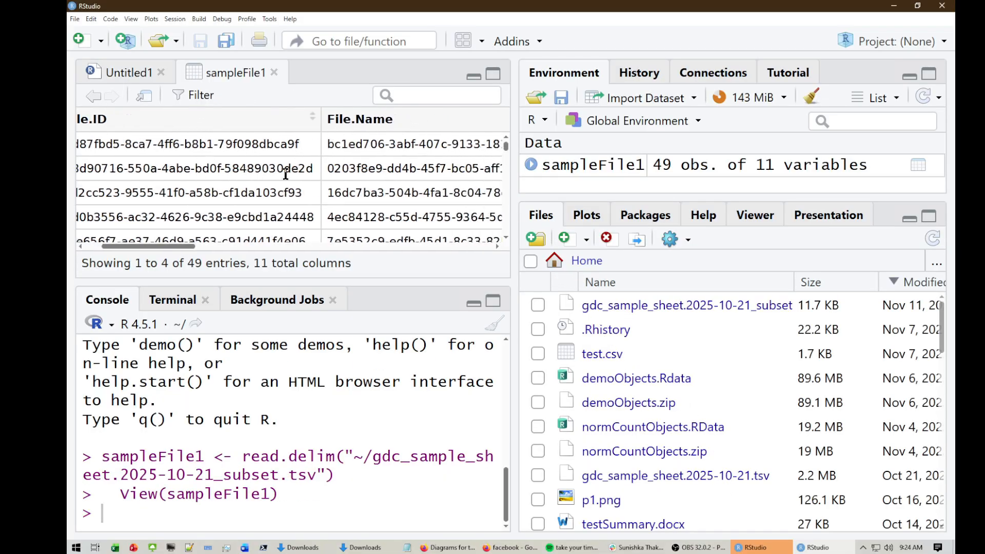
{"action": "scroll", "coordinate": [282, 193], "scroll_direction": "right", "scroll_amount": 5}
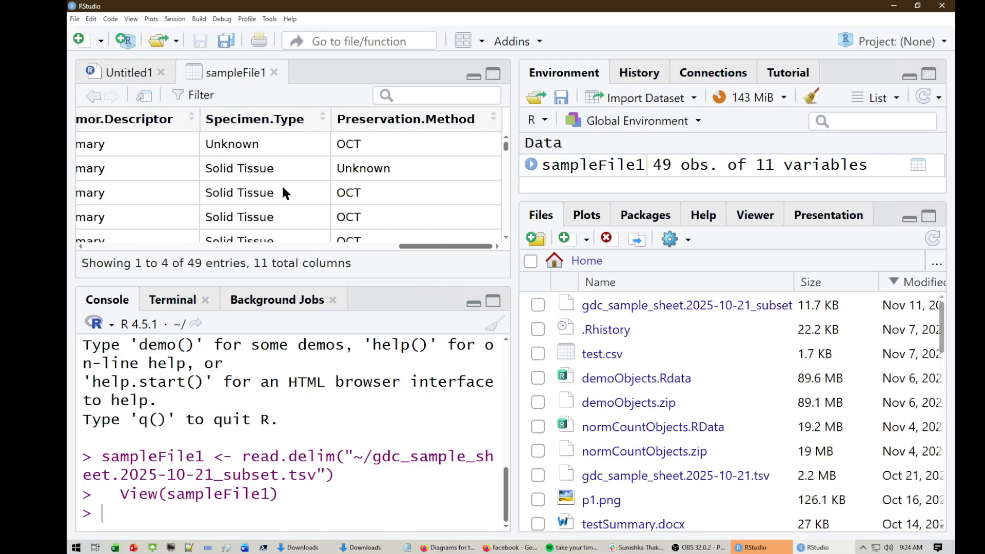
{"action": "scroll", "coordinate": [236, 169], "scroll_direction": "left", "scroll_amount": 2}
{"action": "left_click", "coordinate": [129, 72]}
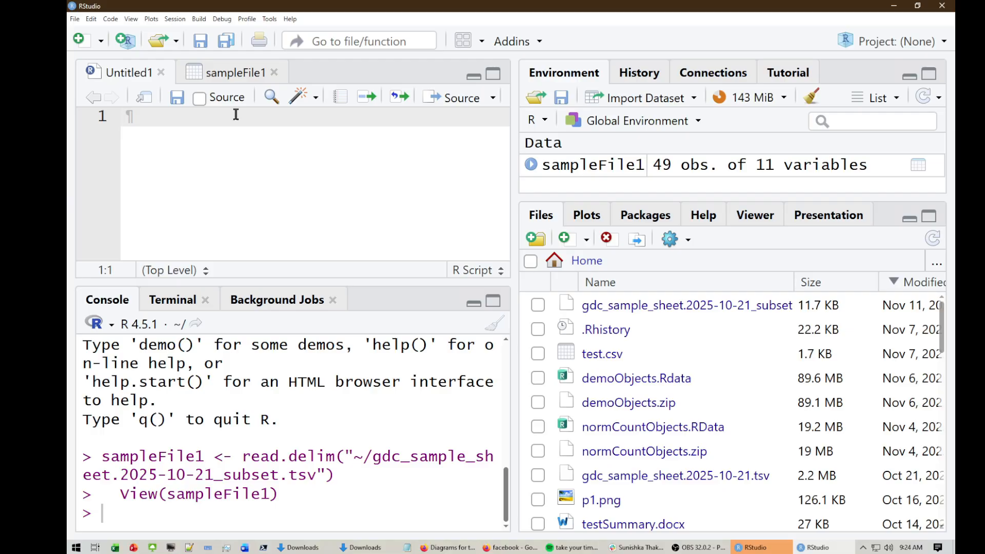
{"action": "left_click_drag", "start_coordinate": [338, 475], "coordinate": [222, 212]}
- Save the script in Documents as wk12_randomsampleselector.R
{"action": "key", "text": "ctrl+s"}
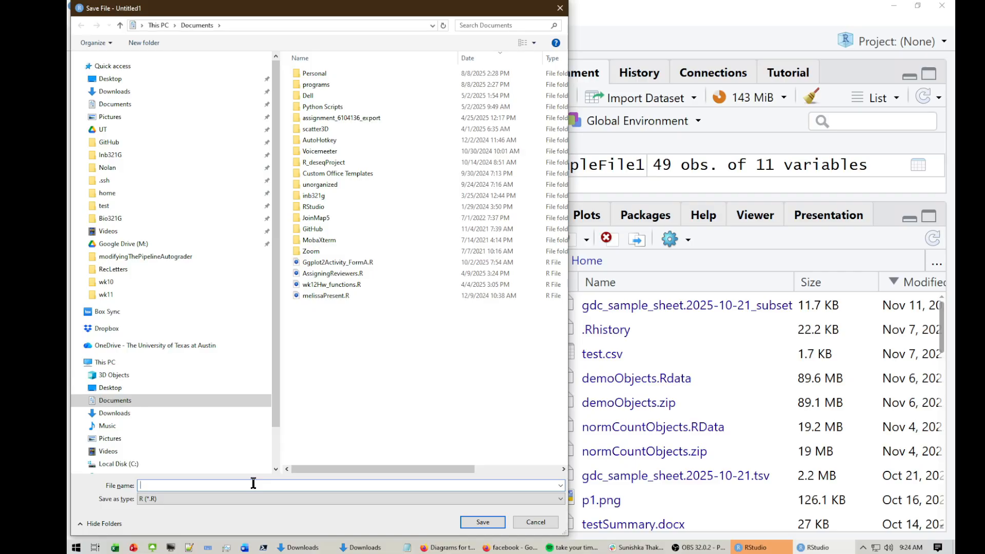
{"action": "type", "text": "wk12"}
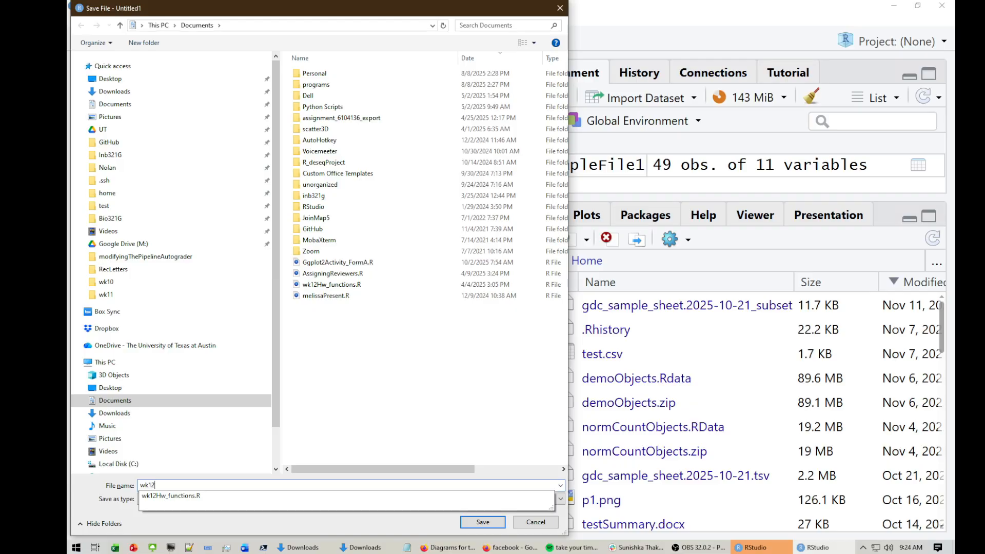
{"action": "type", "text": "_randomsample"}
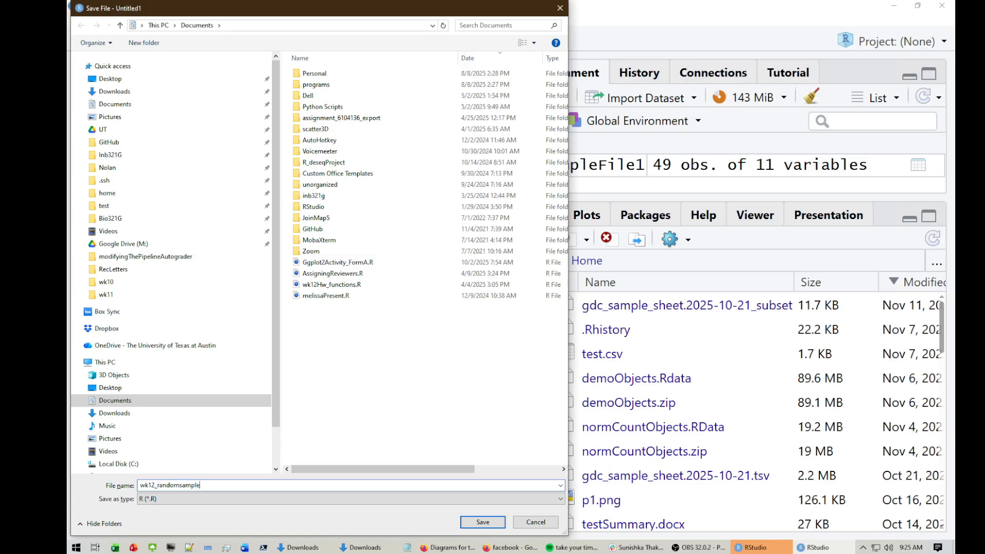
{"action": "type", "text": "selector.R"}
{"action": "key", "text": "Return"}
{"action": "left_click", "coordinate": [362, 223]}
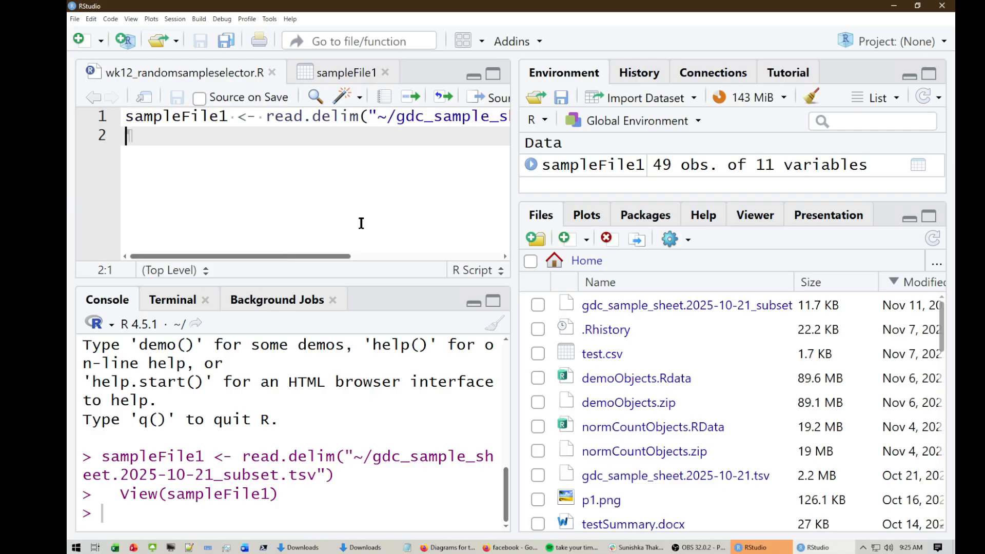
- Begin a sample() call on the script's second line with the argument x = 1:nrow(sampleFile1)
{"action": "double_click", "coordinate": [156, 116]}
{"action": "left_click", "coordinate": [184, 145]}
{"action": "type", "text": "sample("}
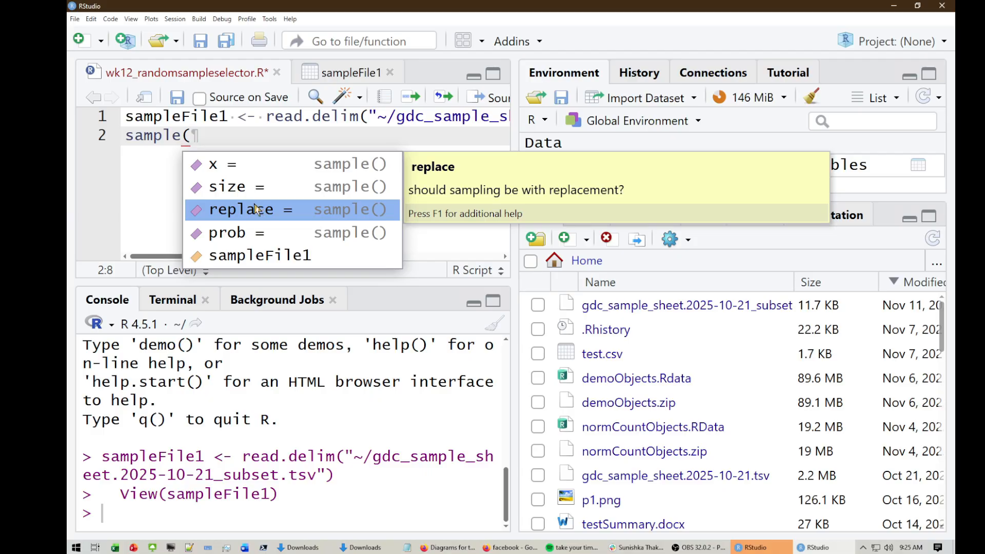
{"action": "left_click", "coordinate": [267, 163]}
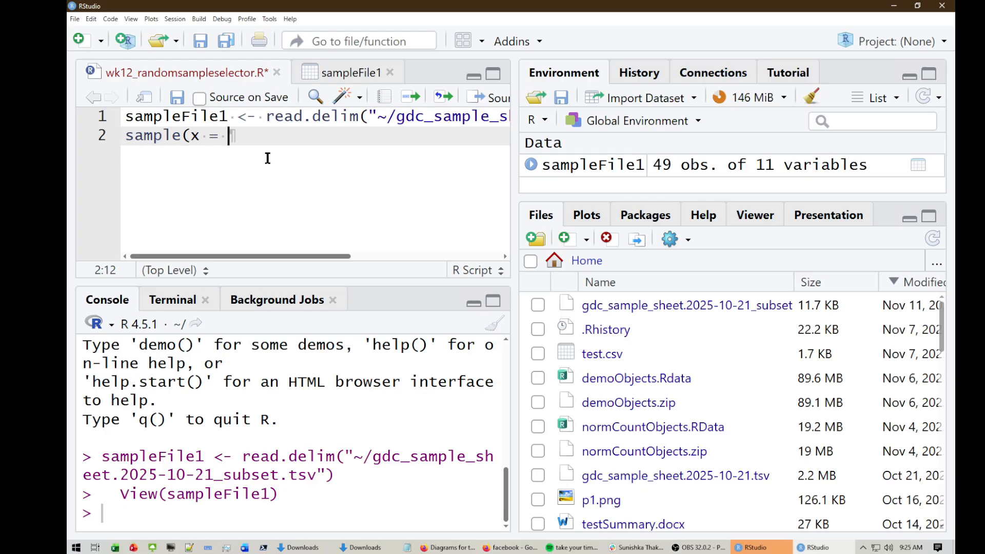
{"action": "type", "text": "1:NROW(SAM"}
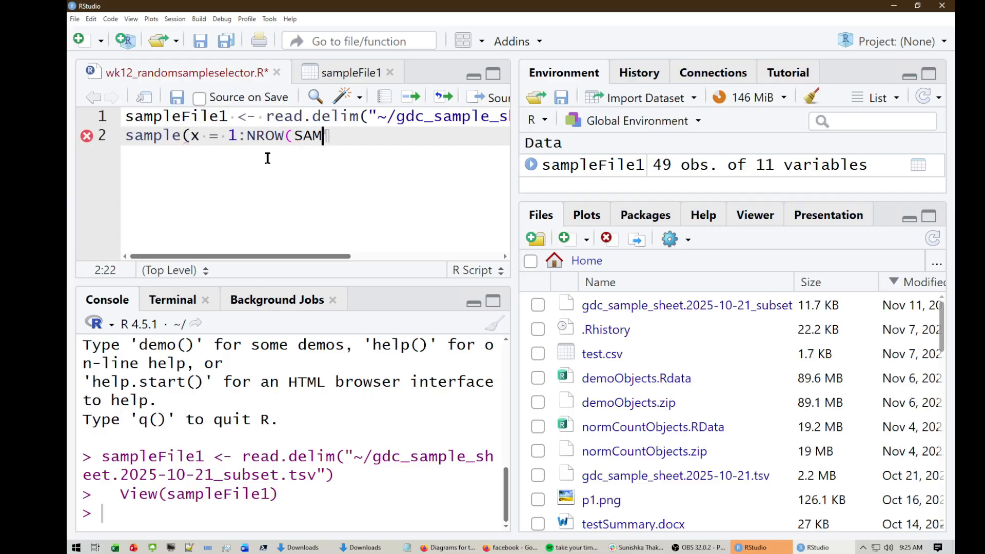
{"action": "key", "text": "BackSpace"}
{"action": "key", "text": "BackSpace"}
{"action": "key", "text": "BackSpace"}
{"action": "key", "text": "BackSpace"}
{"action": "key", "text": "BackSpace"}
{"action": "key", "text": "BackSpace"}
{"action": "key", "text": "BackSpace"}
{"action": "key", "text": "BackSpace"}
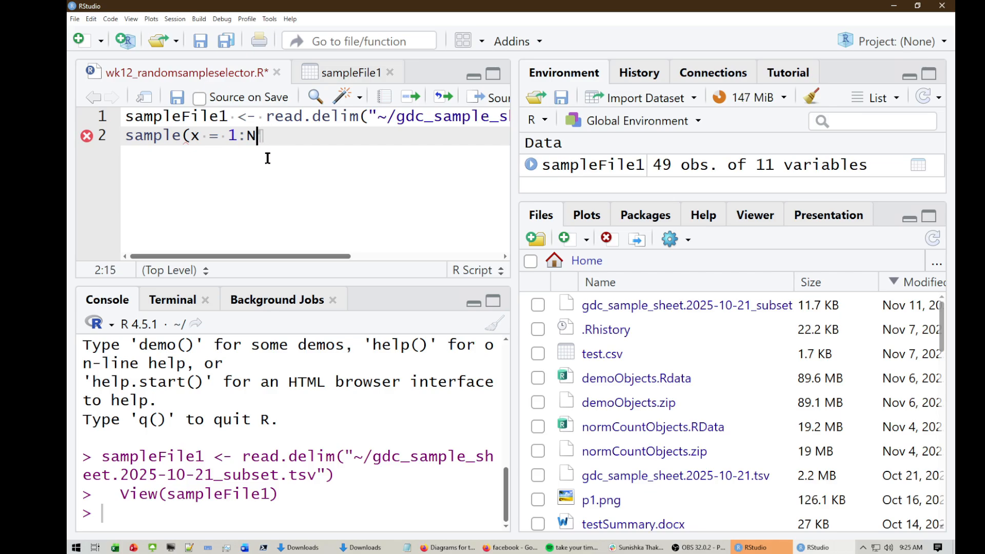
{"action": "type", "text": "nrw"}
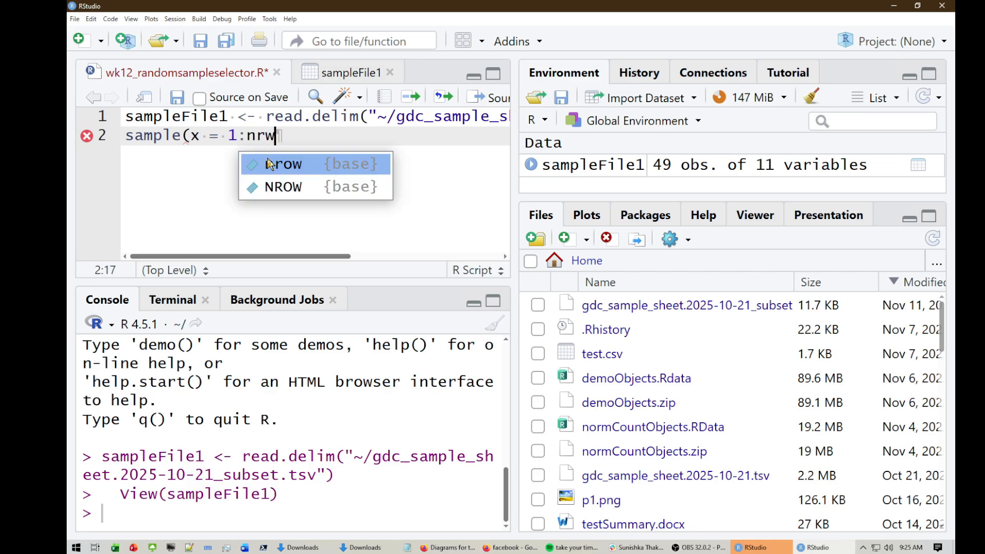
{"action": "left_click", "coordinate": [271, 165]}
{"action": "type", "text": "("}
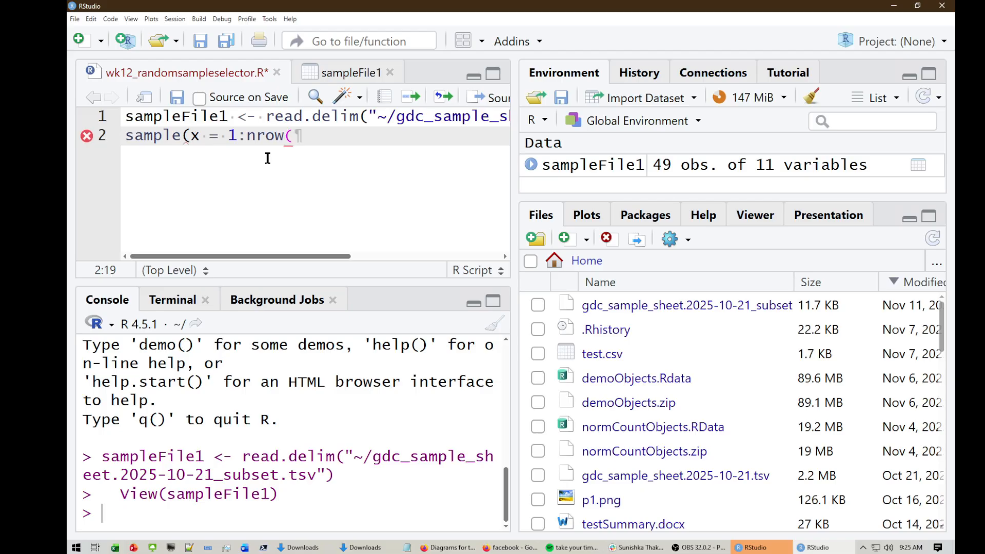
{"action": "type", "text": "sampleFile1) "}
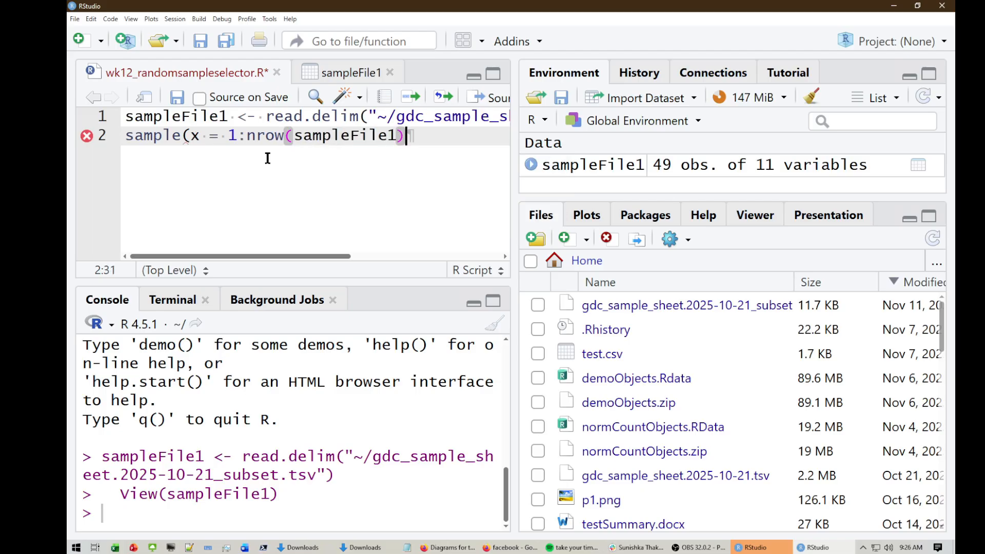
- Complete the sample() call with size = 50 and run that line
{"action": "type", "text": ","}
{"action": "key", "text": "Return"}
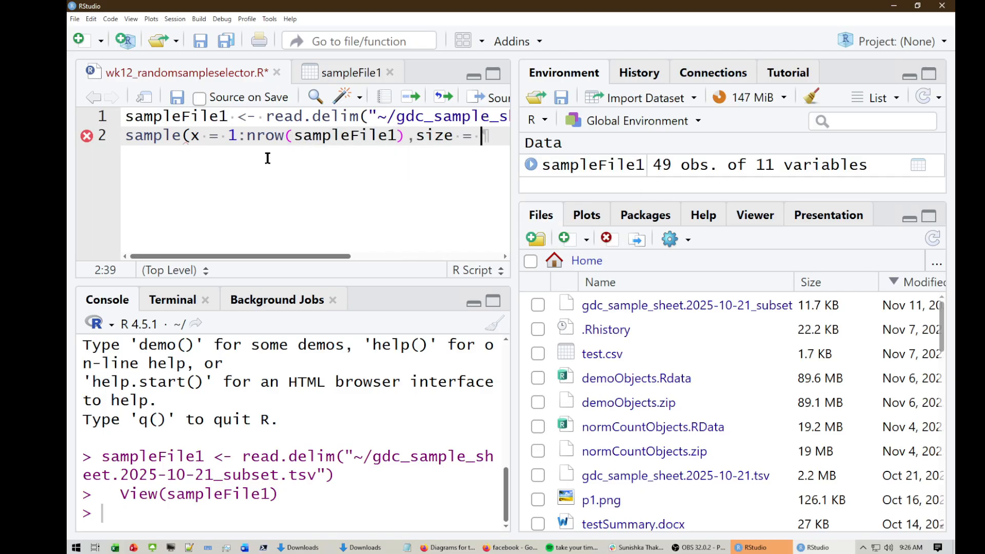
{"action": "type", "text": "50"}
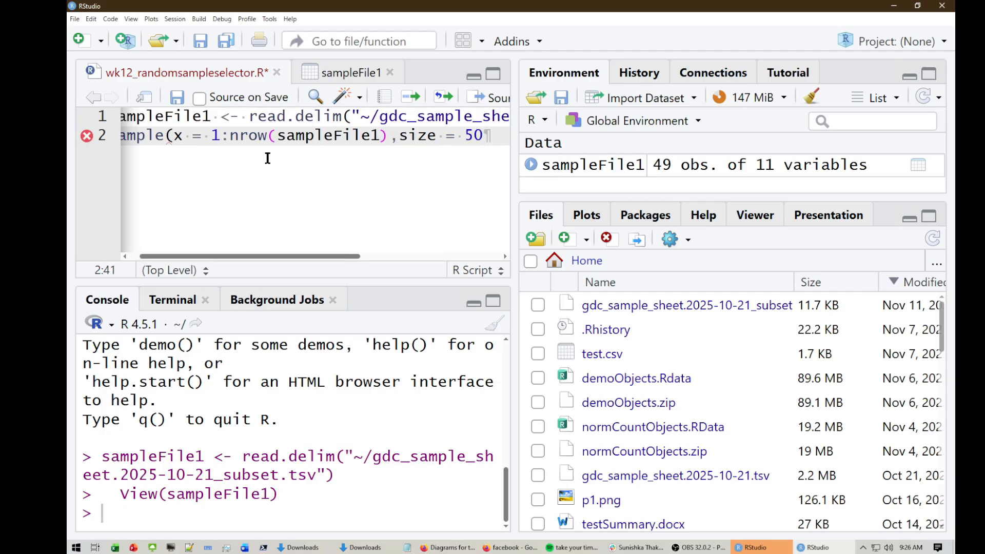
{"action": "type", "text": ")"}
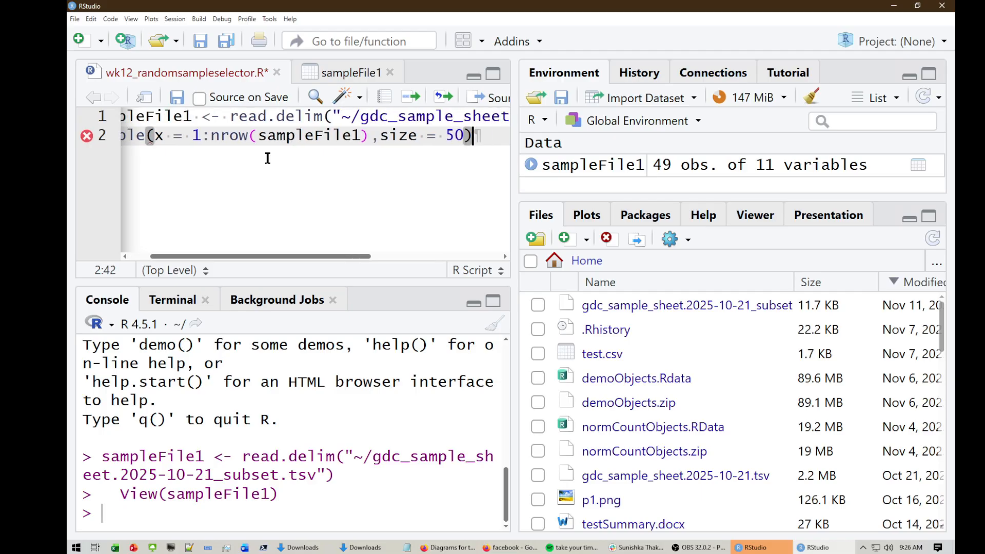
{"action": "key", "text": "ctrl+Return"}
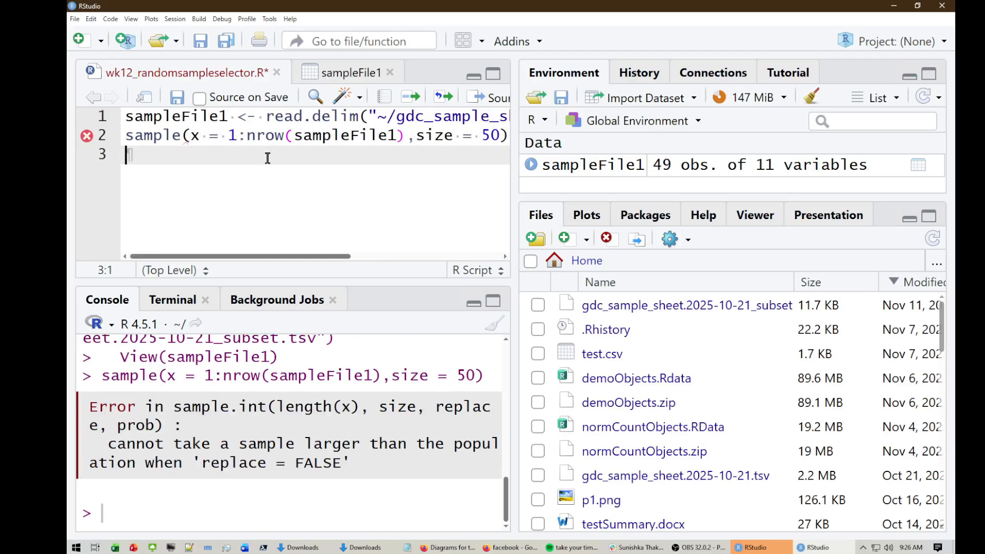
- Widen the script pane, remove _subset from the file name in the read.delim line, and run that line
{"action": "key", "text": "Up"}
{"action": "key", "text": "Up"}
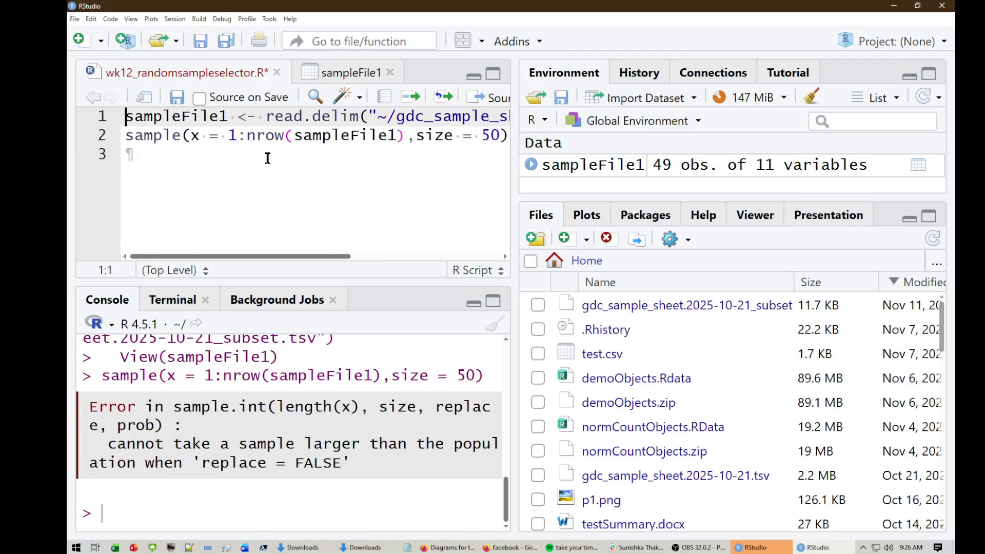
{"action": "key", "text": "Down"}
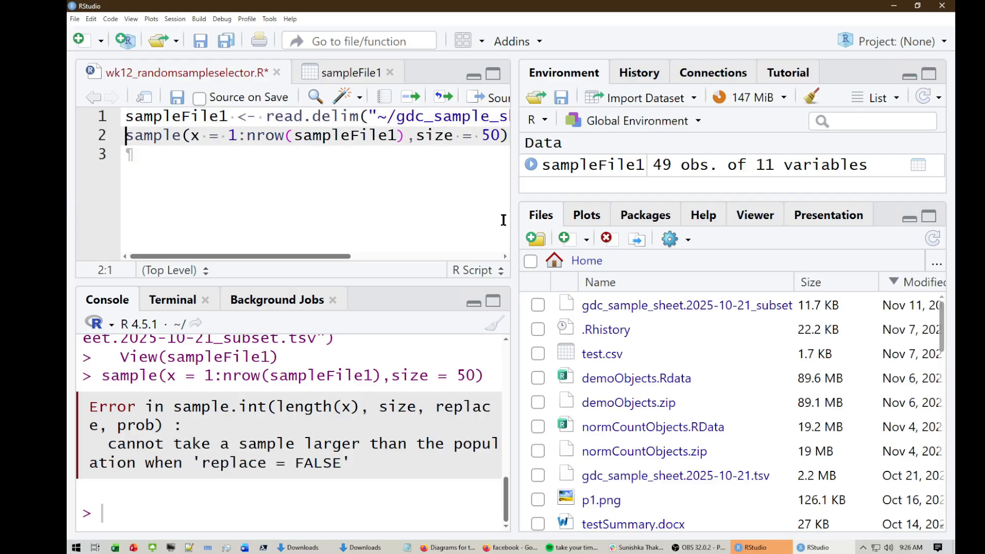
{"action": "left_click_drag", "start_coordinate": [513, 208], "coordinate": [758, 190]}
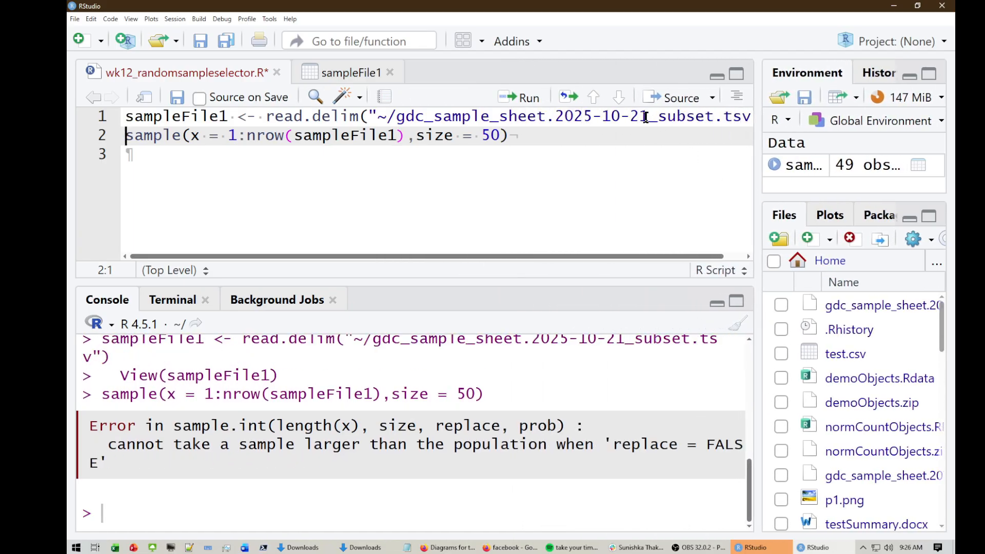
{"action": "left_click_drag", "start_coordinate": [650, 117], "coordinate": [716, 123]}
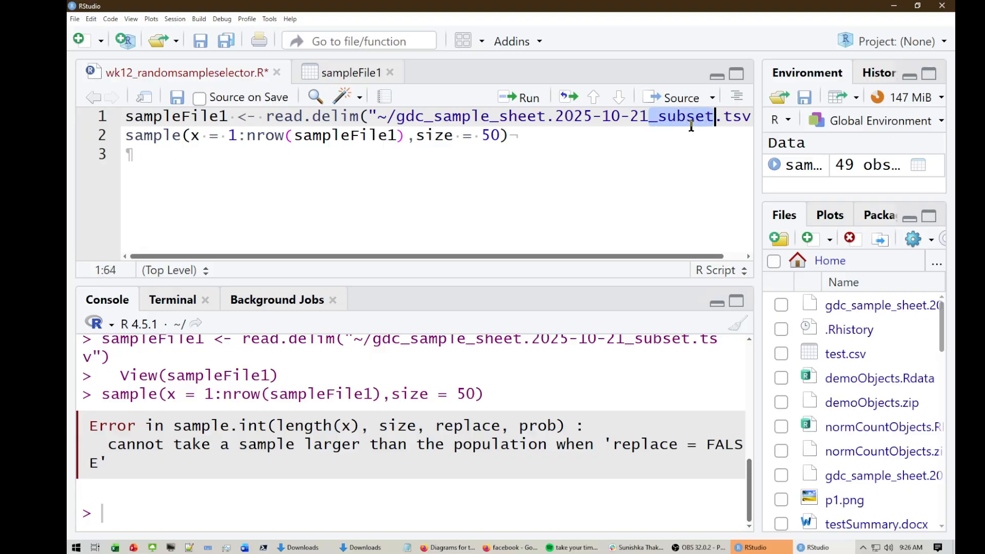
{"action": "key", "text": "BackSpace"}
{"action": "key", "text": "ctrl+Return"}
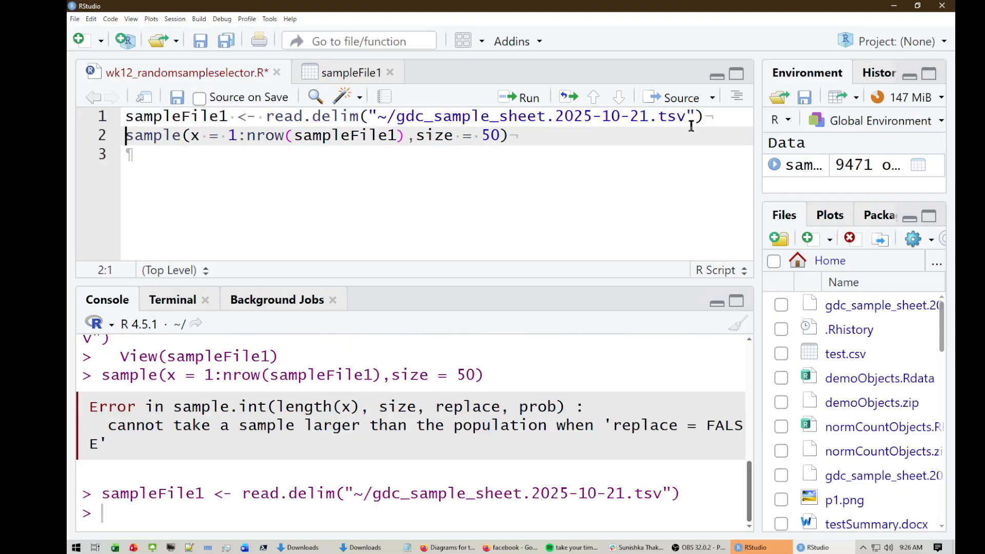
- Print sampleFile1 in the console and look through the listed rows
{"action": "key", "text": "Up"}
{"action": "key", "text": "ctrl+shift+Right"}
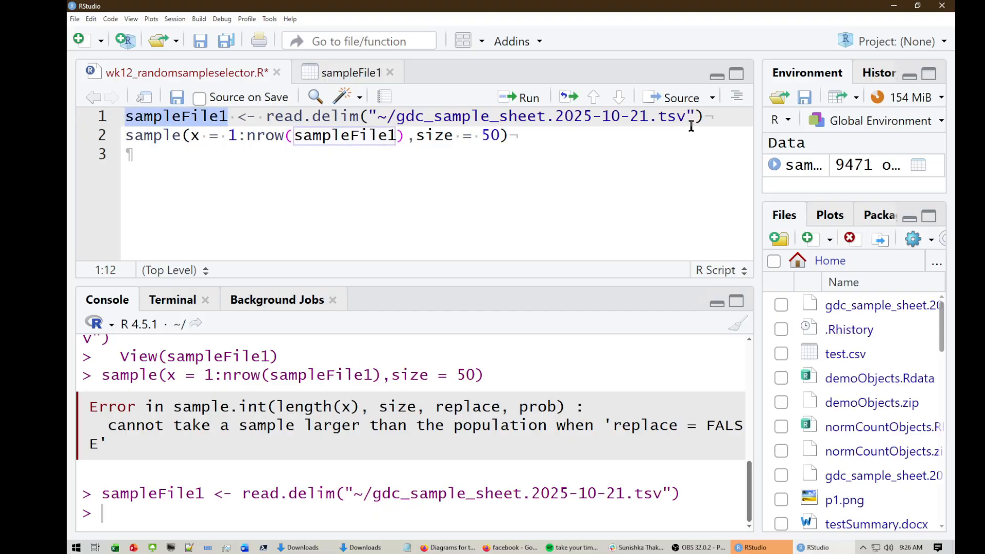
{"action": "key", "text": "ctrl+Return"}
{"action": "scroll", "coordinate": [525, 417], "scroll_direction": "up", "scroll_amount": 1}
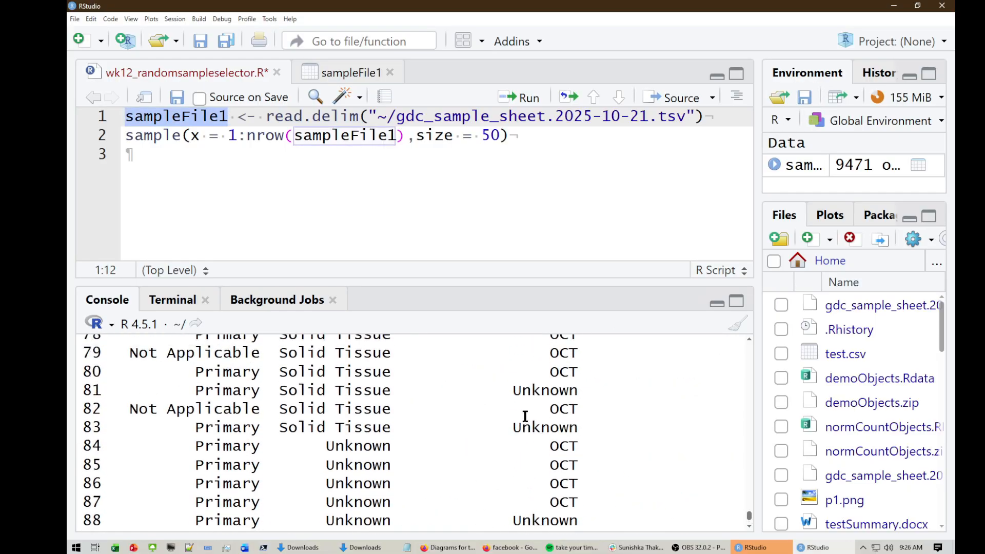
{"action": "scroll", "coordinate": [523, 418], "scroll_direction": "up", "scroll_amount": 1}
{"action": "scroll", "coordinate": [524, 418], "scroll_direction": "down", "scroll_amount": 3}
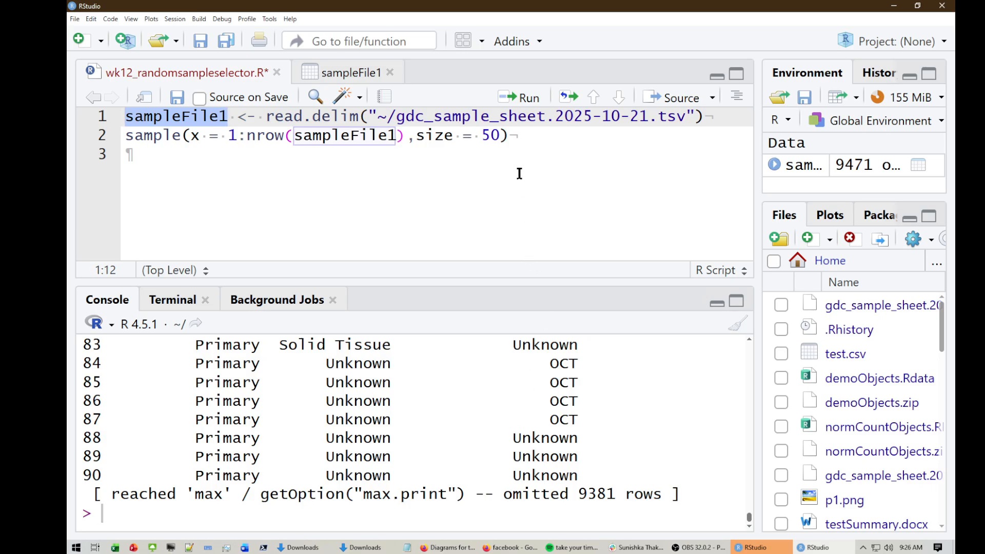
- Evaluate only the 1:nrow(sampleFile1) part of the sample() line to inspect the row numbers
{"action": "left_click", "coordinate": [501, 135]}
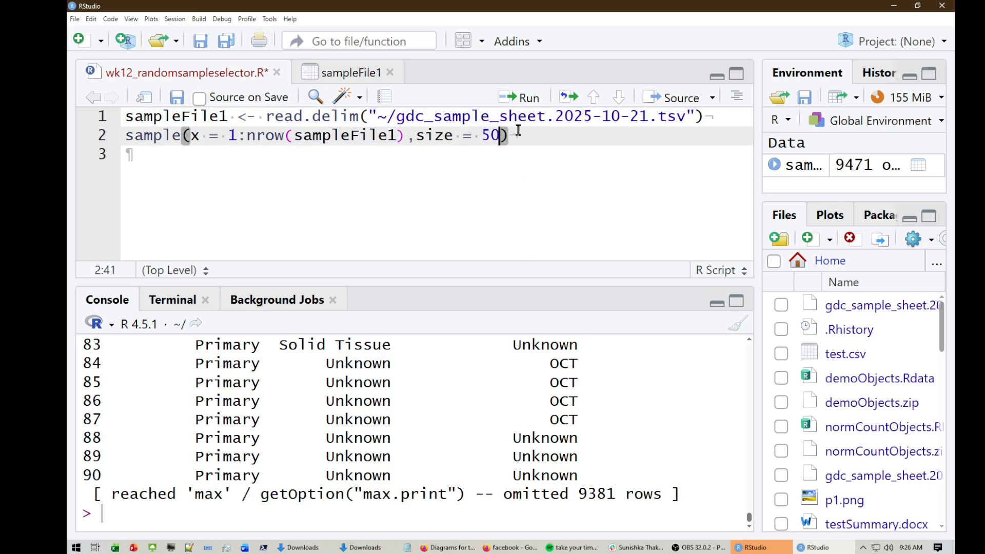
{"action": "key", "text": "Left"}
{"action": "key", "text": "Left"}
{"action": "key", "text": "Left"}
{"action": "key", "text": "Left"}
{"action": "key", "text": "Left"}
{"action": "key", "text": "Left"}
{"action": "key", "text": "Left"}
{"action": "key", "text": "Left"}
{"action": "key", "text": "Left"}
{"action": "key", "text": "Left"}
{"action": "key", "text": "shift+Left"}
{"action": "key", "text": "shift+Left"}
{"action": "key", "text": "shift+Left"}
{"action": "key", "text": "shift+Left"}
{"action": "key", "text": "shift+Left"}
{"action": "key", "text": "shift+Left"}
{"action": "key", "text": "shift+Left"}
{"action": "key", "text": "shift+Left"}
{"action": "key", "text": "shift+Left"}
{"action": "key", "text": "shift+Left"}
{"action": "key", "text": "shift+Left"}
{"action": "key", "text": "shift+Left"}
{"action": "key", "text": "shift+Left"}
{"action": "key", "text": "shift+Left"}
{"action": "key", "text": "shift+Left"}
{"action": "key", "text": "shift+Left"}
{"action": "key", "text": "shift+Left"}
{"action": "key", "text": "shift+Left"}
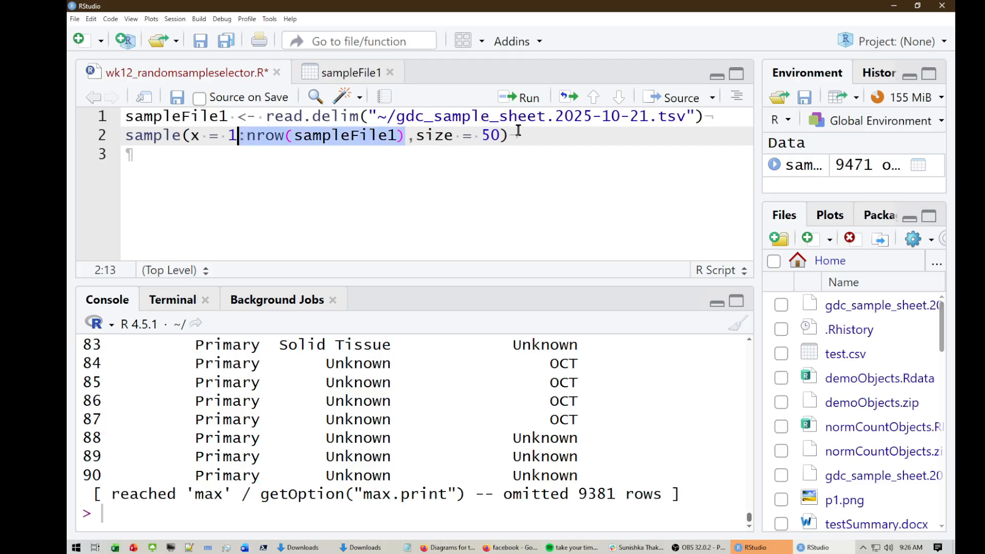
{"action": "key", "text": "shift+Left"}
{"action": "key", "text": "ctrl+Return"}
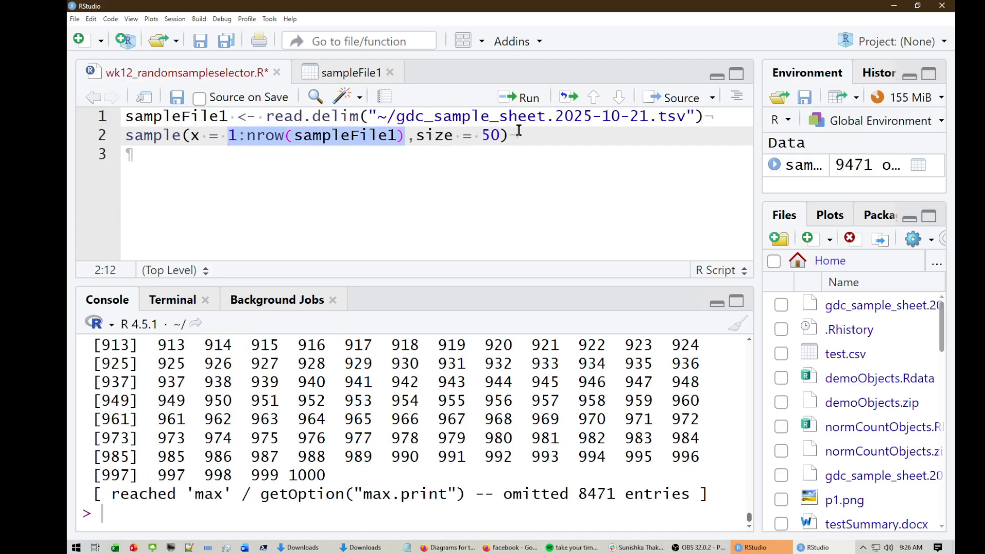
- Run the whole sample() line twice to compare the random draws
{"action": "key", "text": "End"}
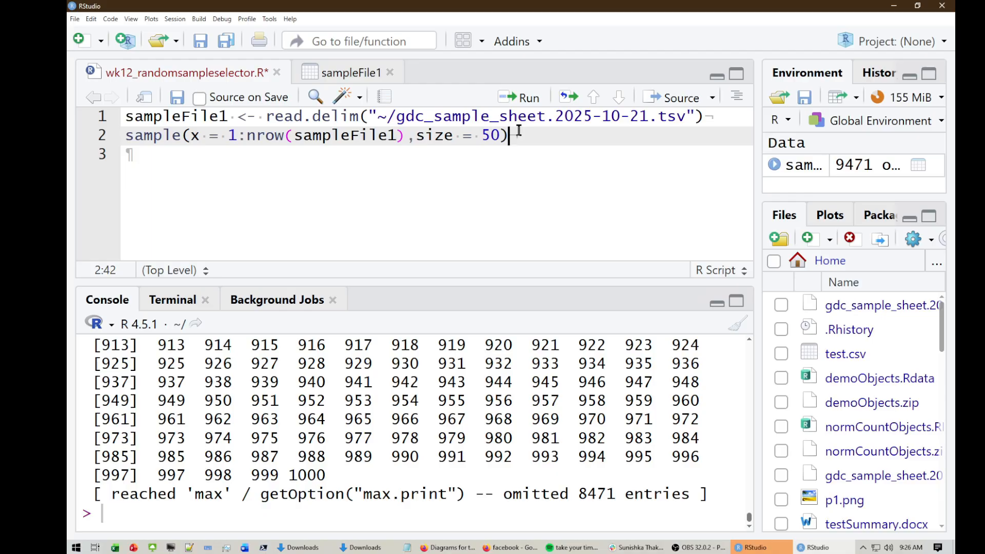
{"action": "key", "text": "ctrl+Return"}
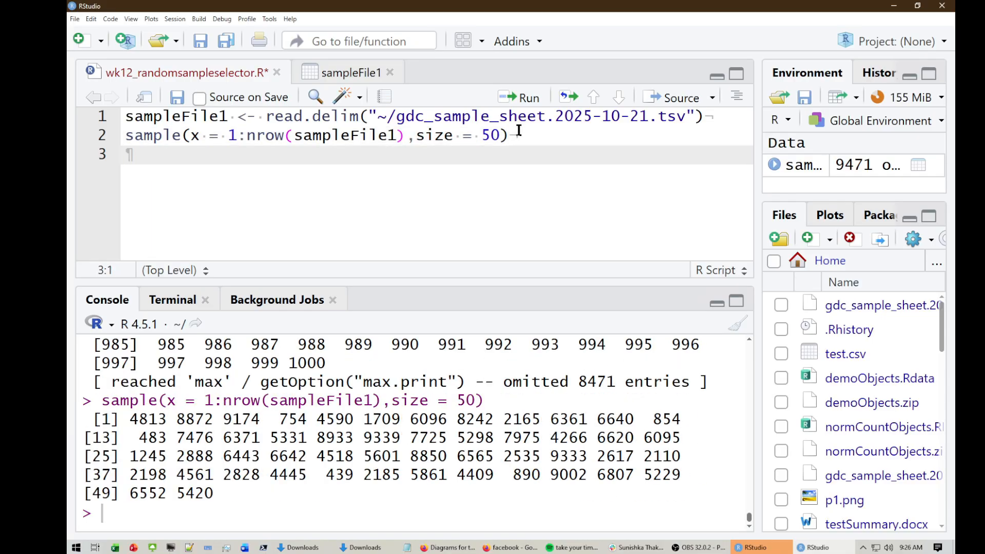
{"action": "left_click", "coordinate": [400, 137]}
{"action": "key", "text": "ctrl+Return"}
- Insert set.seed(1) on a new line directly above the sample() call
{"action": "key", "text": "Up"}
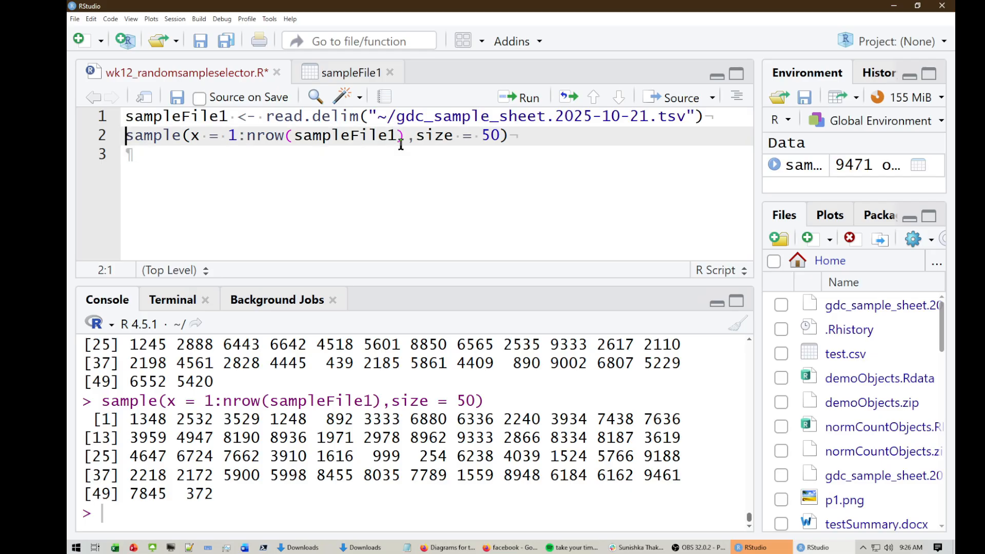
{"action": "key", "text": "Return"}
{"action": "key", "text": "Up"}
{"action": "type", "text": "set."}
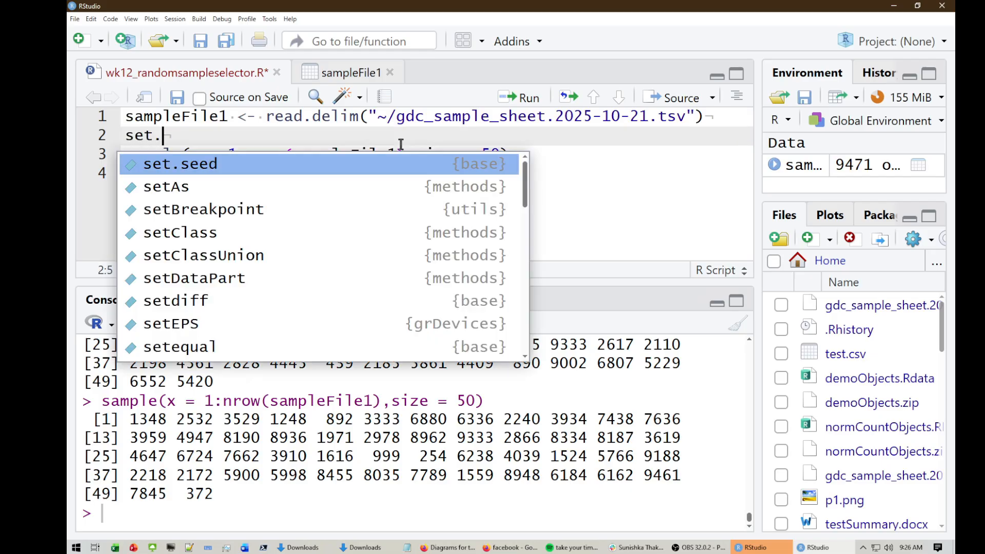
{"action": "type", "text": "seed(1)"}
{"action": "key", "text": "Left"}
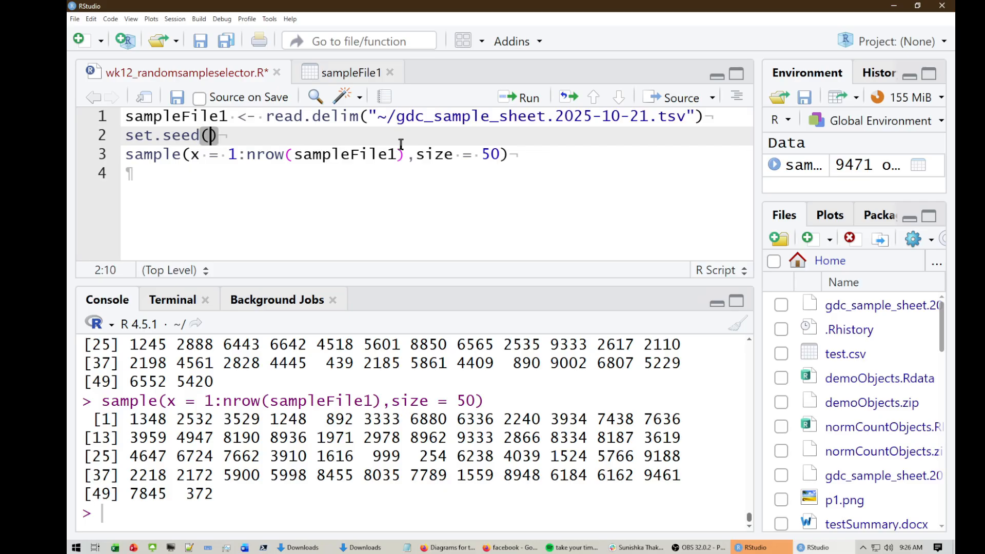
{"action": "type", "text": "1"}
- Run the set.seed(1) and sample() lines together twice to compare the draws
{"action": "key", "text": "Home"}
{"action": "key", "text": "shift+Down"}
{"action": "key", "text": "shift+Down"}
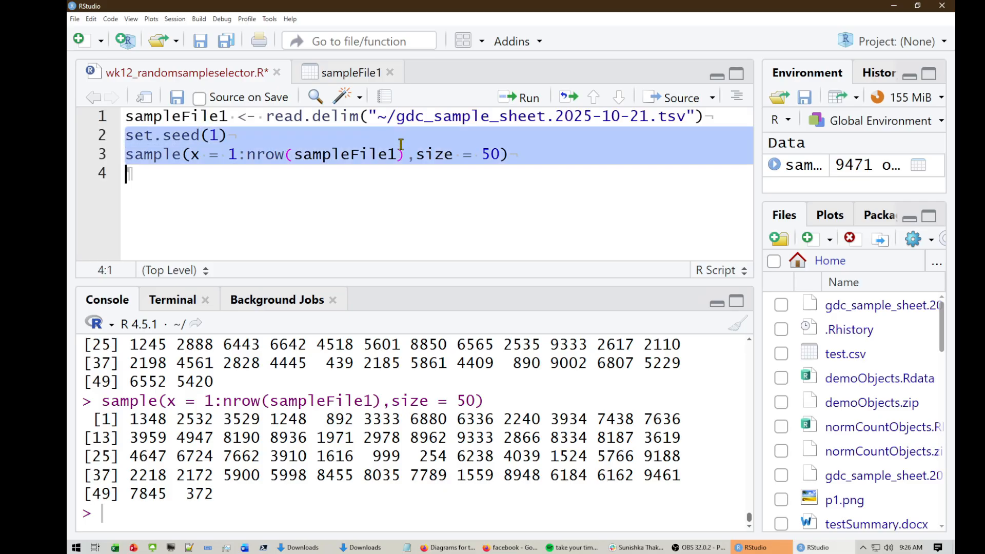
{"action": "key", "text": "ctrl+Return"}
{"action": "key", "text": "ctrl+Return"}
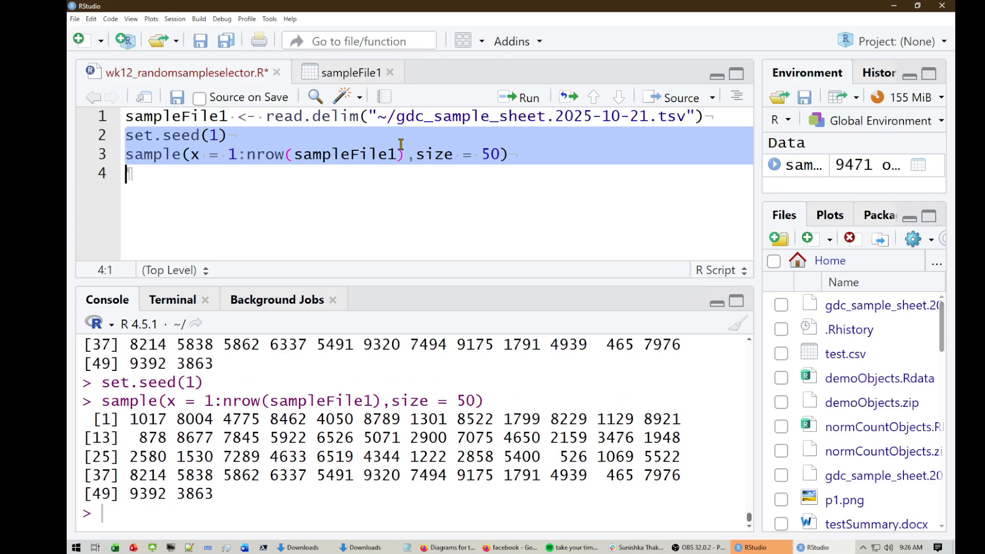
- Assign the sample() result to sampledRows and run that line
{"action": "key", "text": "Up"}
{"action": "key", "text": "Up"}
{"action": "key", "text": "Up"}
{"action": "key", "text": "Down"}
{"action": "key", "text": "Down"}
{"action": "key", "text": "alt+minus"}
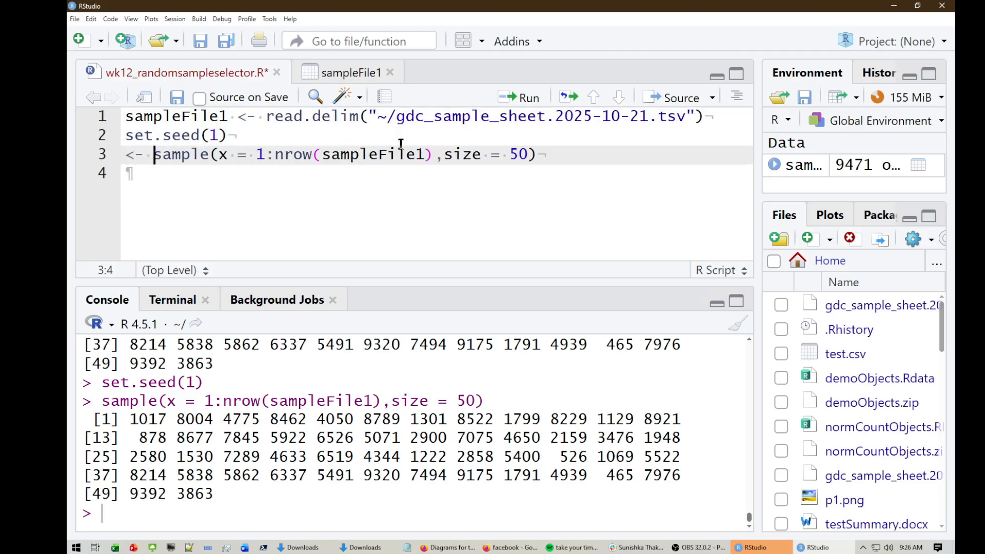
{"action": "key", "text": "Home"}
{"action": "type", "text": "sampledRows"}
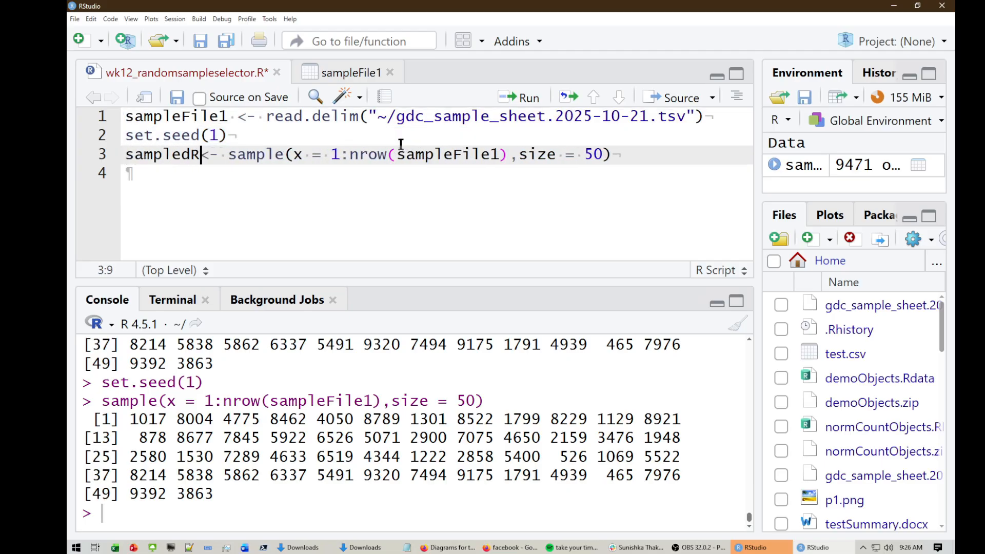
{"action": "key", "text": "ctrl+Return"}
- Add the row index [sampledRows,] on line 4, reusing the variable name from the line above
{"action": "key", "text": "Up"}
{"action": "key", "text": "ctrl+shift+Right"}
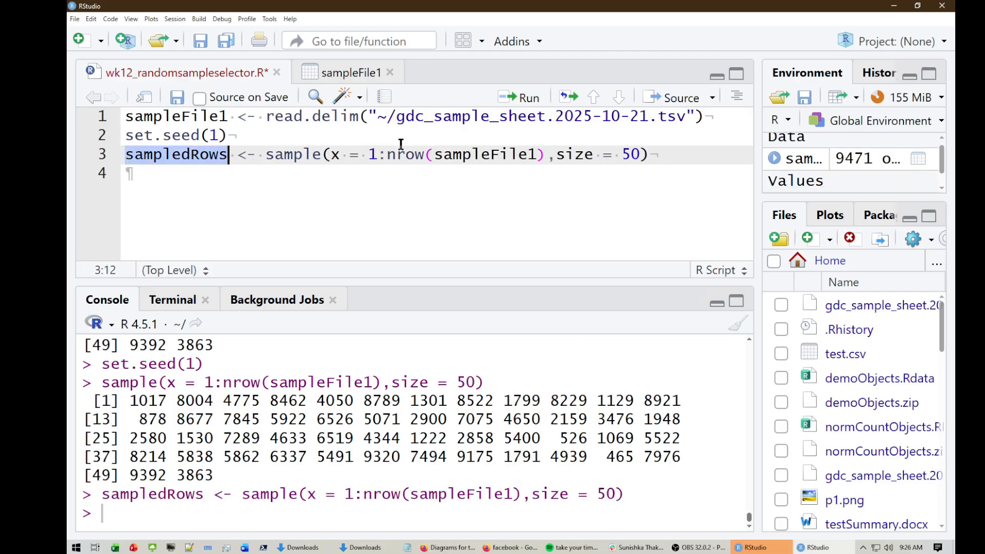
{"action": "key", "text": "ctrl+c"}
{"action": "key", "text": "Down"}
{"action": "key", "text": "ctrl+v"}
{"action": "type", "text": ",]"}
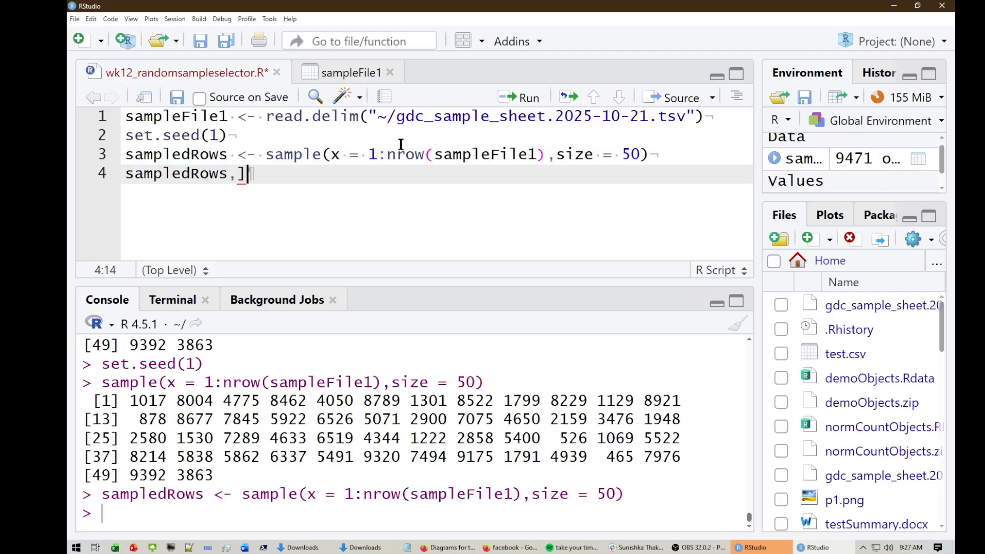
{"action": "key", "text": "Home"}
{"action": "type", "text": "["}
- Put sampleFile1 in front of the [sampledRows,] index on line 4 and run the line
{"action": "key", "text": "Up"}
{"action": "key", "text": "Up"}
{"action": "key", "text": "Up"}
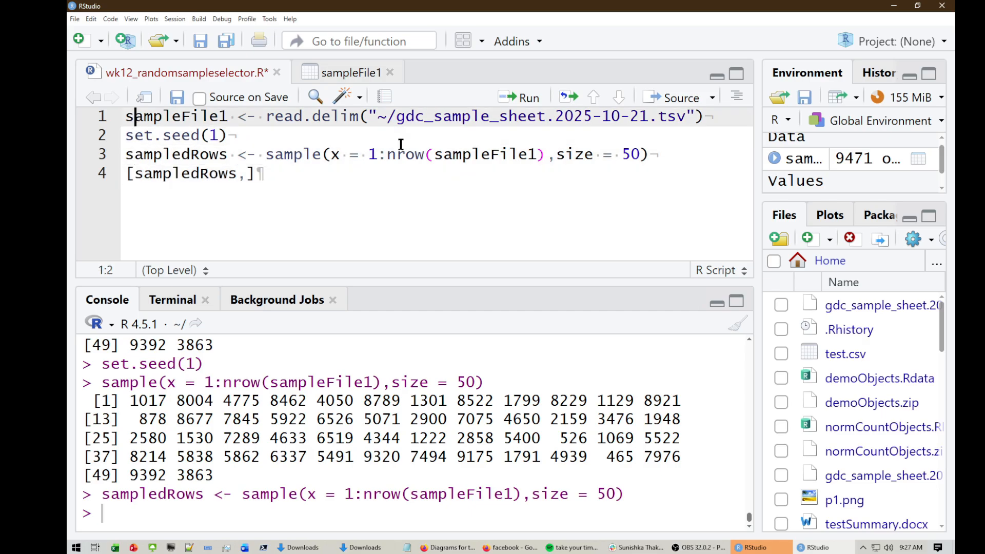
{"action": "key", "text": "Home"}
{"action": "key", "text": "ctrl+shift+Right"}
{"action": "key", "text": "ctrl+c"}
{"action": "key", "text": "Down"}
{"action": "key", "text": "Down"}
{"action": "key", "text": "Down"}
{"action": "key", "text": "Home"}
{"action": "key", "text": "ctrl+v"}
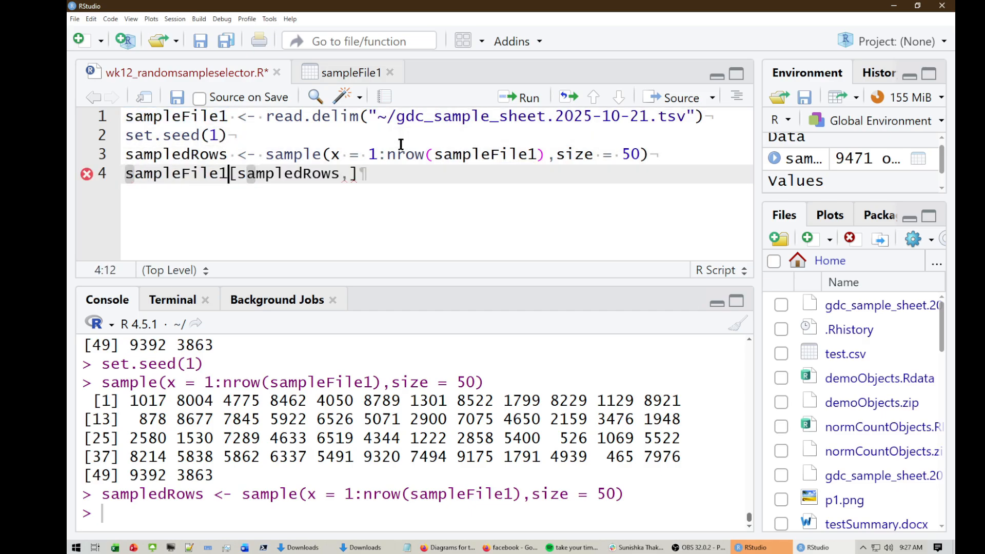
{"action": "key", "text": "ctrl+Return"}
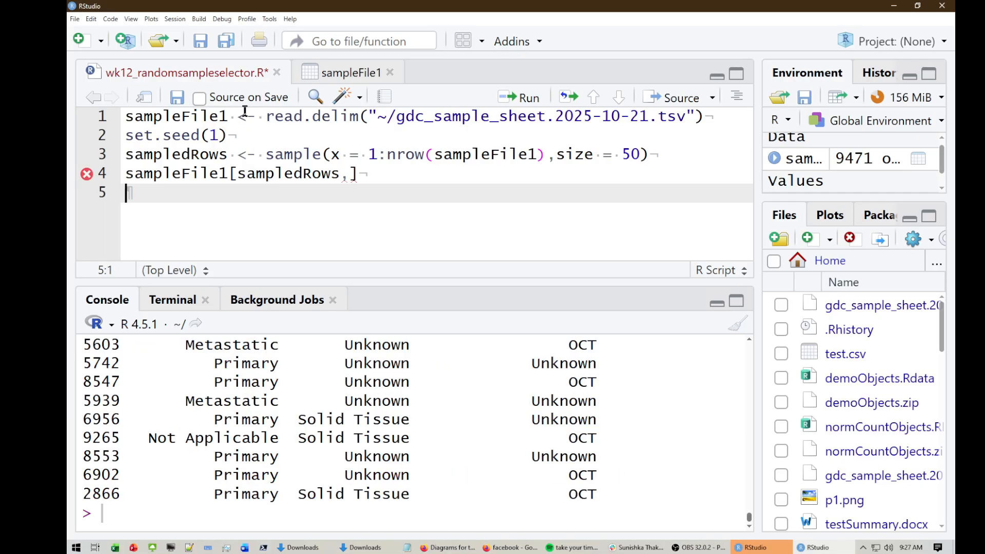
- Assign sampleFile1[sampledRows,] to subsetSamples and run that line
{"action": "key", "text": "Up"}
{"action": "type", "text": "<-"}
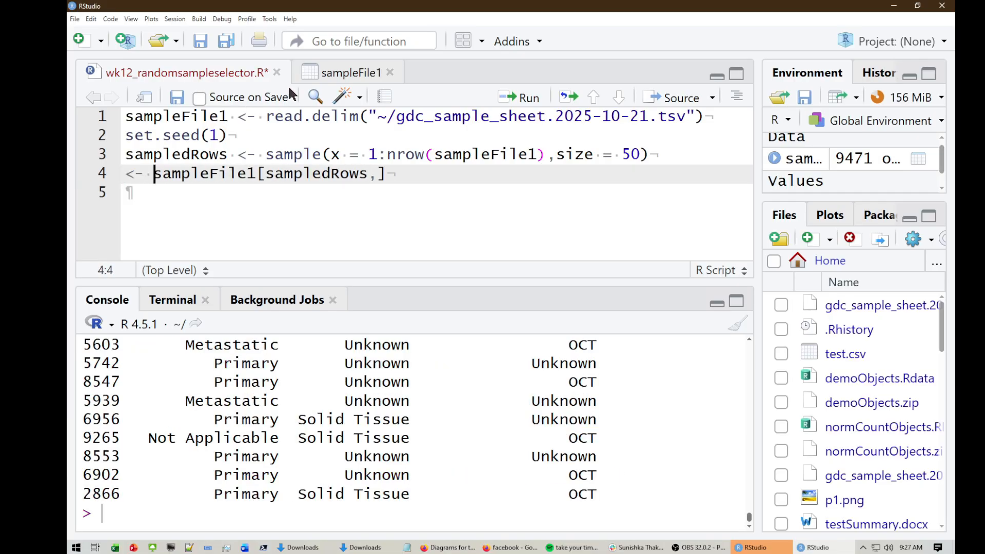
{"action": "key", "text": "Home"}
{"action": "type", "text": "subsetSa"}
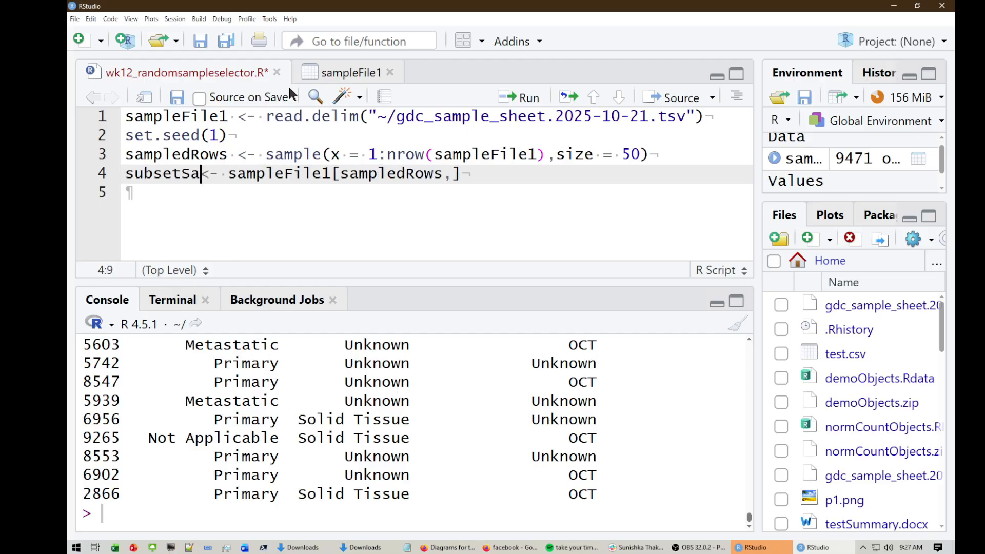
{"action": "type", "text": "mples"}
{"action": "key", "text": "ctrl+Return"}
- Add subsetSamples on line 6, leaving a blank line above it, and run it to print the subset
{"action": "key", "text": "Up"}
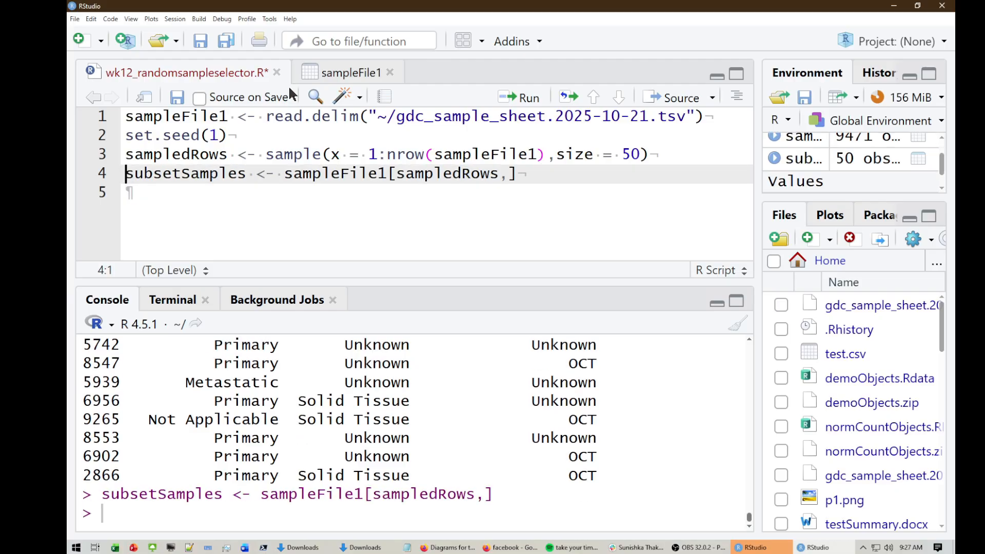
{"action": "key", "text": "ctrl+shift+Right"}
{"action": "key", "text": "ctrl+c"}
{"action": "key", "text": "Down"}
{"action": "key", "text": "Return"}
{"action": "key", "text": "ctrl+v"}
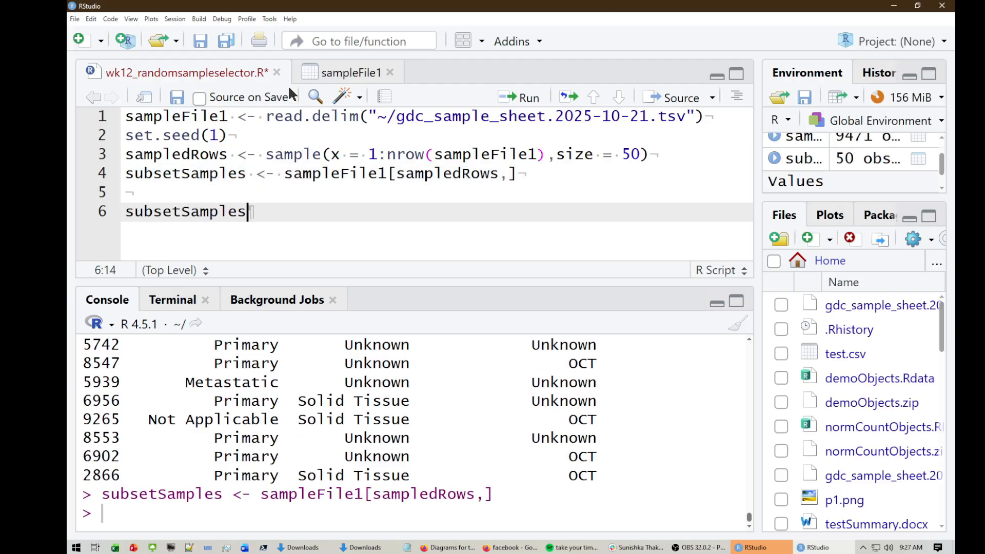
{"action": "key", "text": "ctrl+Return"}
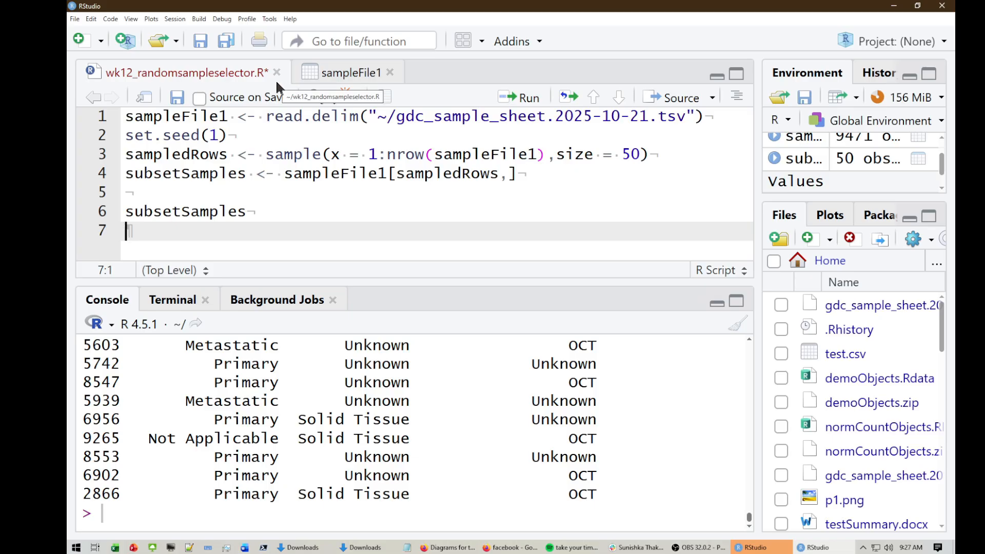
- Put the opening of a write.table( call in front of subsetSamples on line 6
{"action": "key", "text": "Up"}
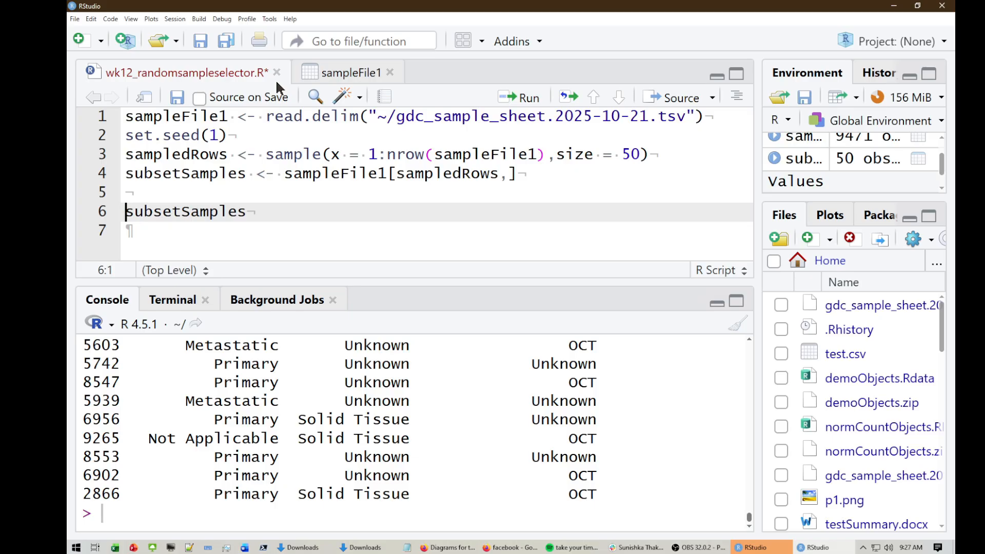
{"action": "type", "text": "writ"}
{"action": "type", "text": "."}
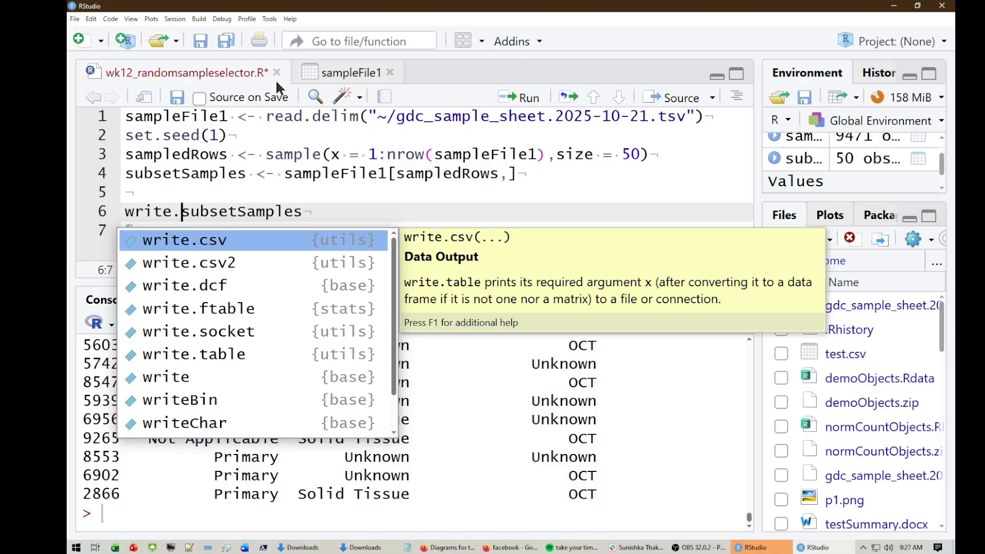
{"action": "key", "text": "Down"}
{"action": "key", "text": "Down"}
{"action": "key", "text": "Down"}
{"action": "key", "text": "Down"}
{"action": "key", "text": "Down"}
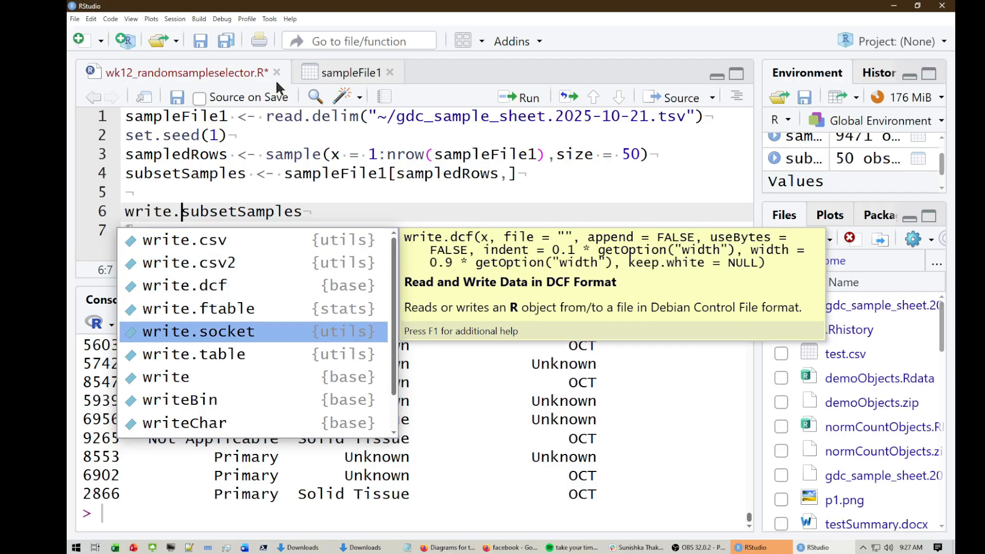
{"action": "key", "text": "Return"}
{"action": "type", "text": "("}
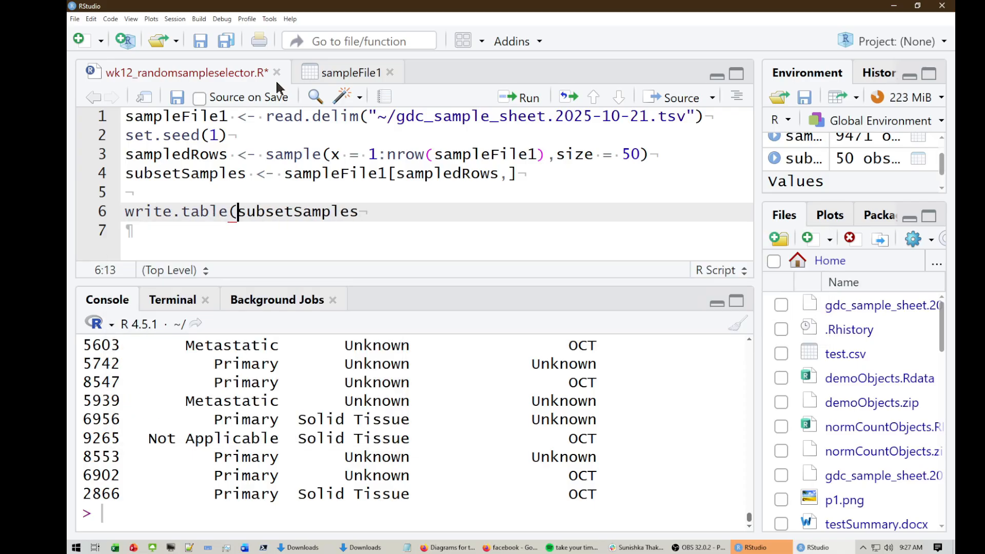
- Add a file = argument after subsetSamples in the write.table() call
{"action": "key", "text": "End"}
{"action": "type", "text": ","}
{"action": "key", "text": "Tab"}
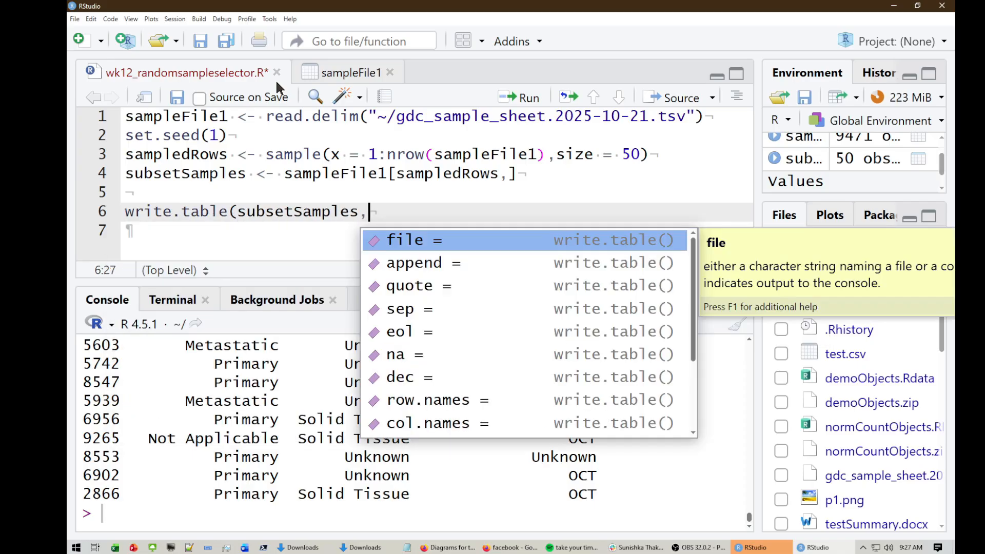
{"action": "type", "text": "`"}
{"action": "key", "text": "Tab"}
{"action": "key", "text": "BackSpace"}
{"action": "key", "text": "Tab"}
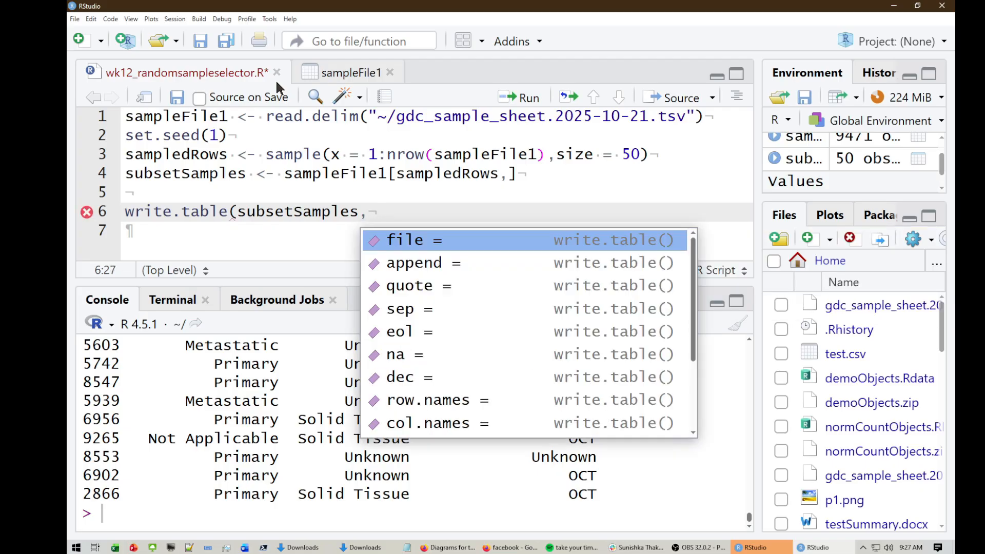
{"action": "key", "text": "Return"}
{"action": "type", "text": "\""}
- Set the file argument to "~/gdc_sample_sheet.2025-10-21.tsv", copied from the read.delim line
{"action": "key", "text": "Up"}
{"action": "key", "text": "Up"}
{"action": "key", "text": "Up"}
{"action": "key", "text": "Up"}
{"action": "key", "text": "Up"}
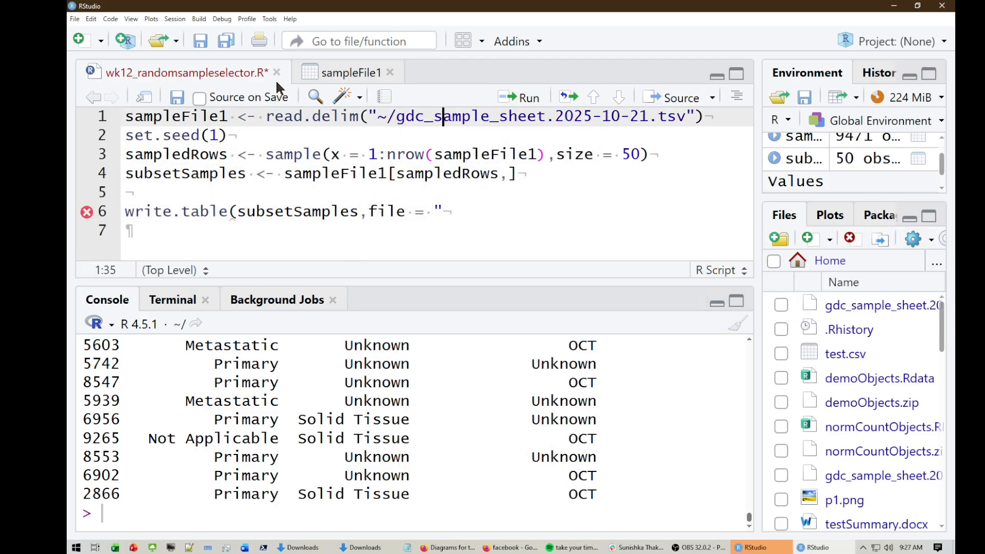
{"action": "key", "text": "Left"}
{"action": "key", "text": "Left"}
{"action": "key", "text": "Left"}
{"action": "key", "text": "Left"}
{"action": "key", "text": "Left"}
{"action": "key", "text": "Left"}
{"action": "key", "text": "Left"}
{"action": "key", "text": "Left"}
{"action": "key", "text": "shift+End"}
{"action": "key", "text": "shift+Left"}
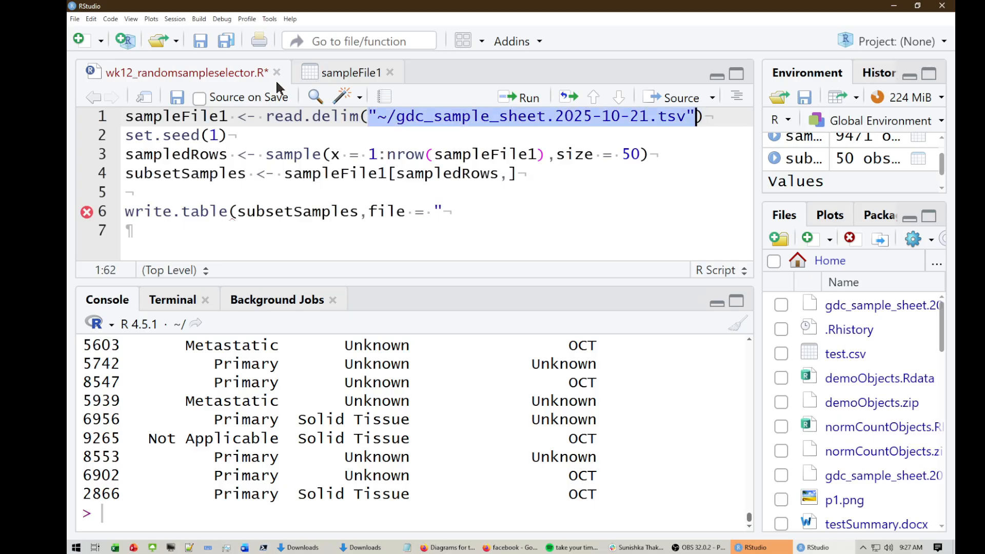
{"action": "key", "text": "Down"}
{"action": "key", "text": "Down"}
{"action": "key", "text": "Down"}
{"action": "key", "text": "Down"}
{"action": "key", "text": "Down"}
{"action": "key", "text": "BackSpace"}
{"action": "key", "text": "ctrl+v"}
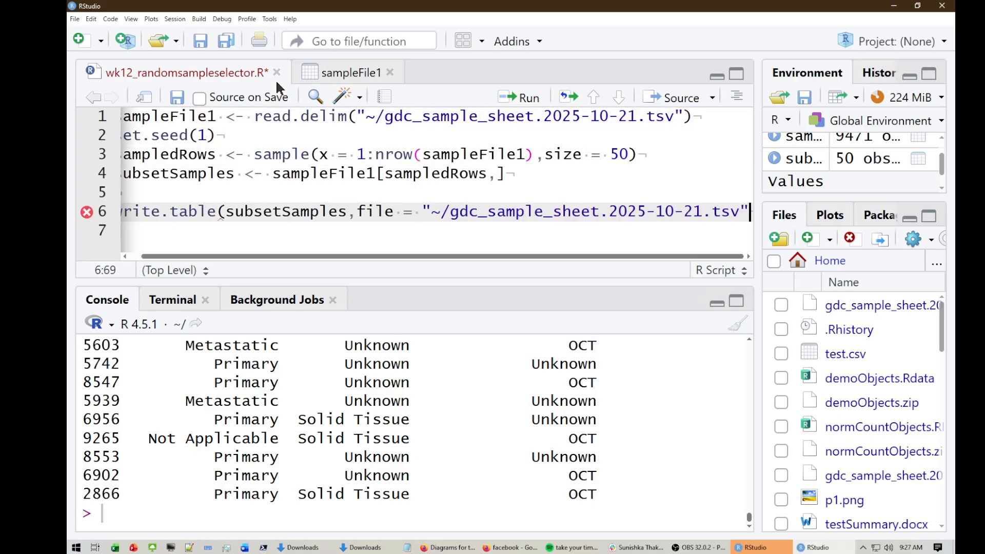
- Insert _RSubset before .tsv in the output file name of the write.table() call
{"action": "key", "text": "Left"}
{"action": "key", "text": "Left"}
{"action": "key", "text": "Left"}
{"action": "key", "text": "Left"}
{"action": "key", "text": "Left"}
{"action": "type", "text": "_RSubset"}
{"action": "key", "text": "End"}
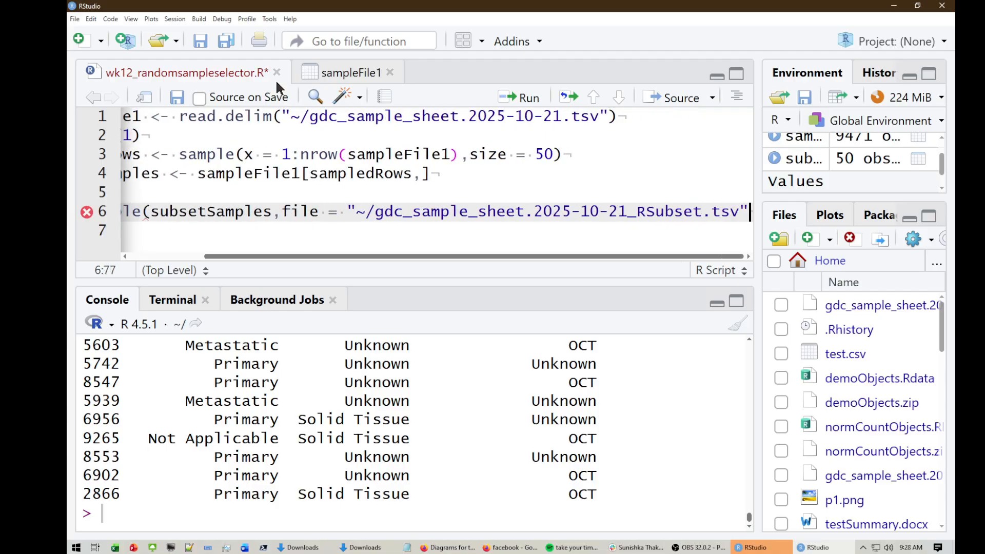
- Add a sep = argument to the write.table() call and move it onto its own line 7
{"action": "type", "text": ","}
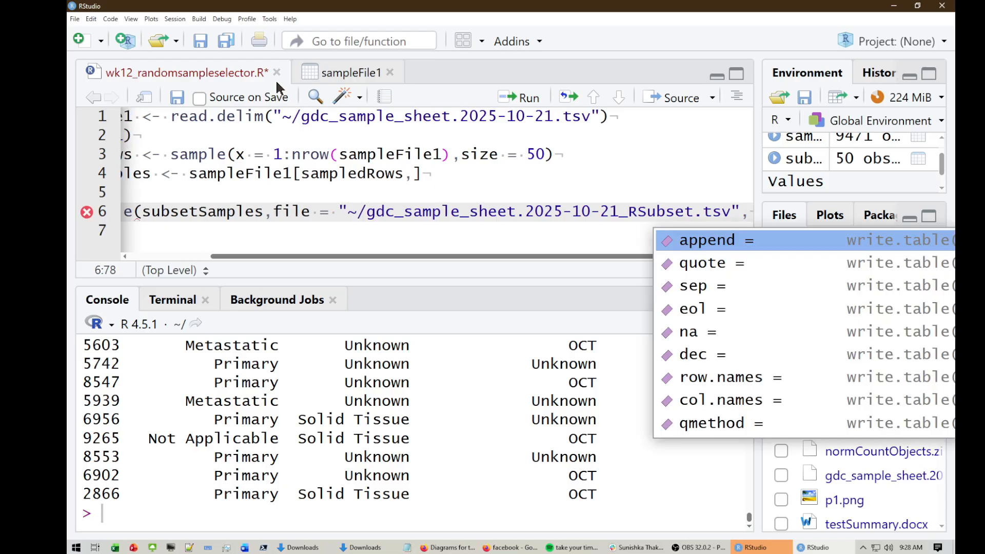
{"action": "key", "text": "Down"}
{"action": "key", "text": "Down"}
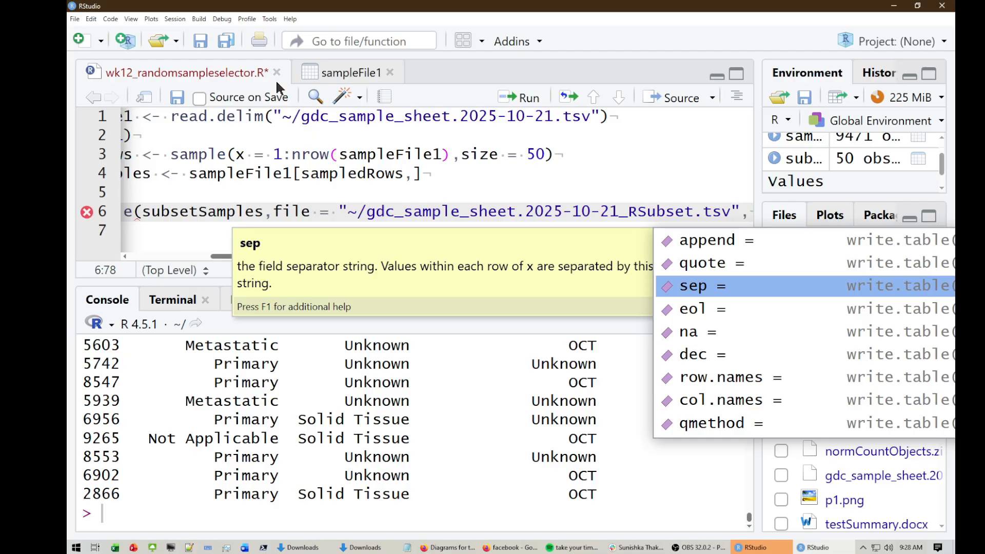
{"action": "key", "text": "Return"}
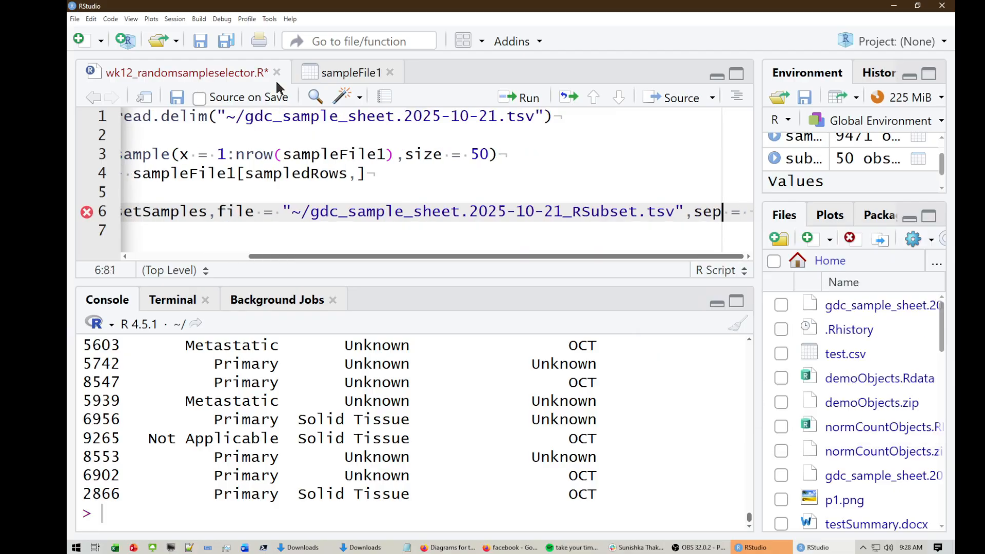
{"action": "key", "text": "Left"}
{"action": "key", "text": "Left"}
{"action": "key", "text": "Left"}
{"action": "key", "text": "Return"}
{"action": "key", "text": "End"}
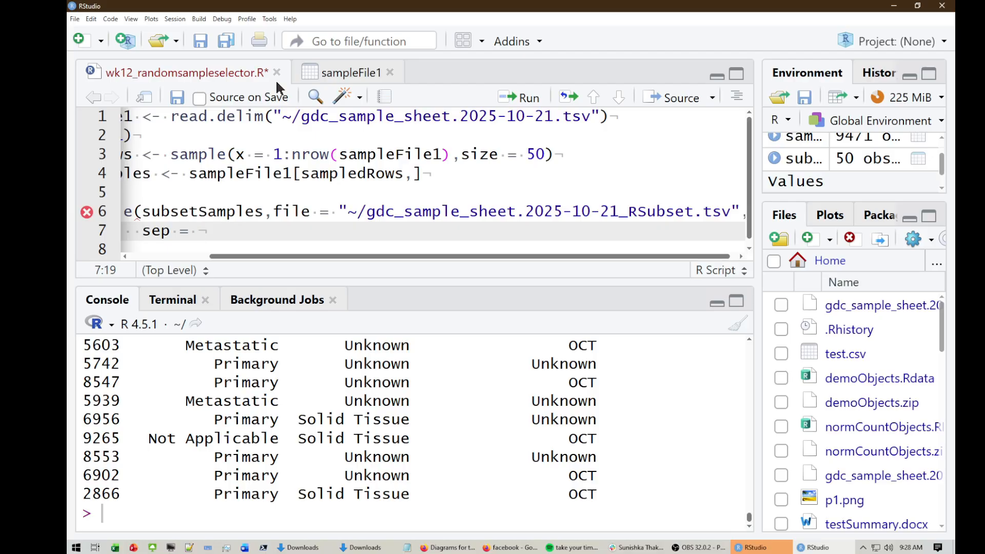
- Set sep to "\t", close the write.table() call and run it
{"action": "type", "text": "\""}
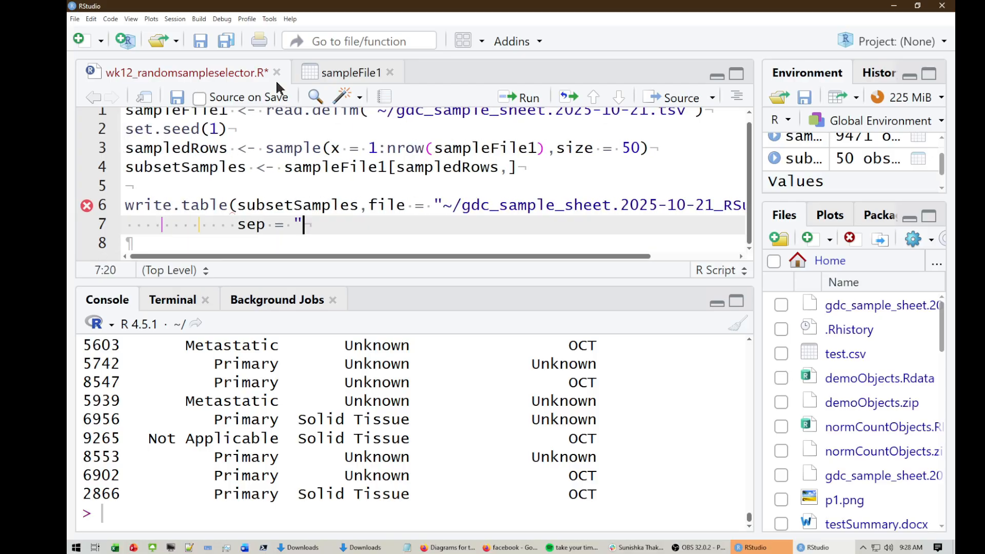
{"action": "type", "text": ","}
{"action": "key", "text": "BackSpace"}
{"action": "type", "text": "\\t\")"}
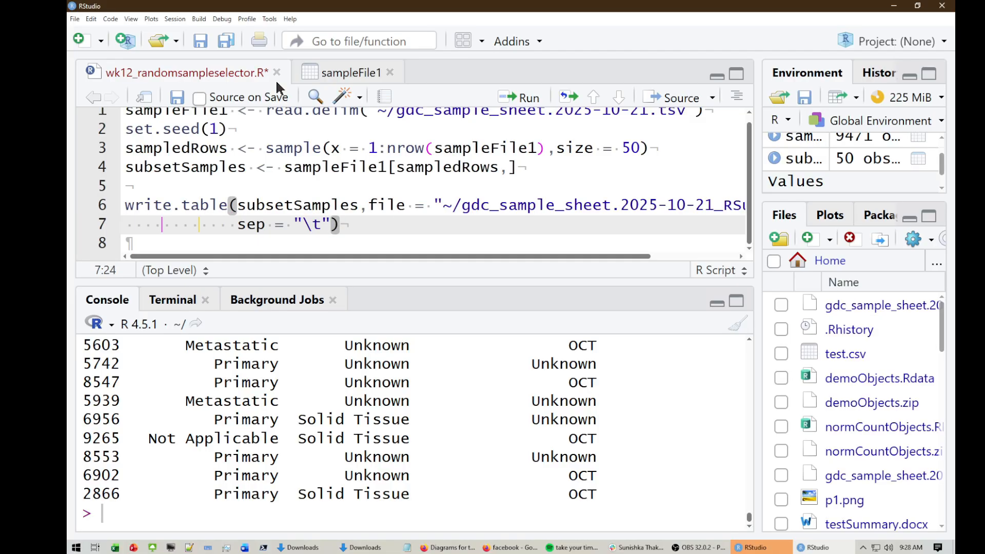
{"action": "key", "text": "Up"}
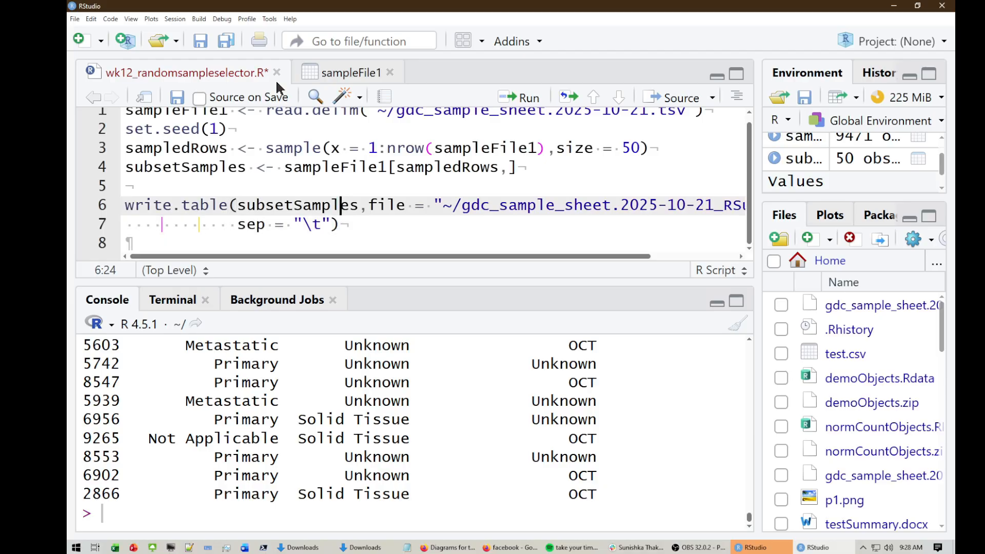
{"action": "key", "text": "ctrl+Return"}
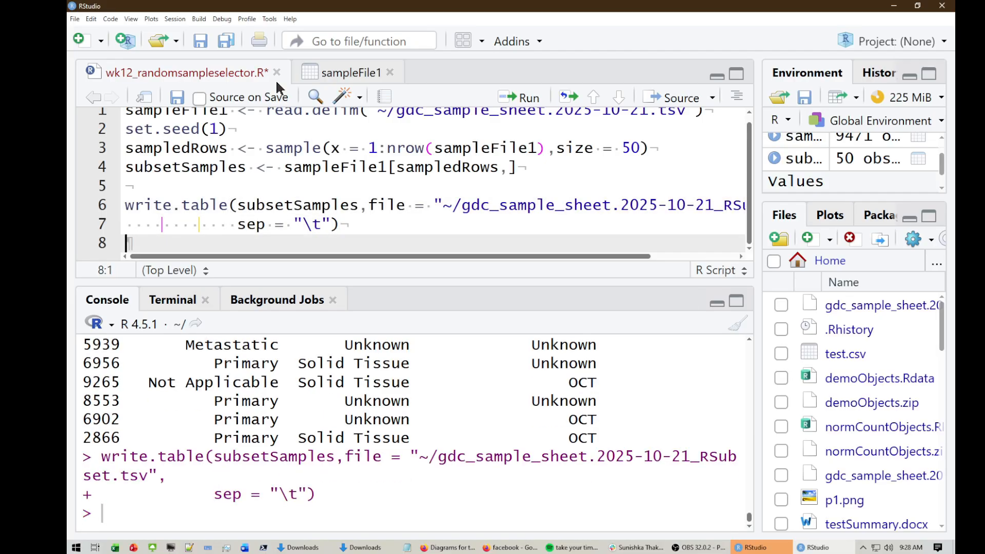
- Copy the path "~/gdc_sample_sheet.2025-10-21_RSubset.tsv" from the write.table() call onto a new line 9
{"action": "key", "text": "Up"}
{"action": "key", "text": "Up"}
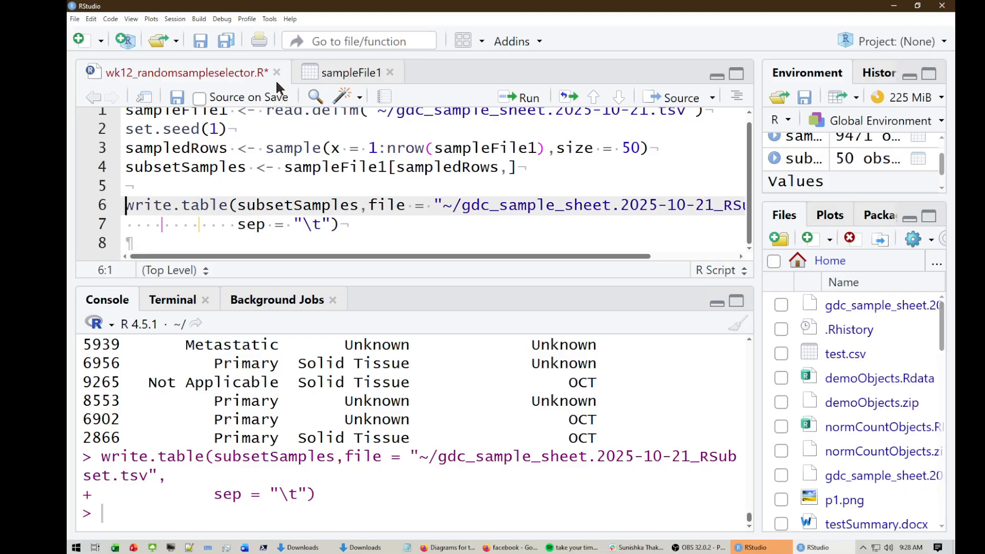
{"action": "key", "text": "End"}
{"action": "key", "text": "Left"}
{"action": "key", "text": "Left"}
{"action": "key", "text": "Right"}
{"action": "key", "text": "shift+Home"}
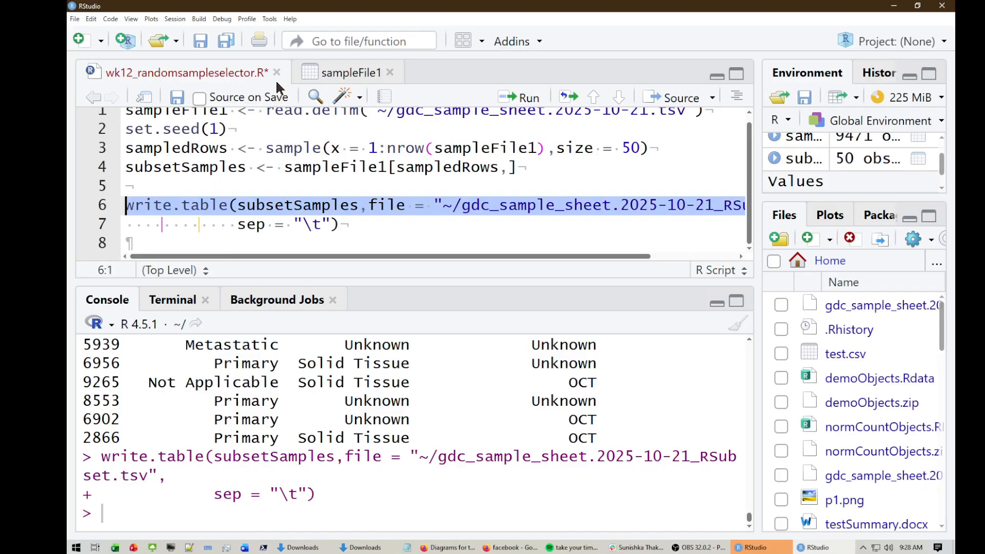
{"action": "key", "text": "shift+Right"}
{"action": "key", "text": "shift+Right"}
{"action": "key", "text": "shift+Right"}
{"action": "key", "text": "shift+Right"}
{"action": "key", "text": "shift+Right"}
{"action": "key", "text": "shift+Right"}
{"action": "key", "text": "shift+Right"}
{"action": "key", "text": "shift+Right"}
{"action": "key", "text": "shift+Right"}
{"action": "key", "text": "shift+Right"}
{"action": "key", "text": "shift+Right"}
{"action": "key", "text": "shift+Right"}
{"action": "key", "text": "shift+Right"}
{"action": "key", "text": "shift+Right"}
{"action": "key", "text": "shift+Right"}
{"action": "key", "text": "shift+Right"}
{"action": "key", "text": "shift+Right"}
{"action": "key", "text": "shift+Right"}
{"action": "key", "text": "shift+Right"}
{"action": "key", "text": "shift+Right"}
{"action": "key", "text": "shift+Right"}
{"action": "key", "text": "shift+Right"}
{"action": "key", "text": "shift+Right"}
{"action": "key", "text": "shift+Right"}
{"action": "key", "text": "shift+Right"}
{"action": "key", "text": "shift+Right"}
{"action": "key", "text": "shift+Right"}
{"action": "key", "text": "shift+Right"}
{"action": "key", "text": "shift+Right"}
{"action": "key", "text": "shift+Right"}
{"action": "key", "text": "shift+Right"}
{"action": "key", "text": "shift+Right"}
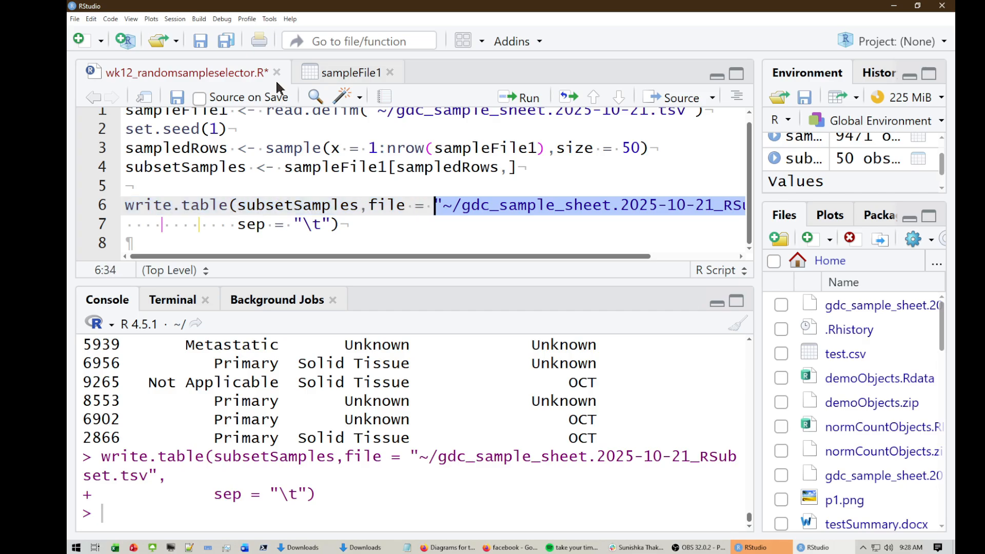
{"action": "key", "text": "ctrl+c"}
{"action": "key", "text": "Down"}
{"action": "key", "text": "Down"}
{"action": "key", "text": "Return"}
{"action": "key", "text": "ctrl+v"}
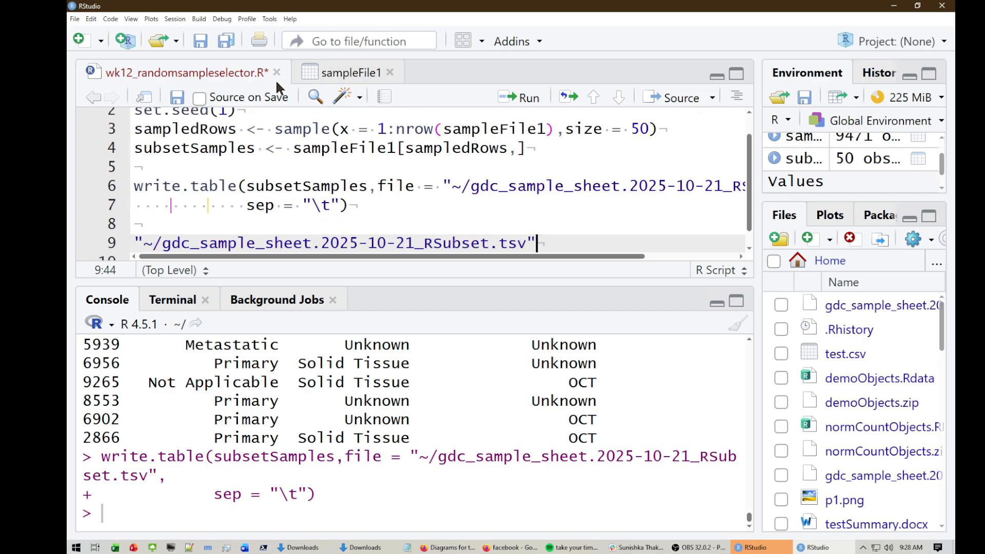
- Start line 9 with read. and copy the full read.delim() call from line 1 onto line 10
{"action": "key", "text": "Home"}
{"action": "type", "text": "read."}
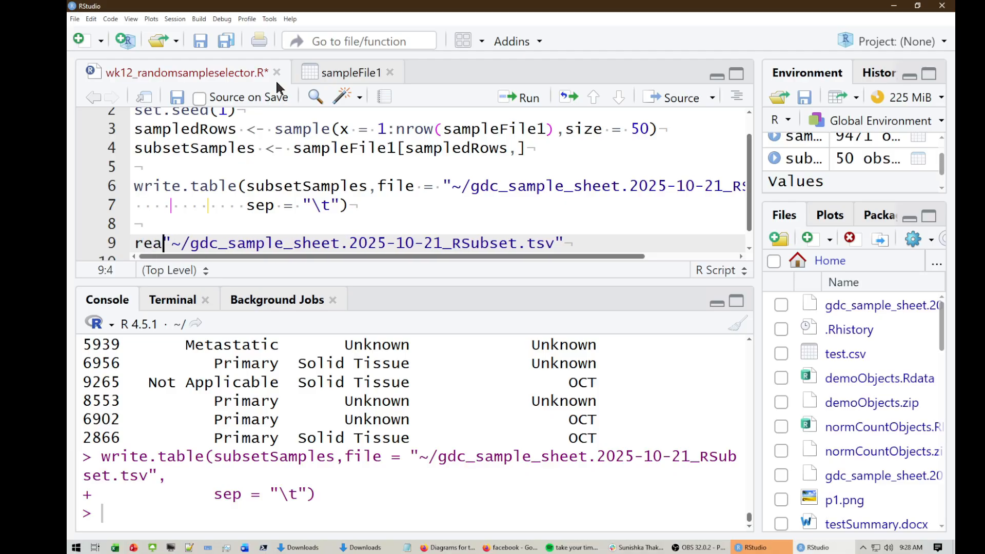
{"action": "scroll", "coordinate": [327, 135], "scroll_direction": "up", "scroll_amount": 1}
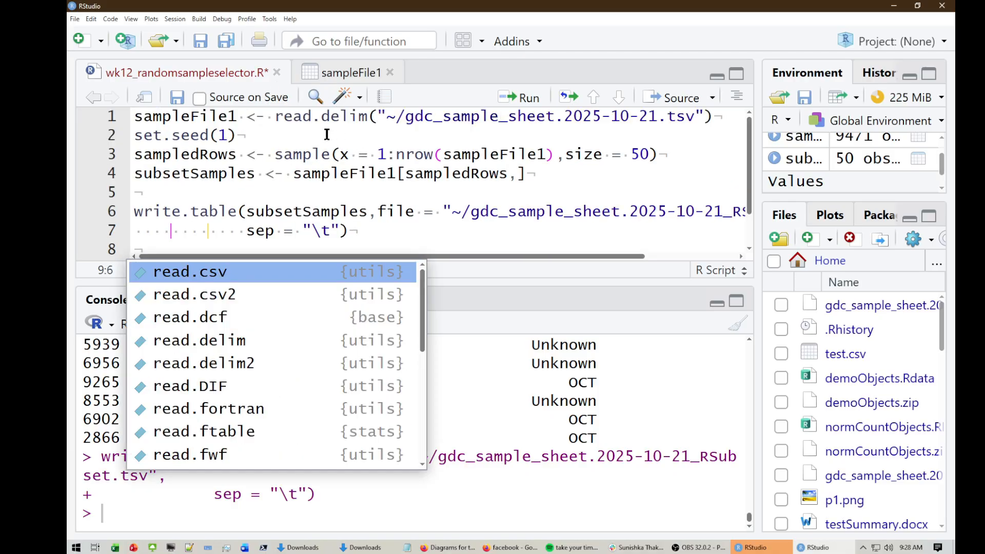
{"action": "left_click", "coordinate": [276, 116]}
{"action": "left_click_drag", "start_coordinate": [275, 116], "coordinate": [728, 113]}
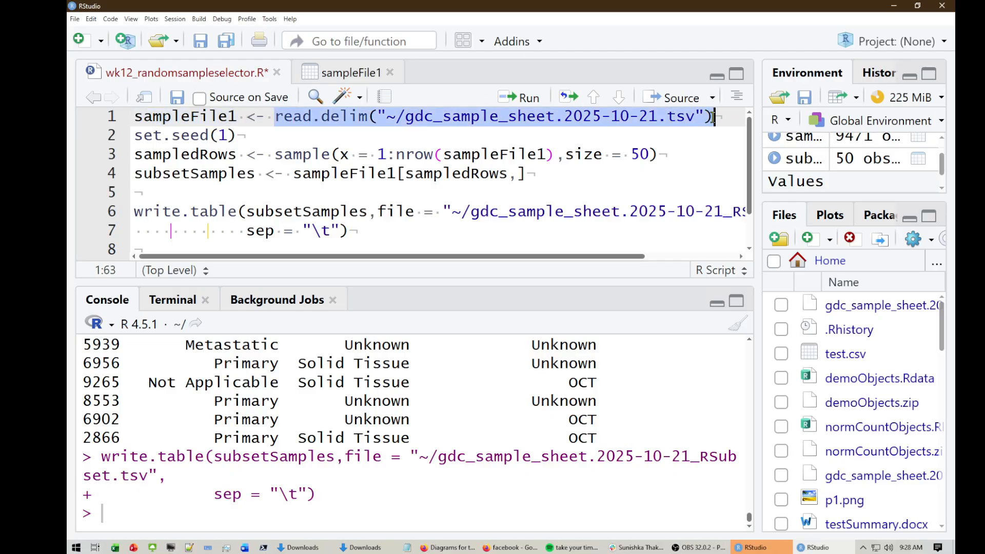
{"action": "scroll", "coordinate": [515, 193], "scroll_direction": "down", "scroll_amount": 3}
{"action": "left_click", "coordinate": [349, 164]}
{"action": "key", "text": "ctrl+v"}
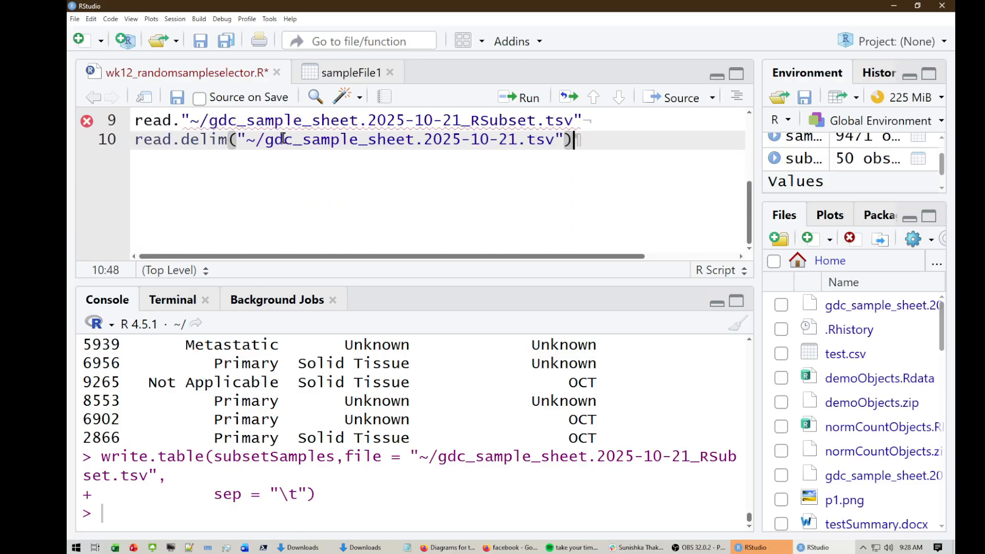
- Cut the RSubset path out of line 9 and delete the leftover read. together with the empty line
{"action": "left_click_drag", "start_coordinate": [582, 122], "coordinate": [193, 225]}
{"action": "key", "text": "ctrl+x"}
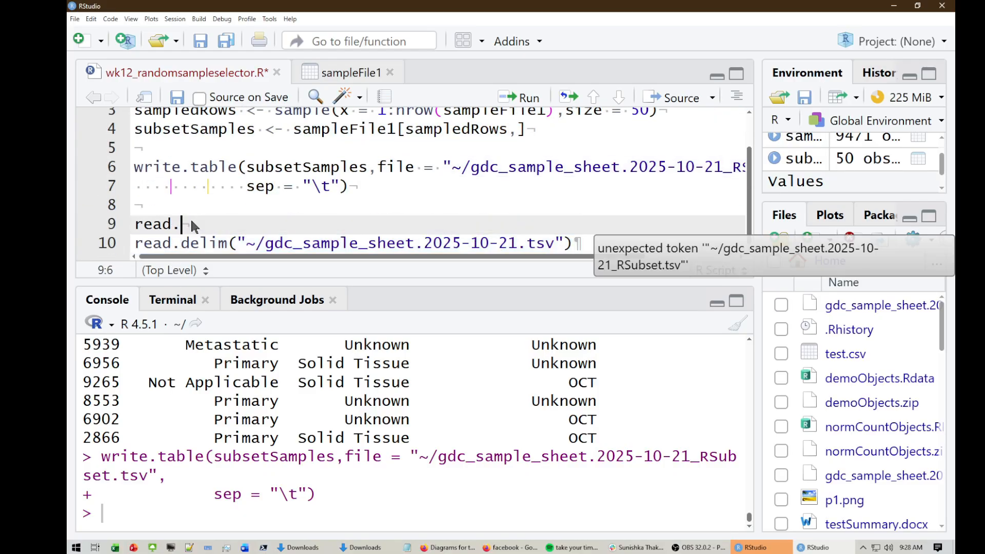
{"action": "key", "text": "shift+Home"}
{"action": "key", "text": "Delete"}
{"action": "key", "text": "Delete"}
- Replace the file path in the line 9 read.delim() call with the cut "~/gdc_sample_sheet.2025-10-21_RSubset.tsv" path
{"action": "key", "text": "Right"}
{"action": "key", "text": "Right"}
{"action": "key", "text": "Right"}
{"action": "key", "text": "Right"}
{"action": "key", "text": "Right"}
{"action": "key", "text": "Right"}
{"action": "key", "text": "Right"}
{"action": "key", "text": "Right"}
{"action": "key", "text": "Right"}
{"action": "key", "text": "Right"}
{"action": "key", "text": "Right"}
{"action": "key", "text": "Right"}
{"action": "key", "text": "Right"}
{"action": "key", "text": "Right"}
{"action": "key", "text": "Left"}
{"action": "key", "text": "Left"}
{"action": "key", "text": "Left"}
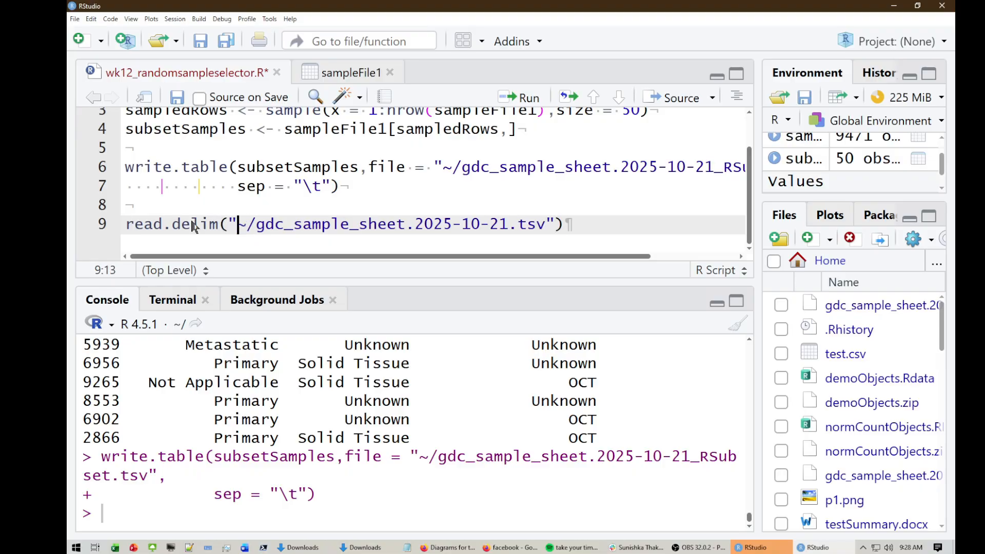
{"action": "key", "text": "shift+End"}
{"action": "key", "text": "shift+Left"}
{"action": "key", "text": "ctrl+v"}
- Assign the line 9 read.delim() result to testDf and run the line
{"action": "key", "text": "Home"}
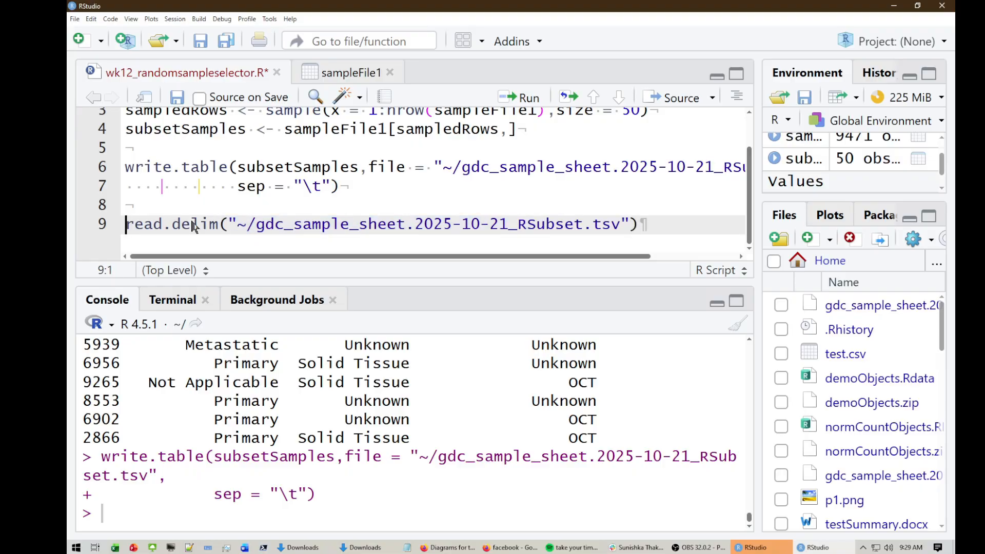
{"action": "type", "text": "<"}
{"action": "key", "text": "BackSpace"}
{"action": "type", "text": "<-"}
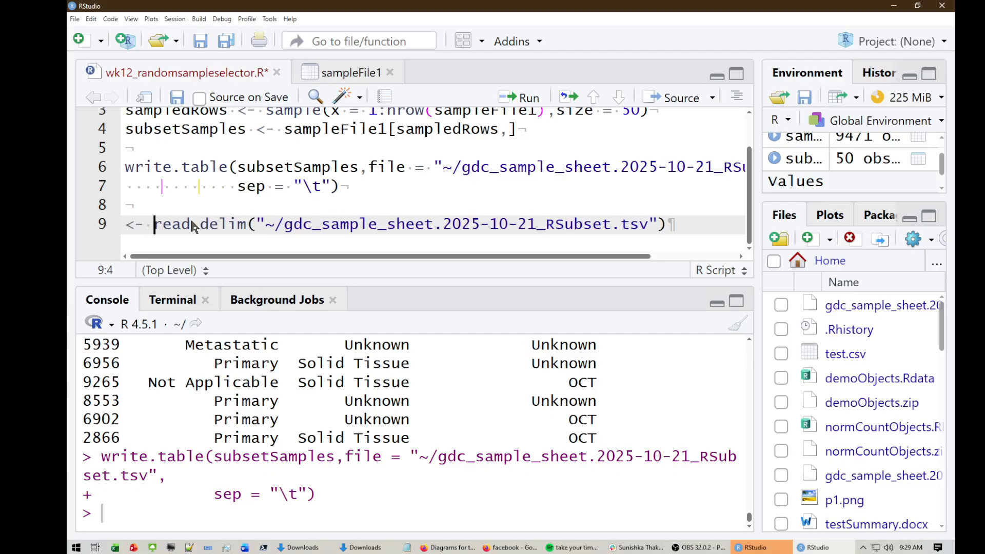
{"action": "key", "text": "Home"}
{"action": "type", "text": "testDf"}
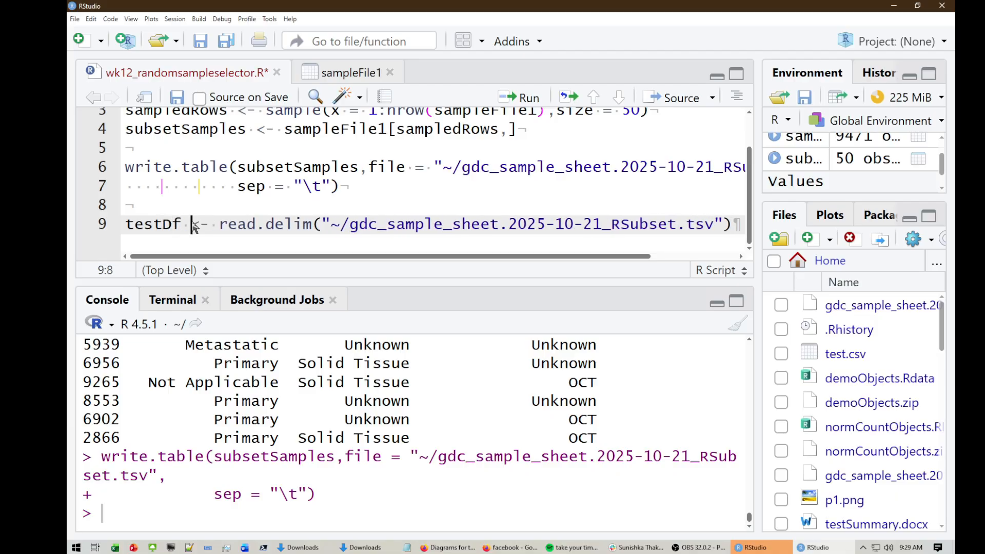
{"action": "key", "text": "ctrl+Return"}
- Add testDf on line 10, run it to print the data frame and look through the console output
{"action": "double_click", "coordinate": [193, 224]}
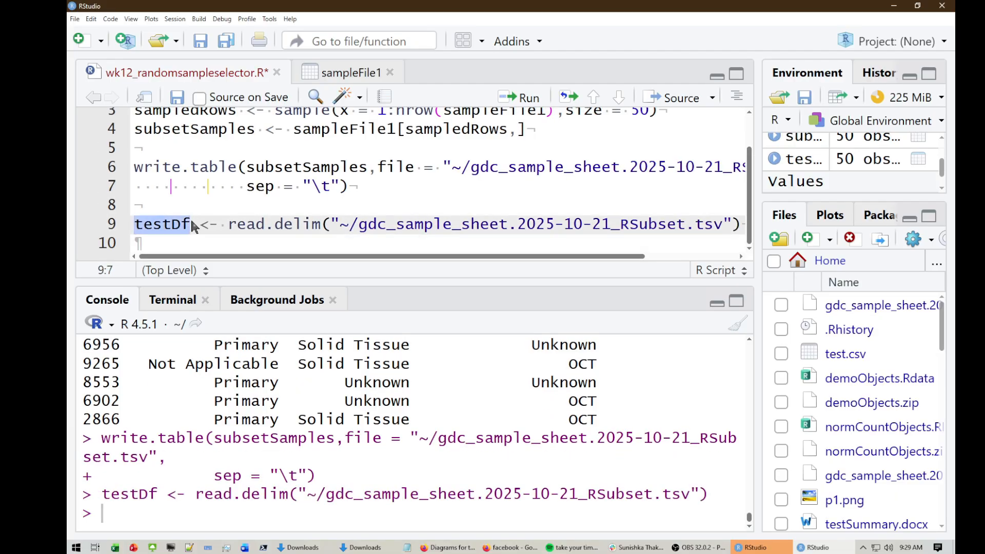
{"action": "key", "text": "ctrl+c"}
{"action": "key", "text": "End"}
{"action": "key", "text": "Return"}
{"action": "key", "text": "ctrl+v"}
{"action": "key", "text": "ctrl+Return"}
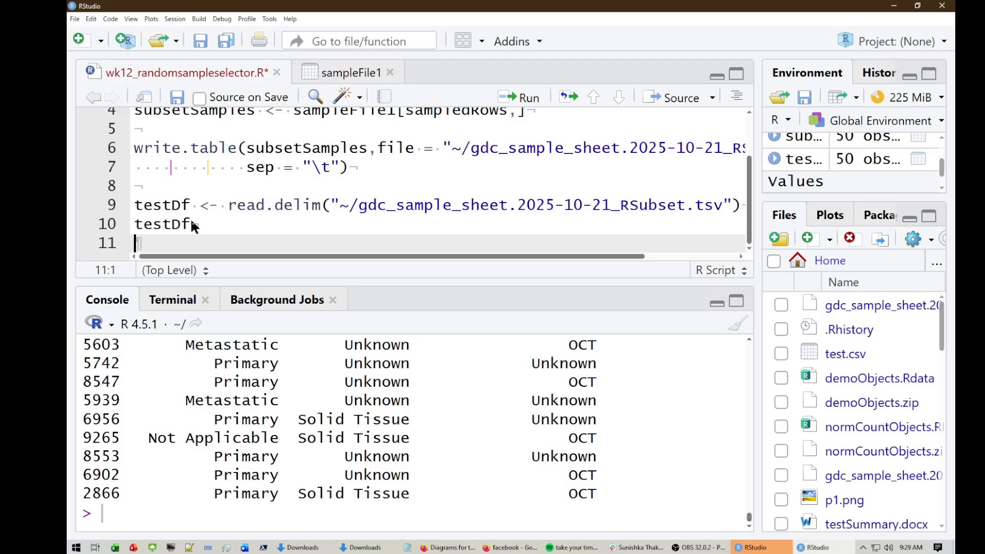
{"action": "scroll", "coordinate": [286, 411], "scroll_direction": "up", "scroll_amount": 10}
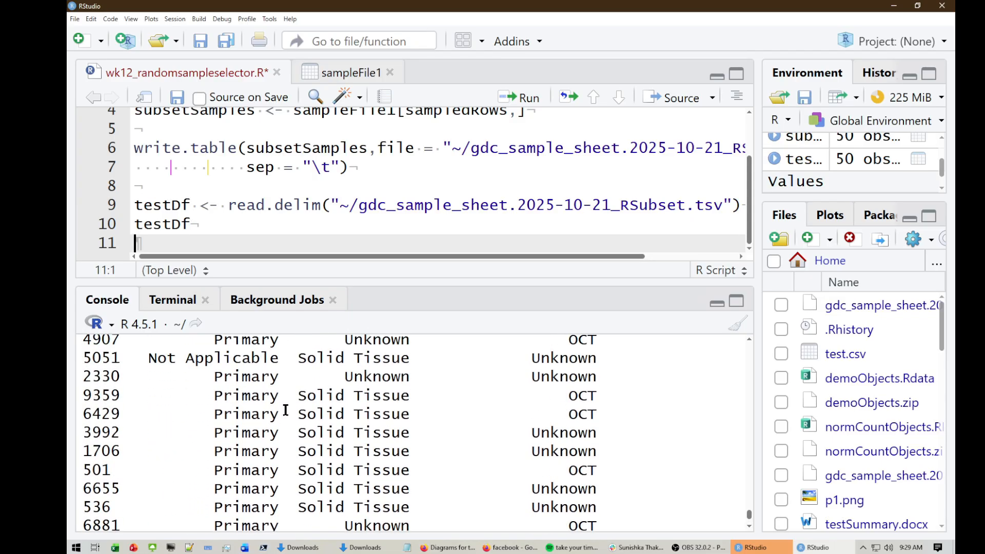
{"action": "scroll", "coordinate": [286, 410], "scroll_direction": "up", "scroll_amount": 15}
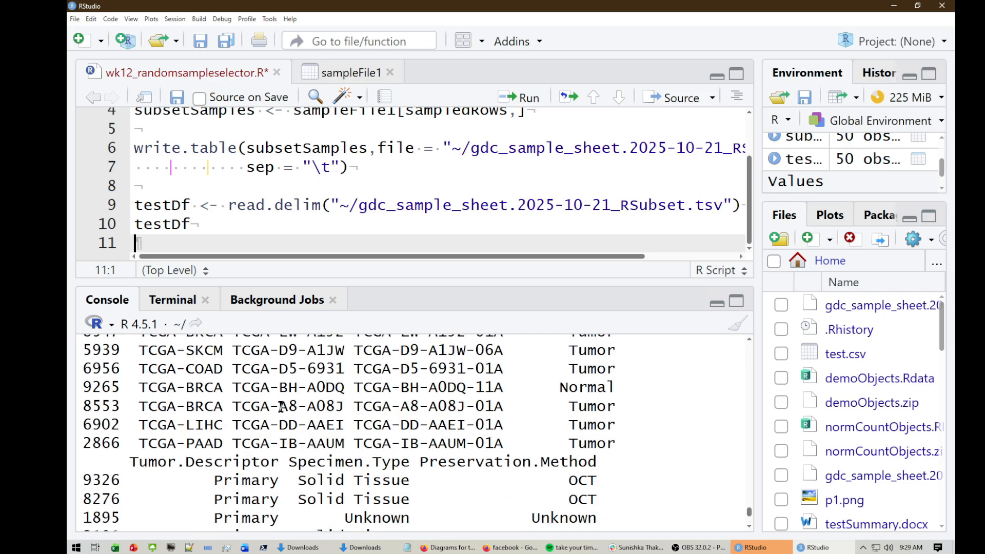
{"action": "scroll", "coordinate": [282, 407], "scroll_direction": "down", "scroll_amount": 1}
- Wrap testDf on line 10 in colnames() and append == after it
{"action": "left_click", "coordinate": [204, 224]}
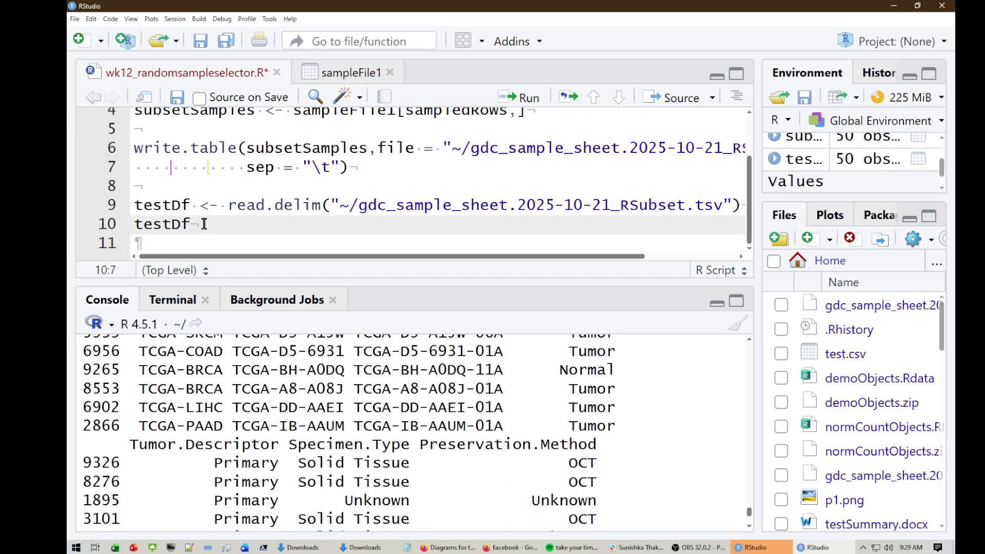
{"action": "key", "text": "Home"}
{"action": "type", "text": "colnames*("}
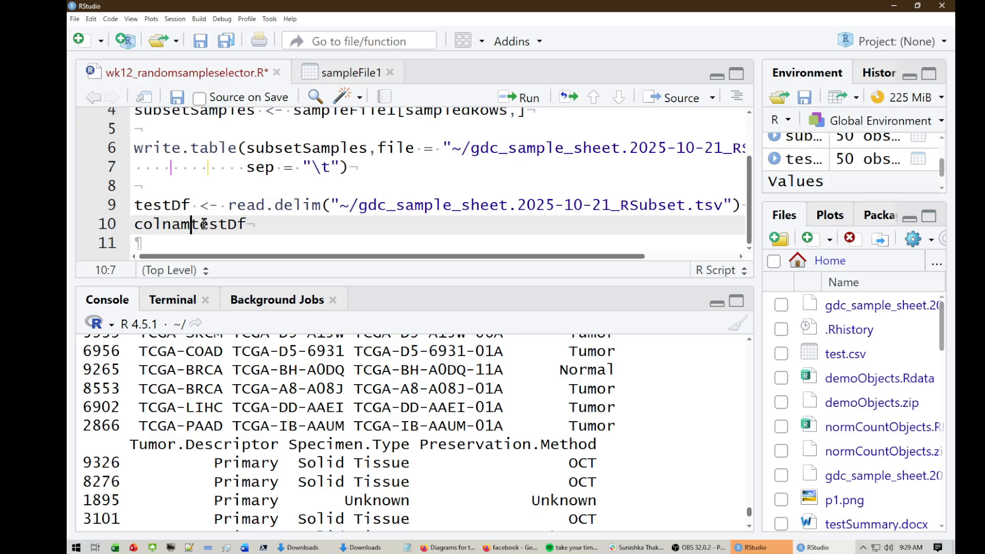
{"action": "key", "text": "BackSpace"}
{"action": "key", "text": "BackSpace"}
{"action": "type", "text": "("}
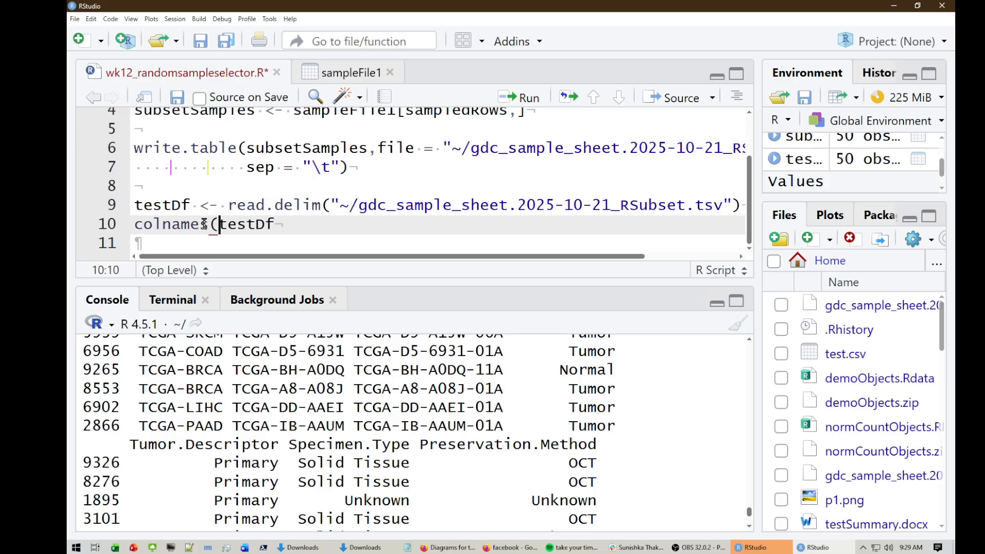
{"action": "key", "text": "End"}
{"action": "type", "text": ")=="}
{"action": "key", "text": "Left"}
{"action": "key", "text": "Left"}
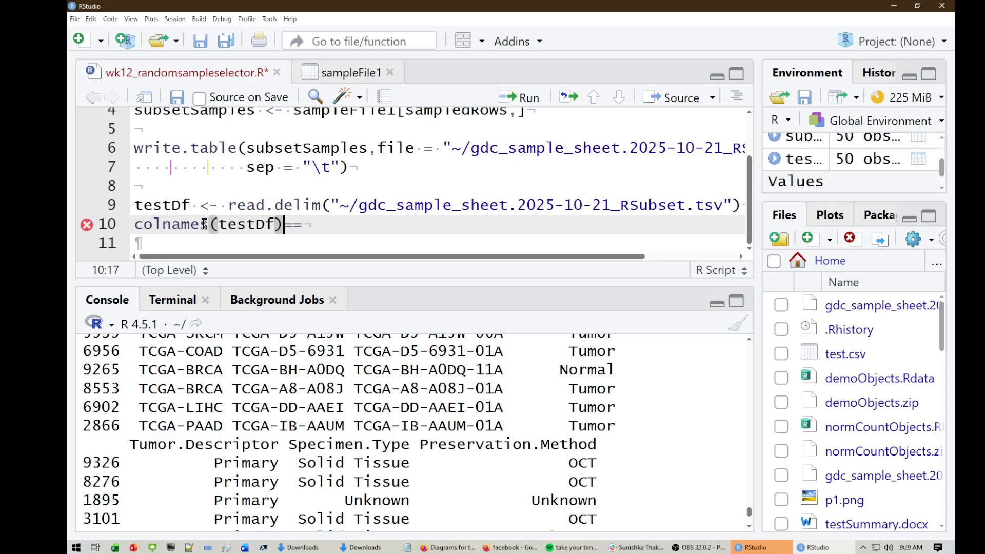
- Complete line 10 as colnames(testDf)==colnames(subsetSamples) and run the comparison
{"action": "key", "text": "shift+Home"}
{"action": "key", "text": "ctrl+c"}
{"action": "key", "text": "End"}
{"action": "key", "text": "ctrl+v"}
{"action": "scroll", "coordinate": [205, 216], "scroll_direction": "up", "scroll_amount": 1}
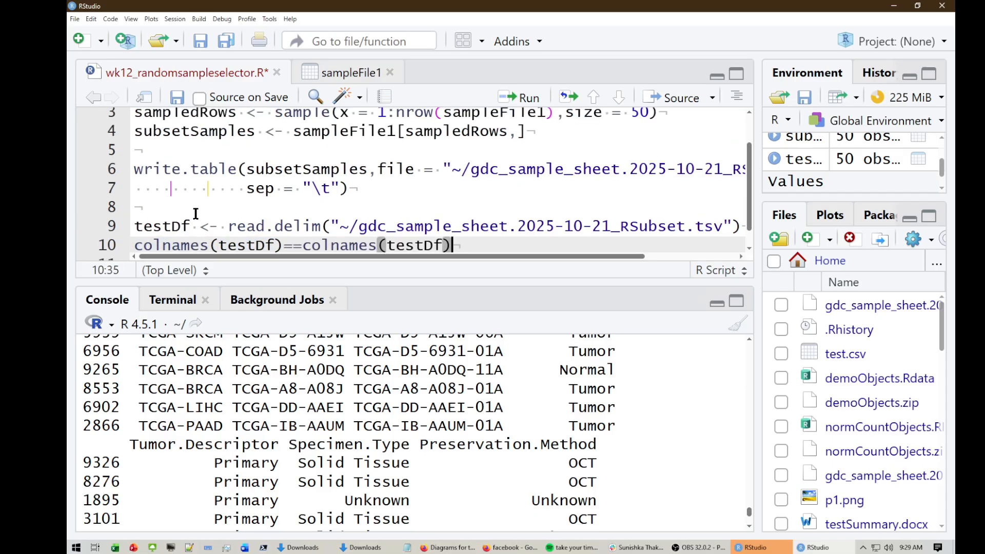
{"action": "double_click", "coordinate": [217, 133]}
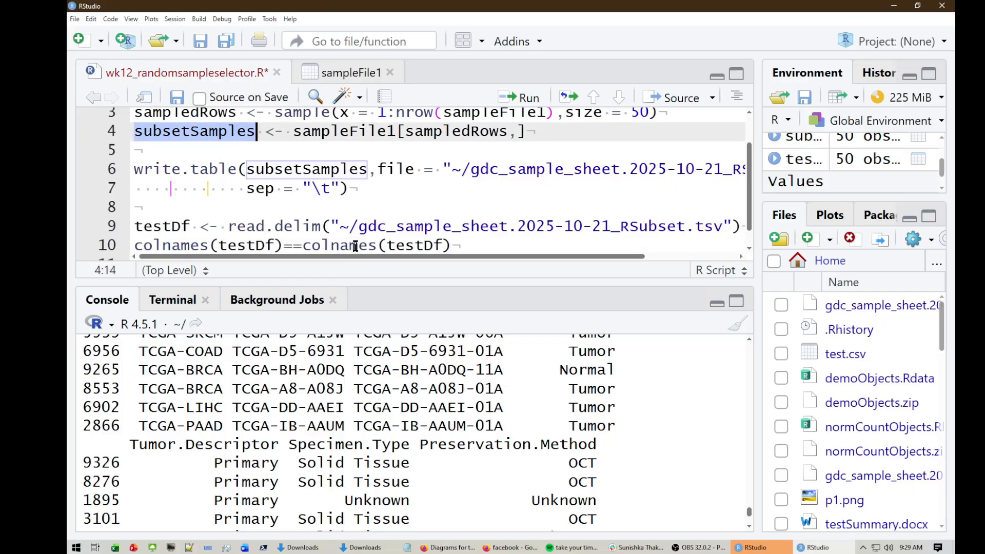
{"action": "left_click", "coordinate": [386, 244]}
{"action": "double_click", "coordinate": [442, 244]}
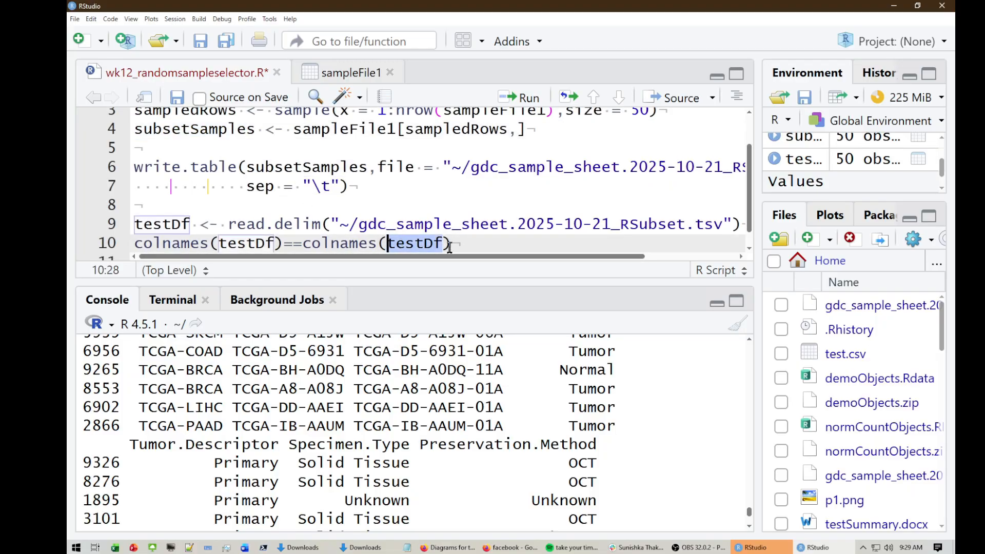
{"action": "key", "text": "ctrl+v"}
{"action": "key", "text": "ctrl+Return"}
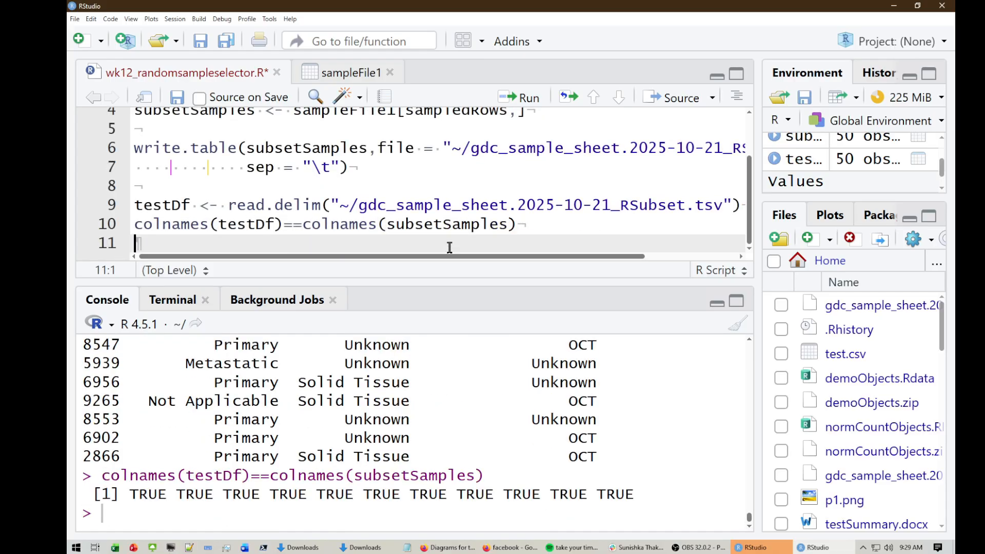
- Save the wk12_randomsampleselector.R script
{"action": "left_click", "coordinate": [510, 206]}
{"action": "left_click", "coordinate": [556, 222]}
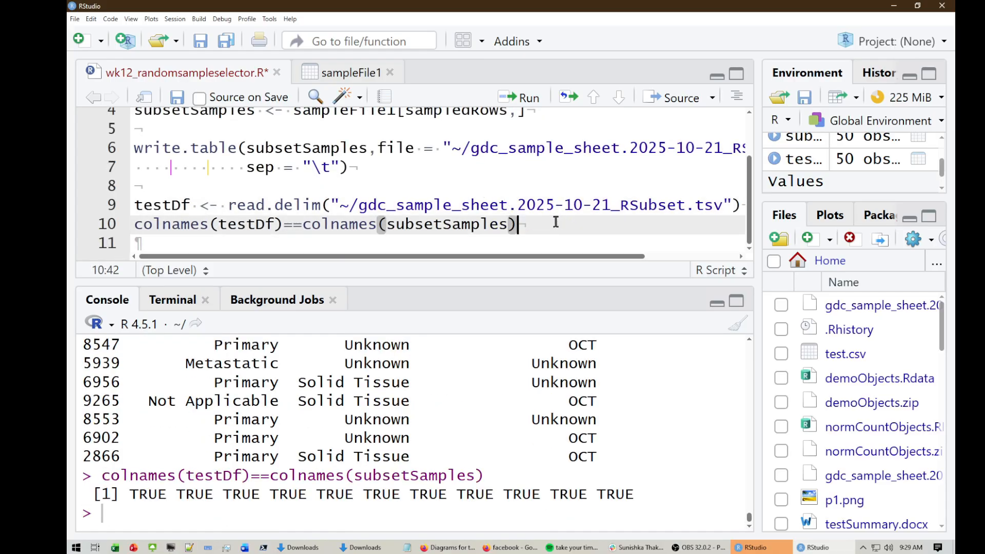
{"action": "key", "text": "ctrl+s"}
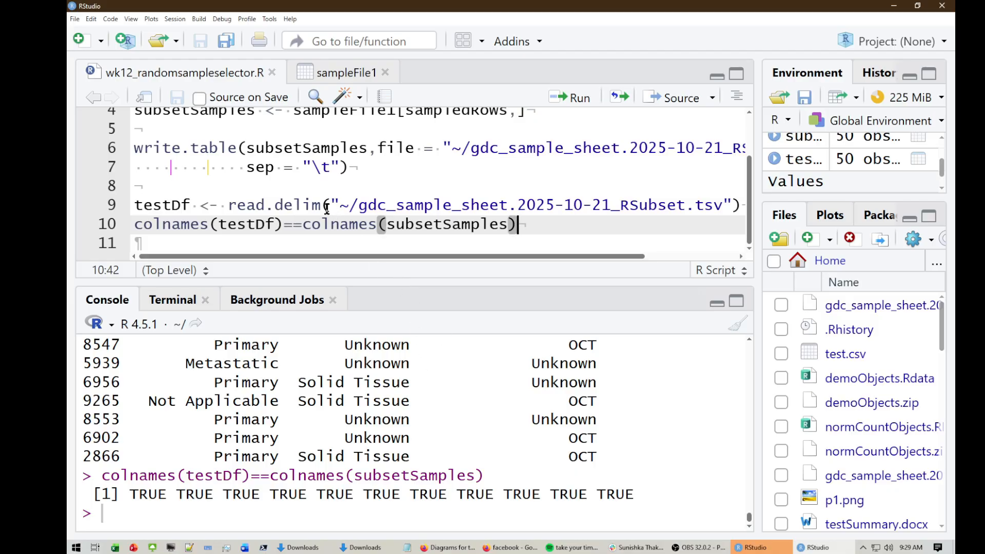
{"action": "scroll", "coordinate": [451, 176], "scroll_direction": "up", "scroll_amount": 1}
{"action": "scroll", "coordinate": [647, 146], "scroll_direction": "down", "scroll_amount": 3}
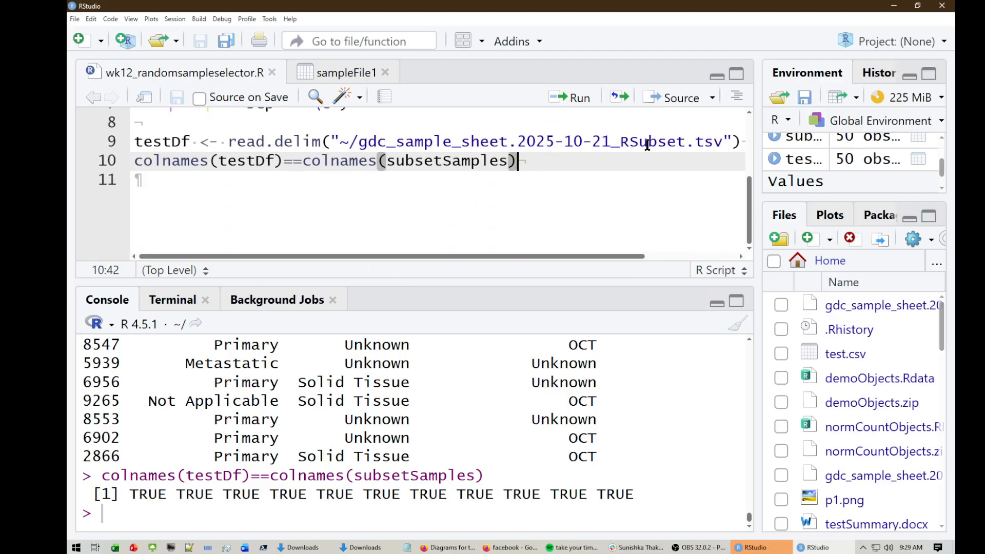
{"action": "scroll", "coordinate": [616, 154], "scroll_direction": "up", "scroll_amount": 3}
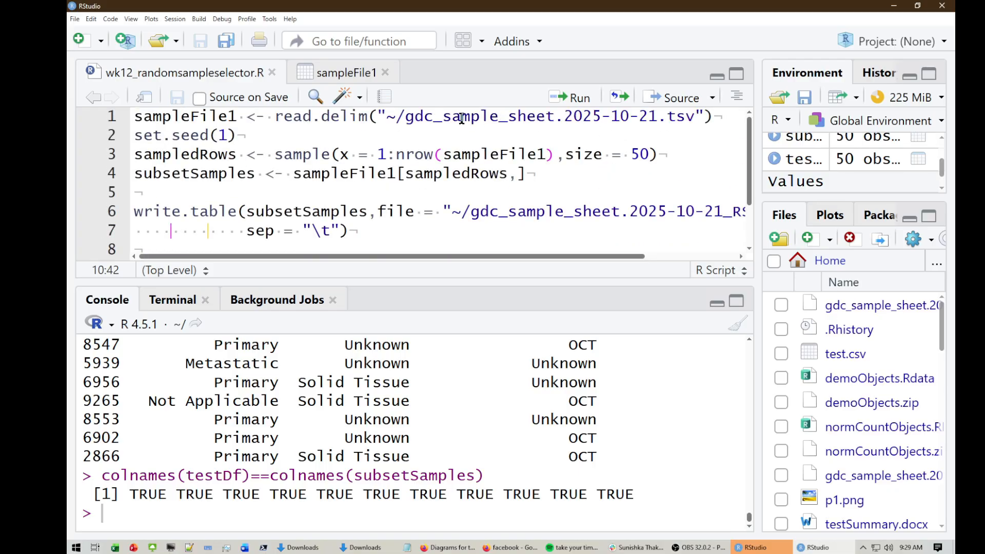
{"action": "scroll", "coordinate": [488, 138], "scroll_direction": "down", "scroll_amount": 2}
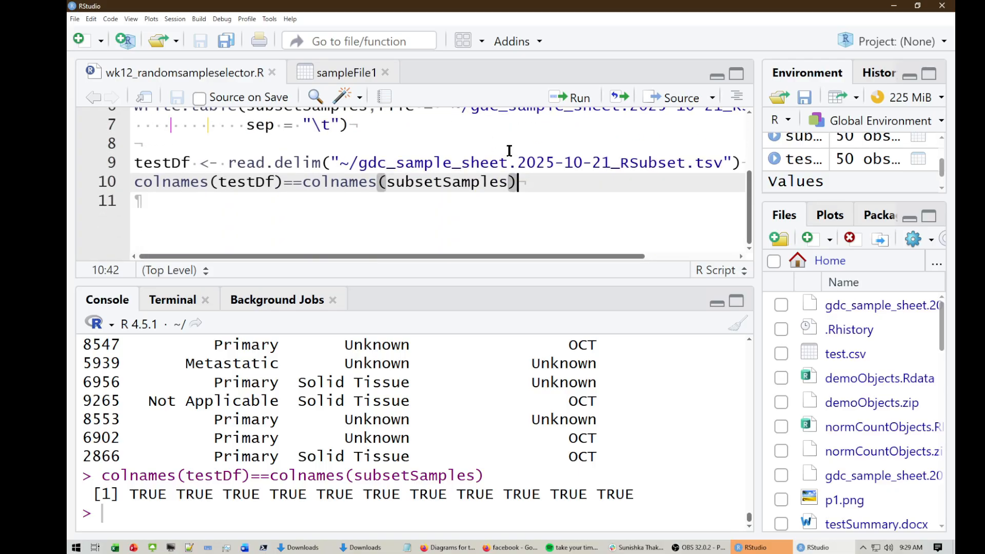